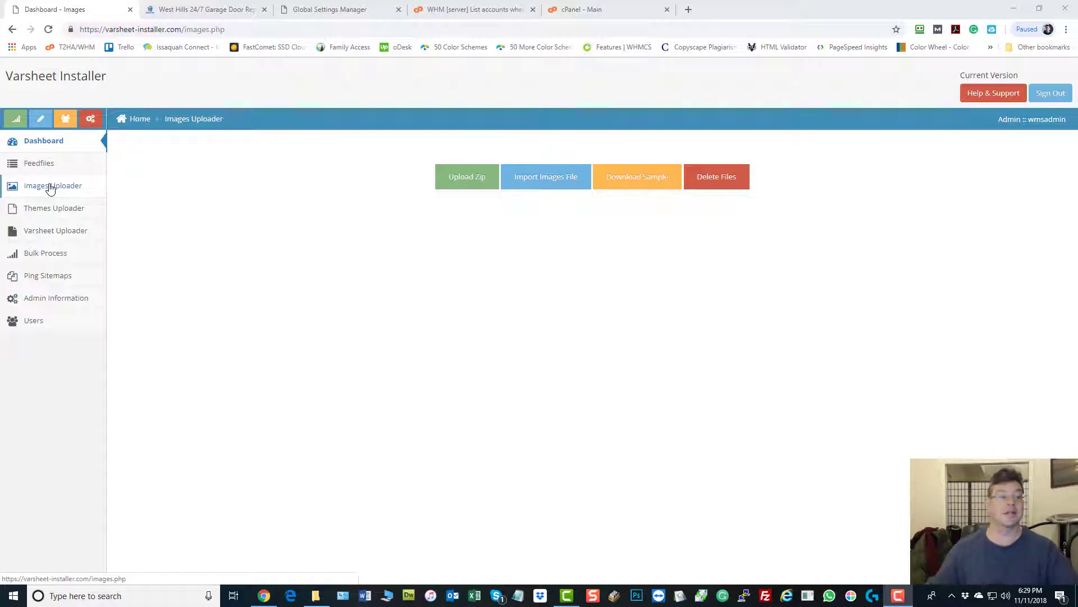
Look at the header logo on the Prompt Garage Door Crew website and the logo field in its Global Settings.
click(183, 11)
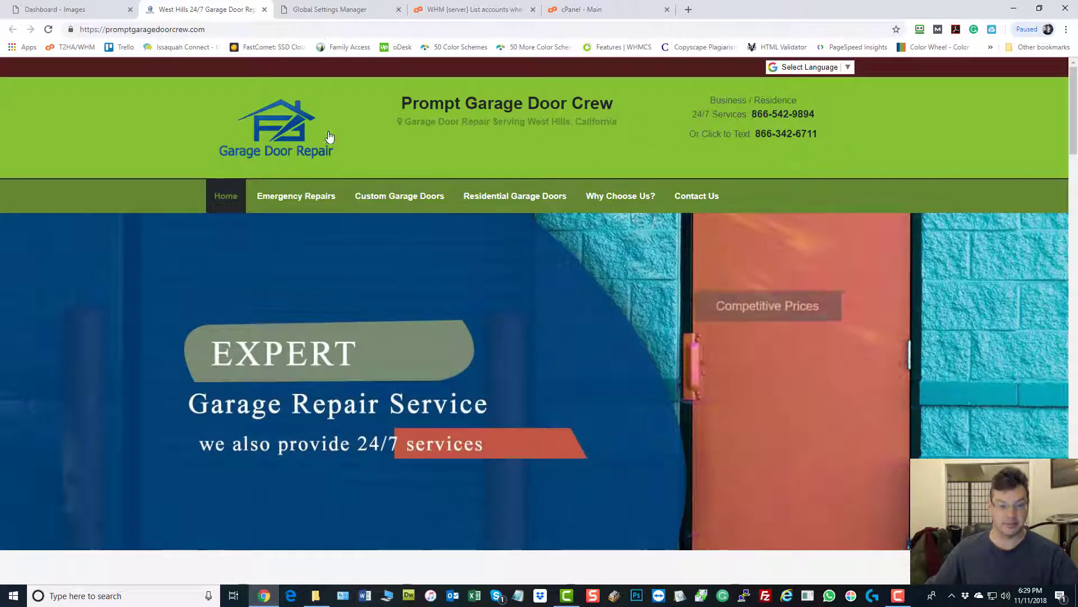
drag(267, 130, 129, 119)
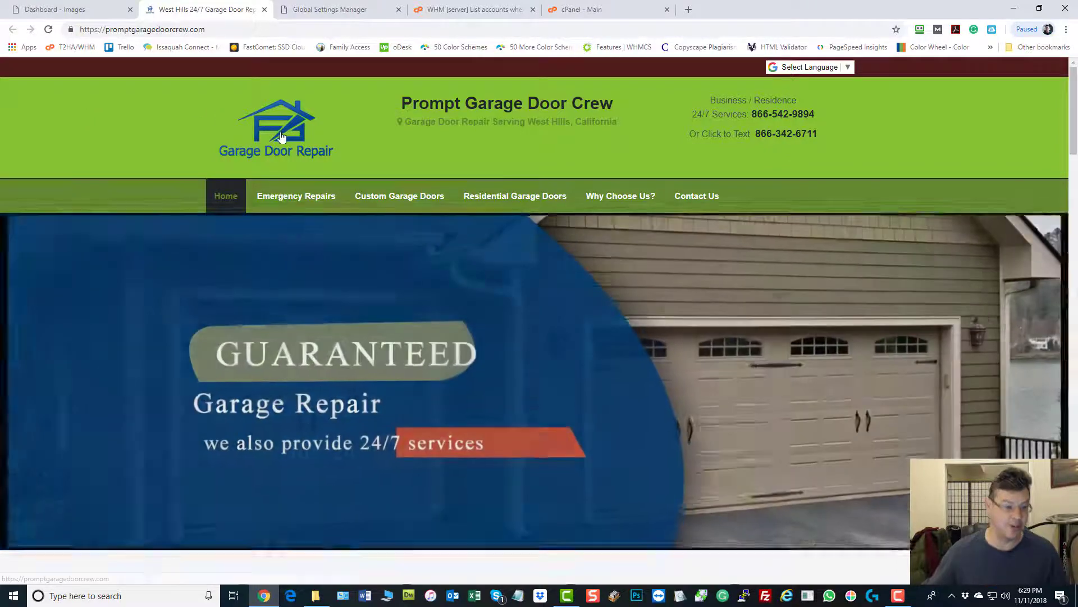
drag(282, 137, 143, 73)
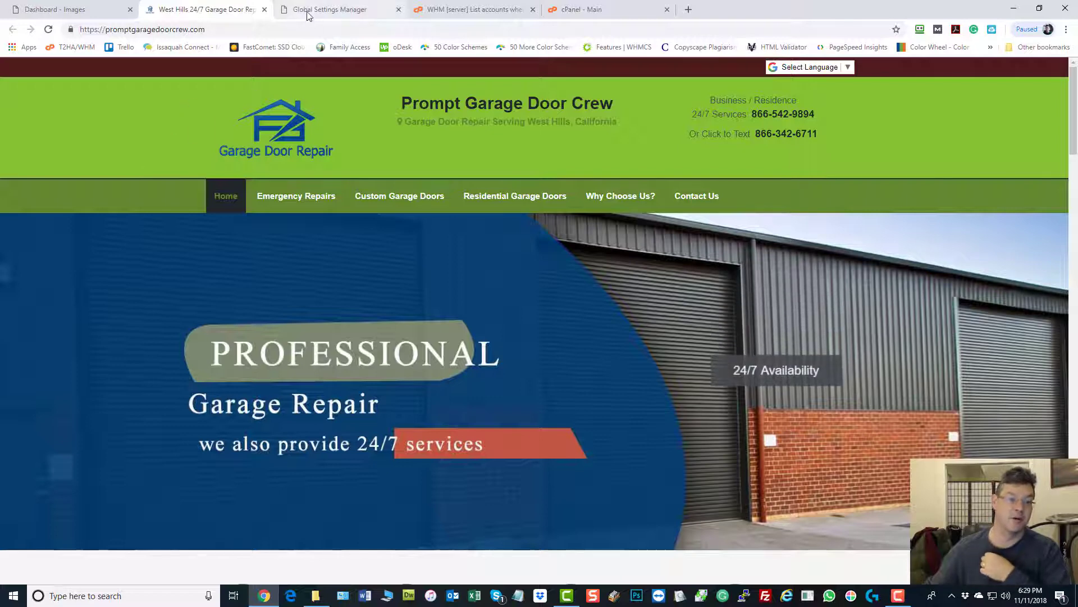
click(331, 9)
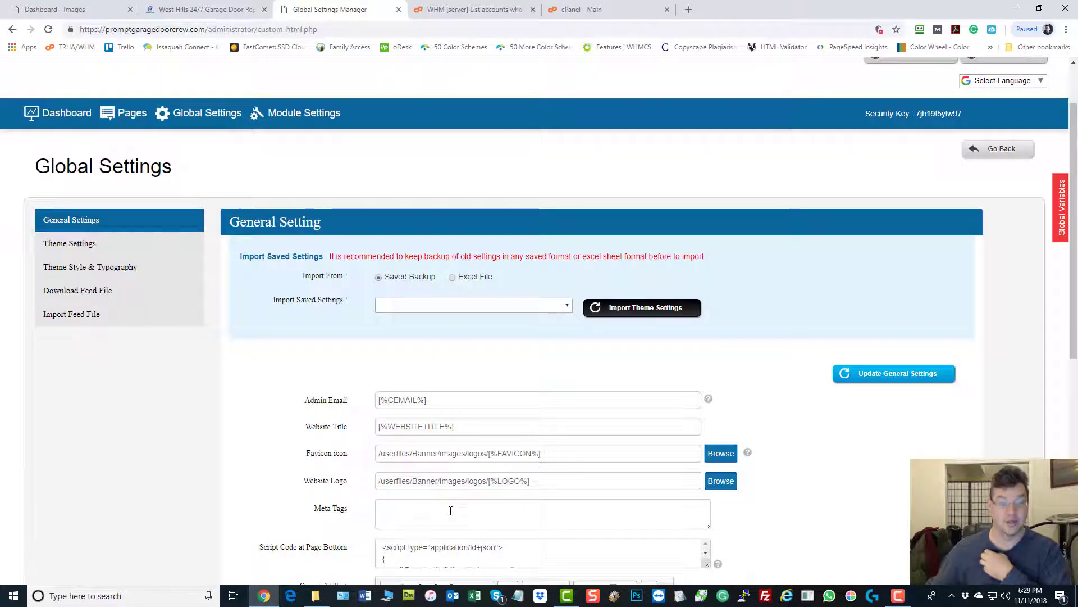
click(208, 10)
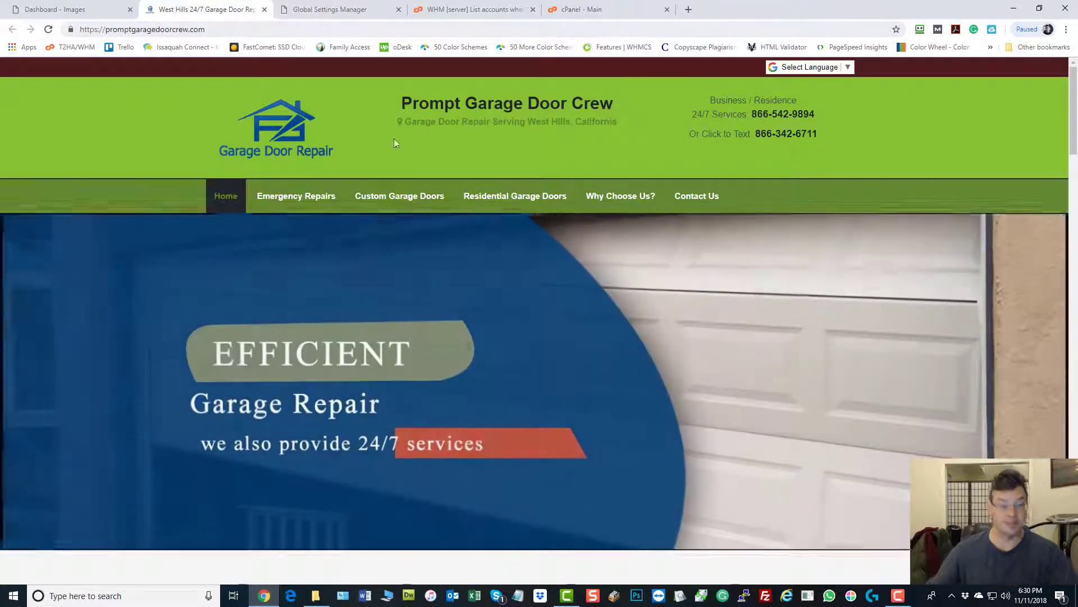
Examine the images used across the home page, including the banner slider, service icons, about boxes and sidebar pictures.
scroll(291, 254, down, 1)
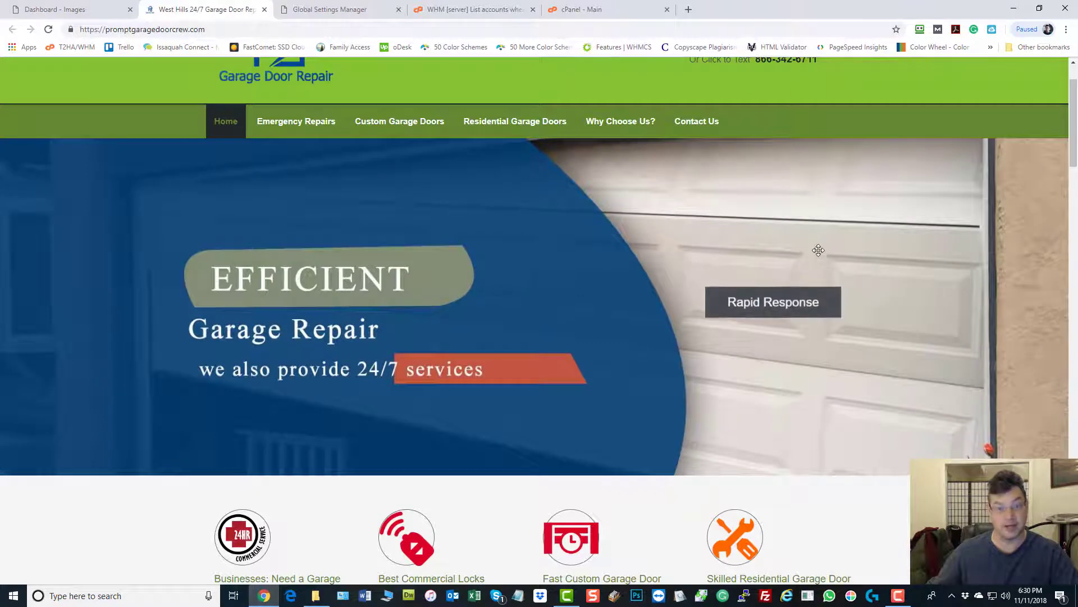
scroll(517, 213, up, 1)
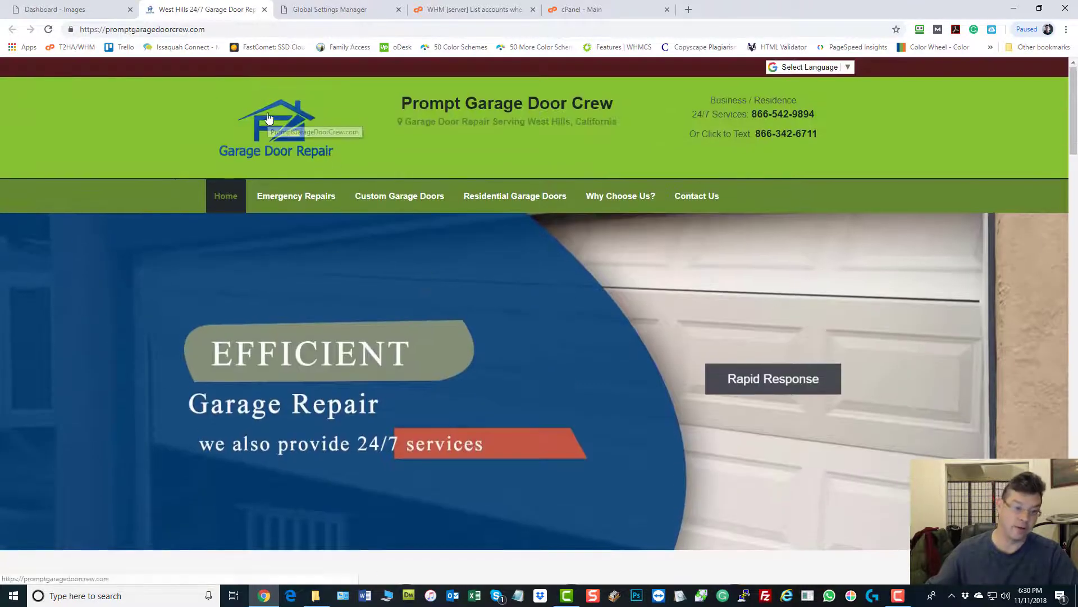
scroll(260, 226, down, 2)
scroll(503, 225, down, 5)
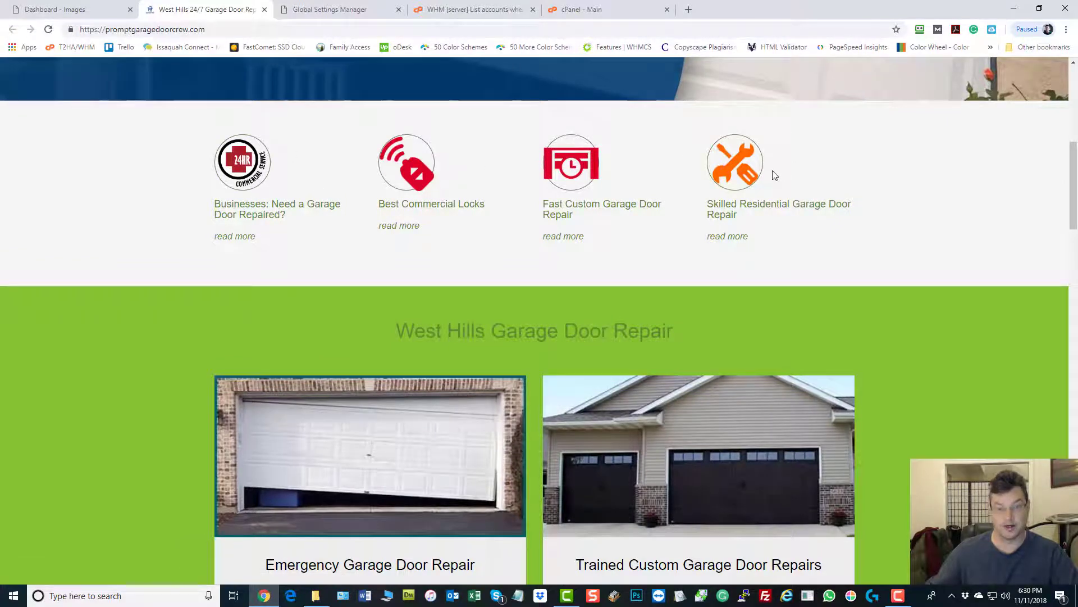
scroll(570, 270, down, 4)
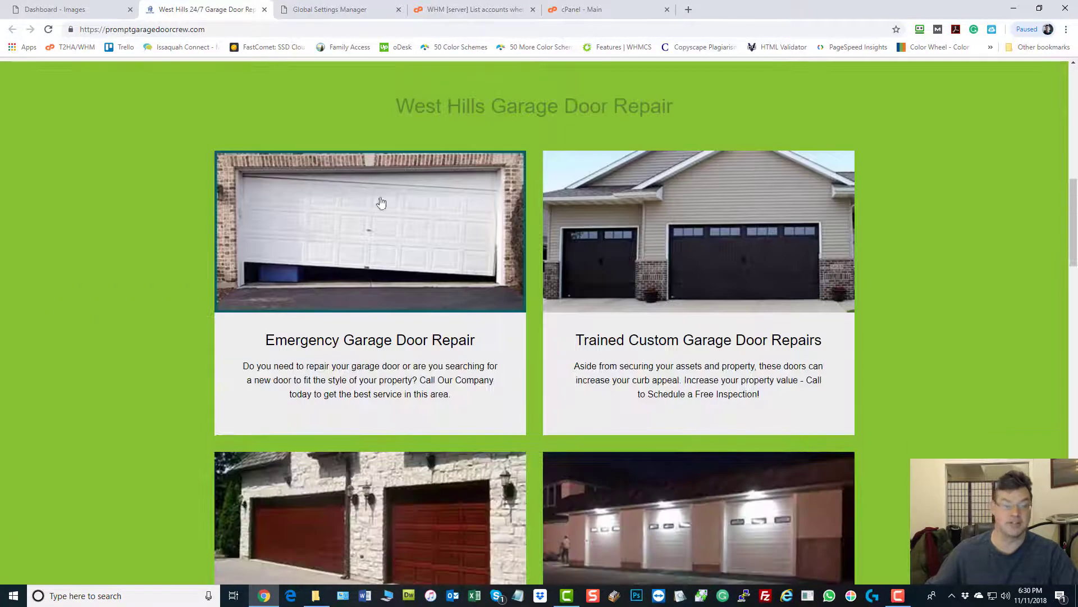
scroll(697, 240, down, 3)
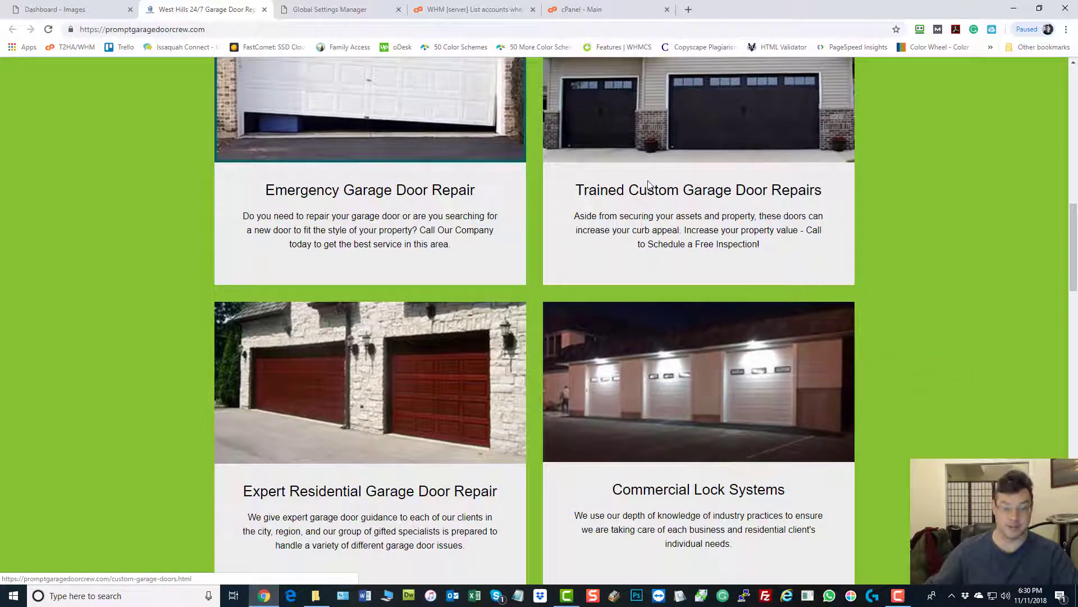
scroll(651, 223, down, 3)
scroll(651, 223, down, 7)
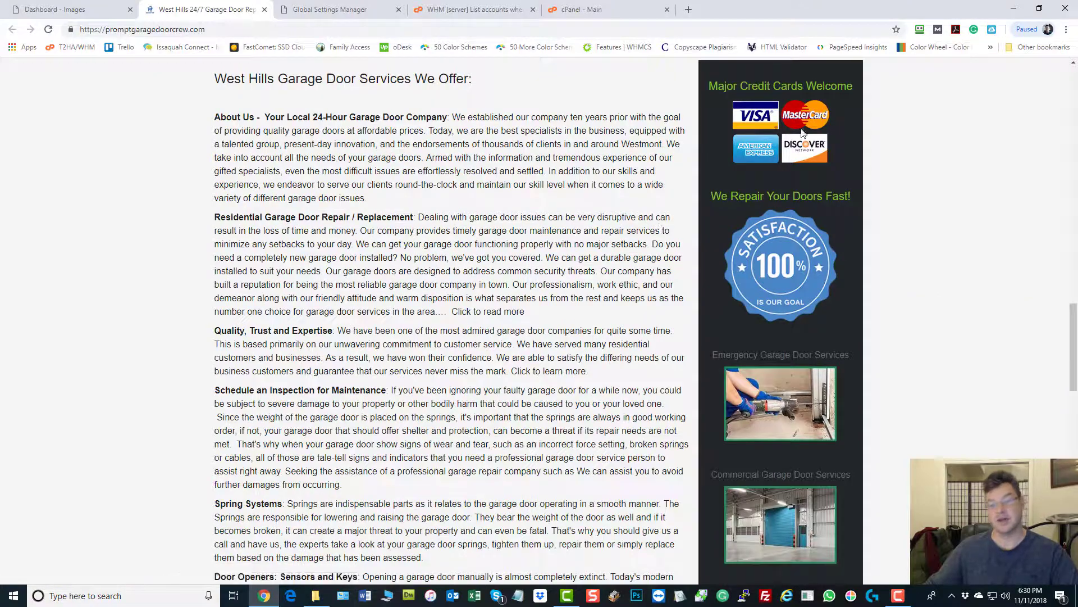
scroll(802, 132, down, 6)
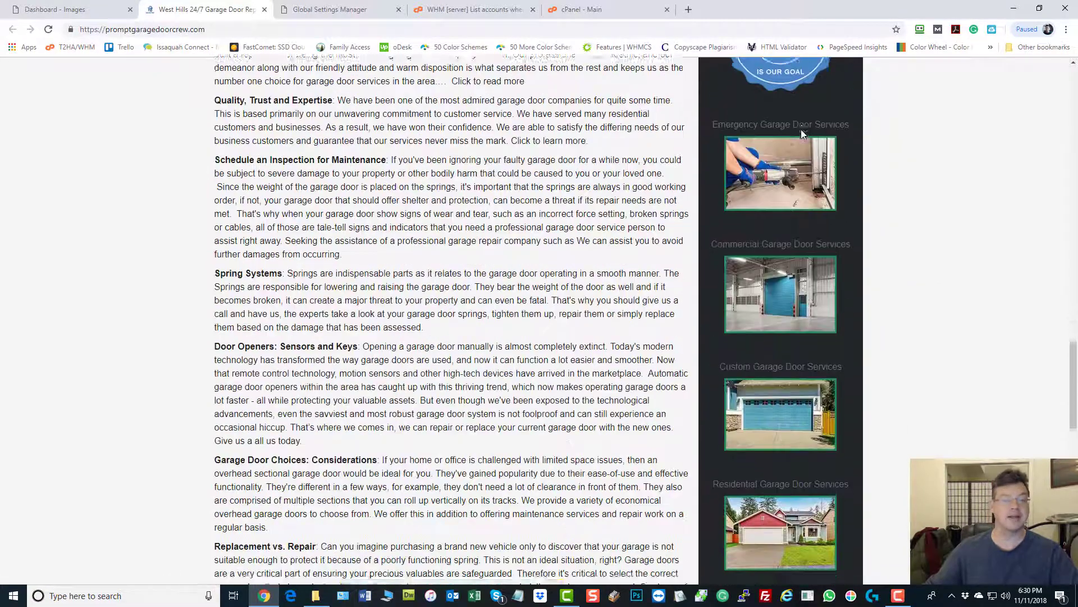
scroll(801, 129, down, 2)
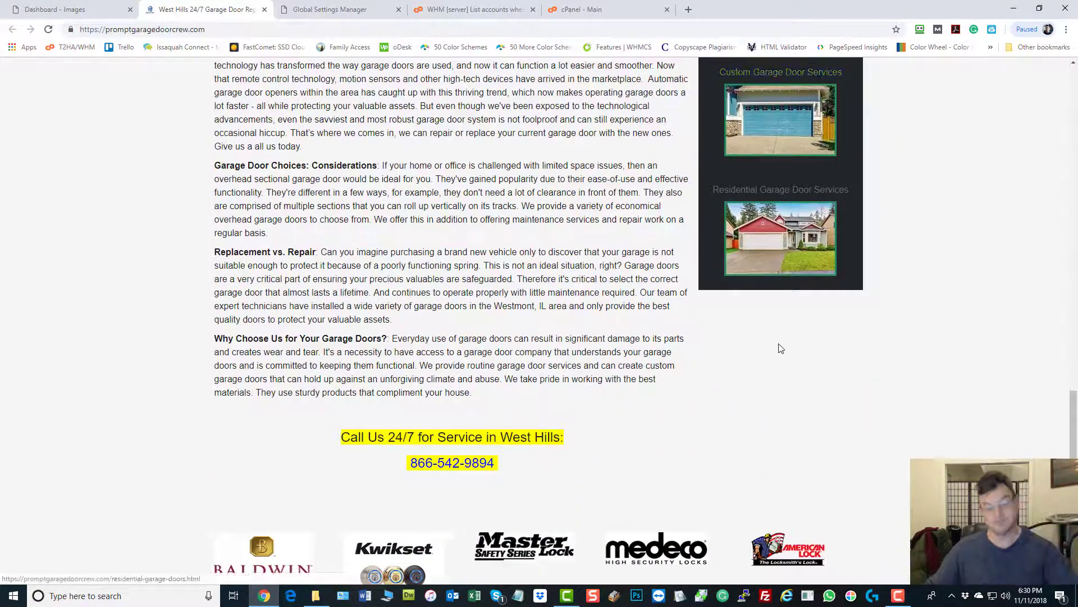
scroll(780, 347, up, 6)
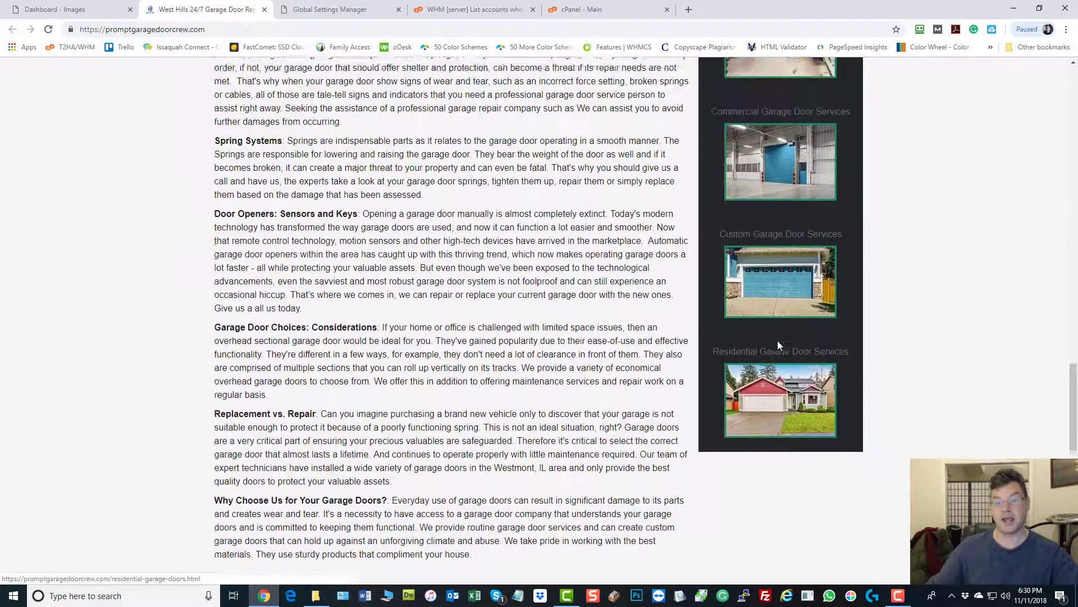
scroll(778, 345, up, 2)
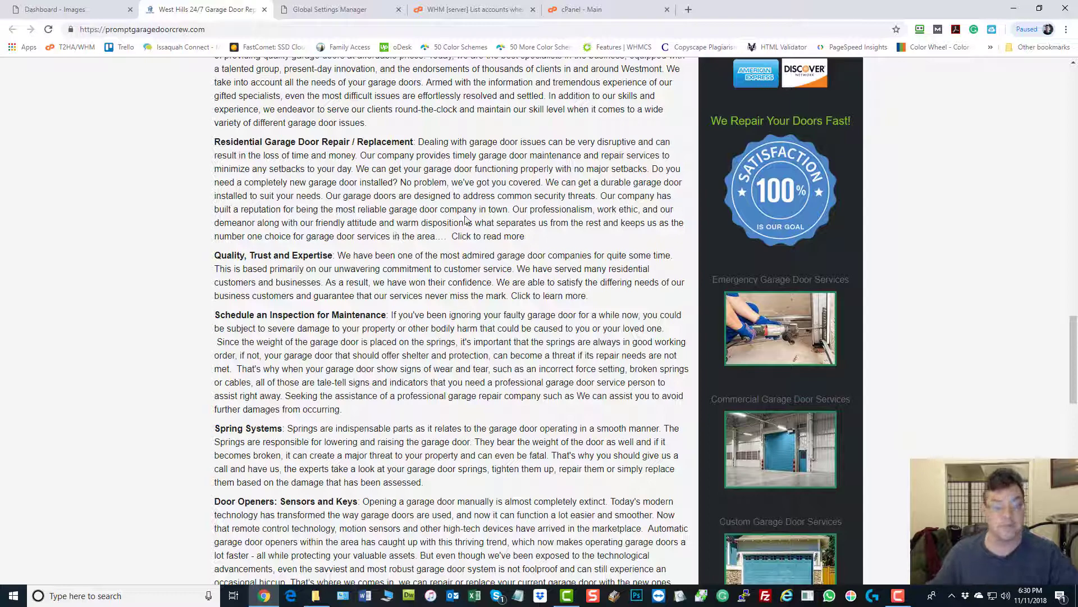
scroll(465, 220, up, 10)
scroll(465, 221, up, 5)
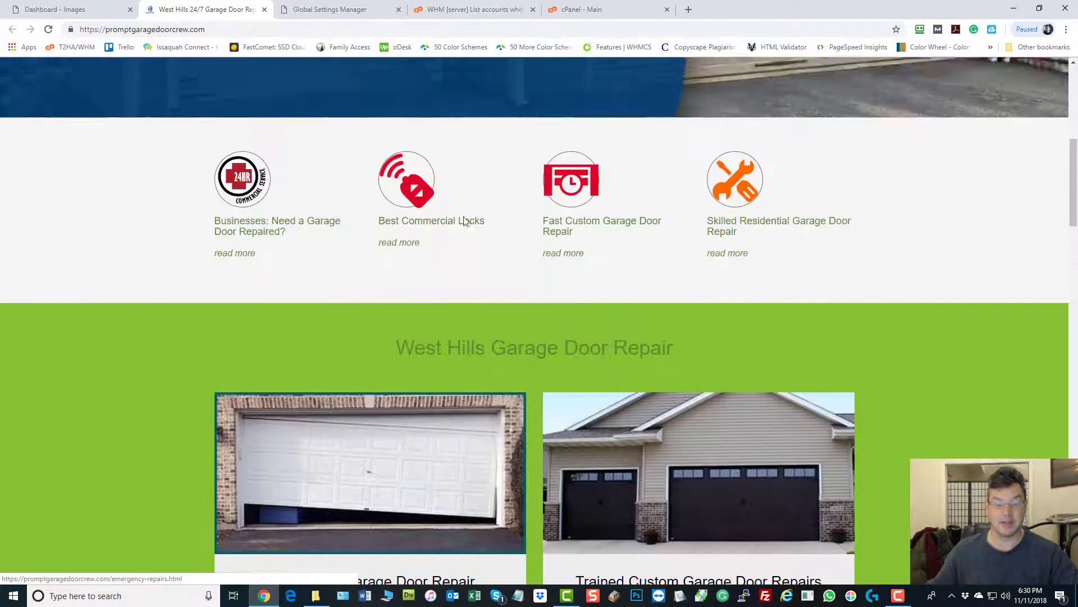
scroll(464, 221, up, 8)
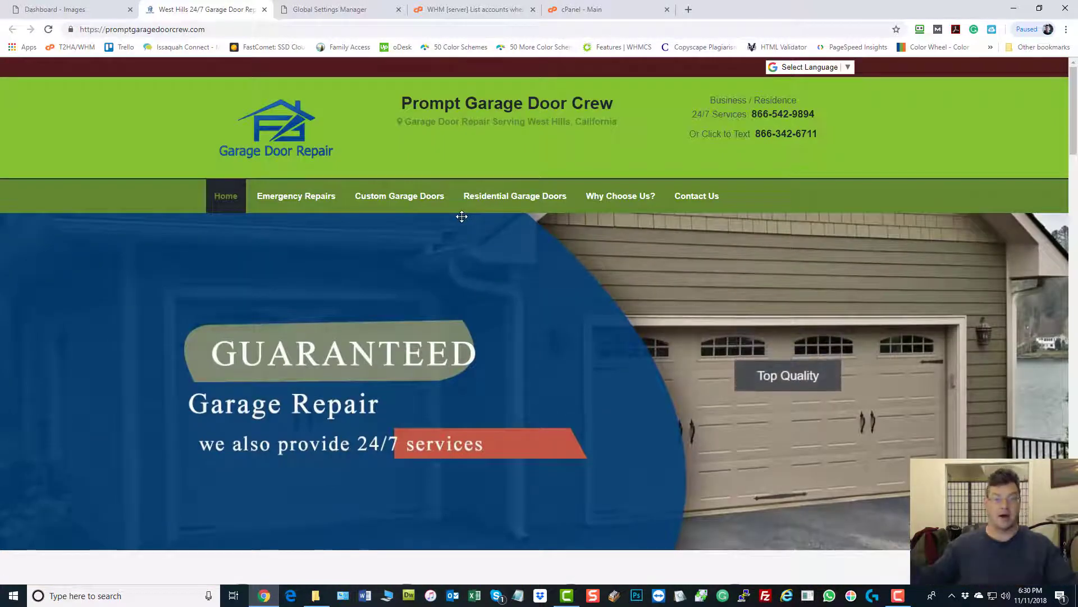
mouse_move(494, 209)
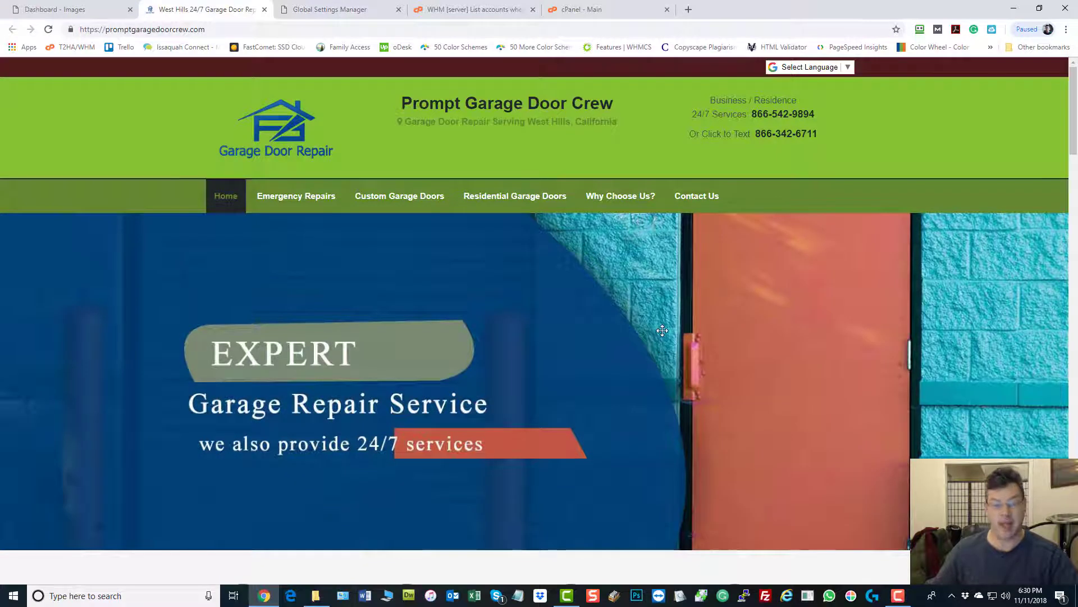
Go to the site's admin dashboard and view the favicon and website logo fields in the general Global Settings.
click(346, 9)
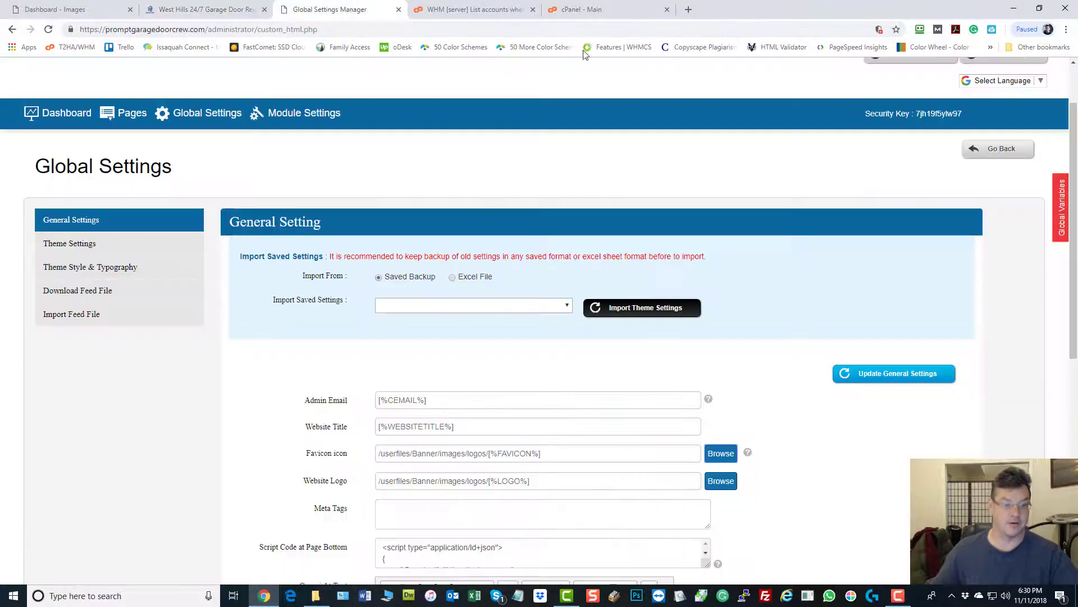
click(64, 117)
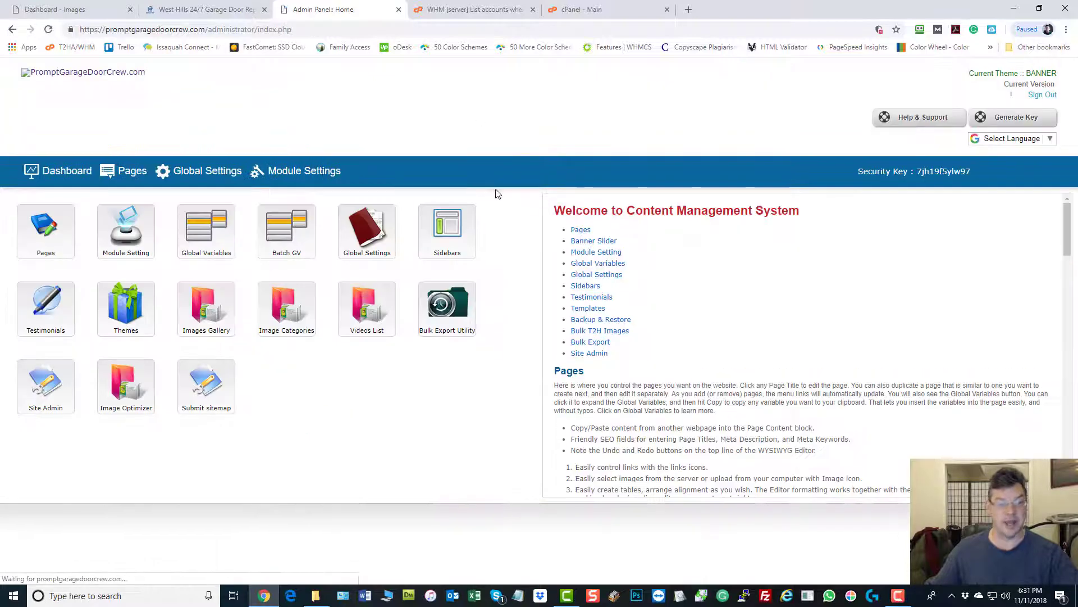
click(213, 176)
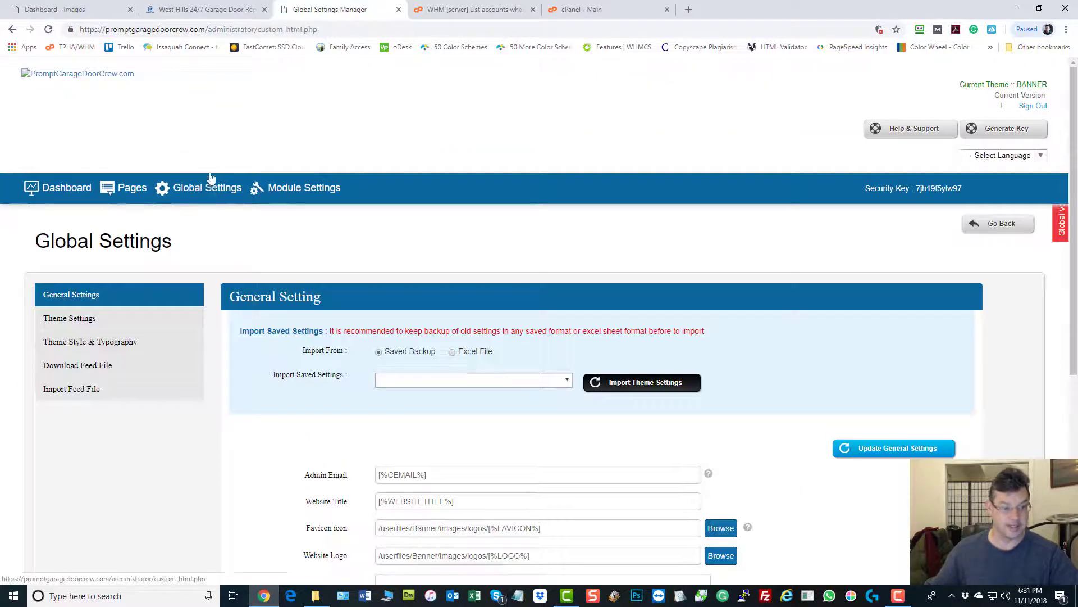
scroll(534, 283, down, 3)
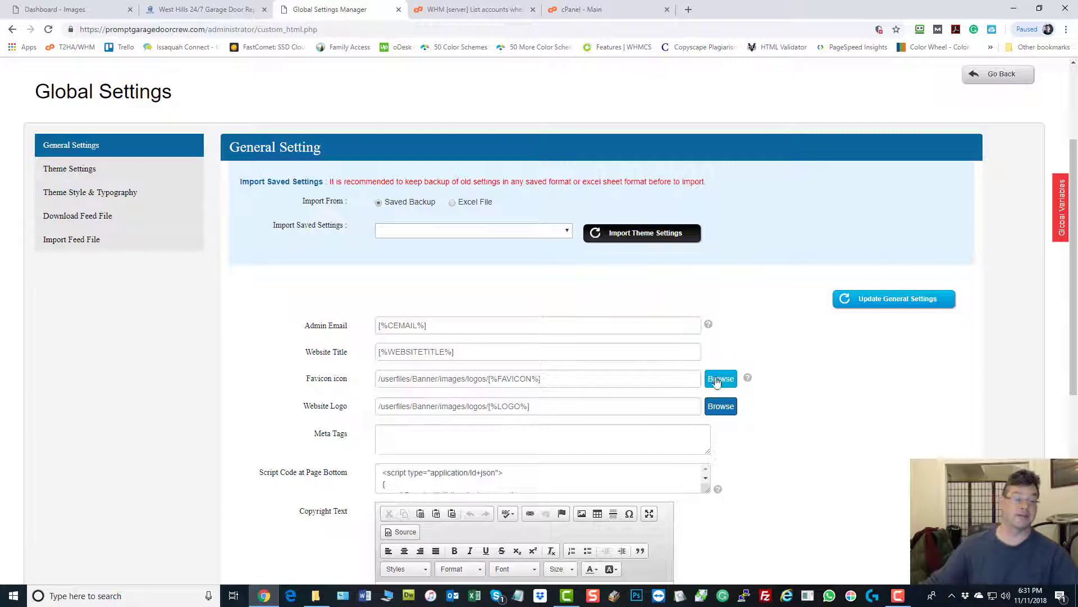
Open the Theme Settings and browse the server for the first banner slide's background image.
click(86, 170)
scroll(647, 353, down, 4)
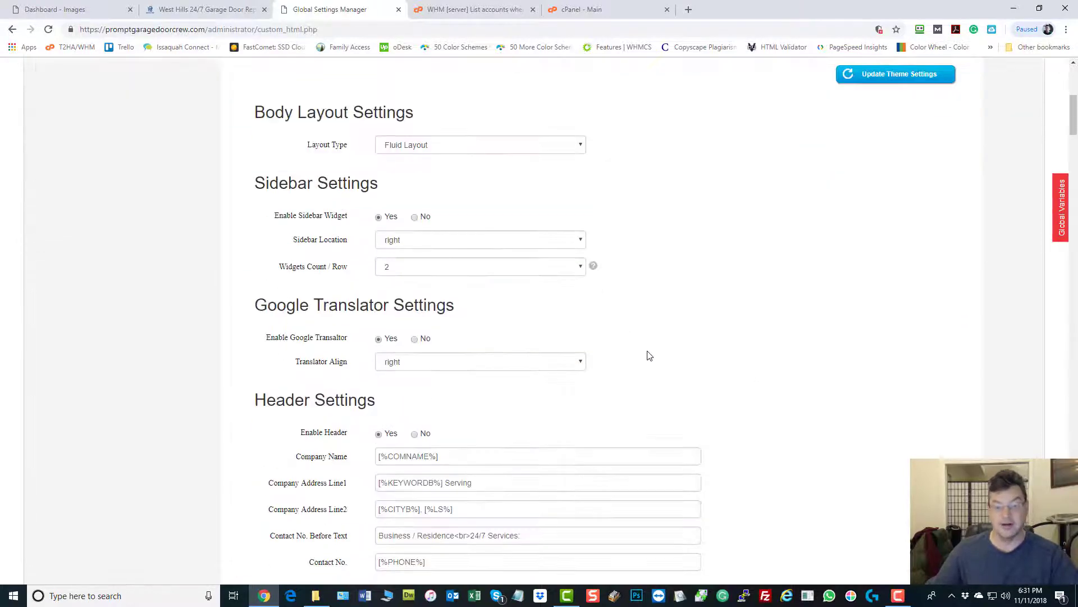
scroll(746, 315, down, 12)
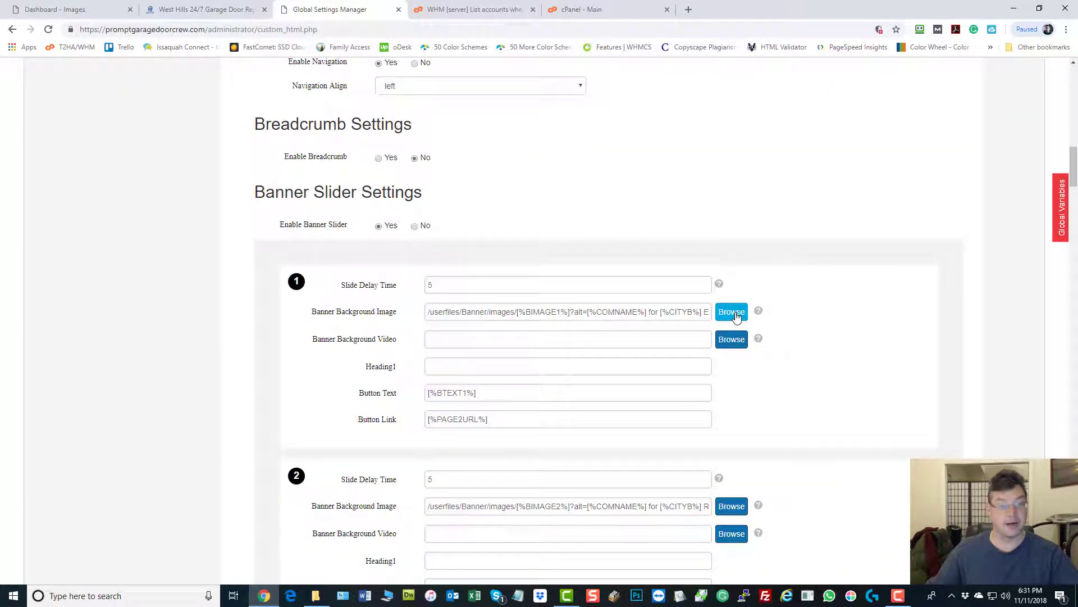
click(731, 311)
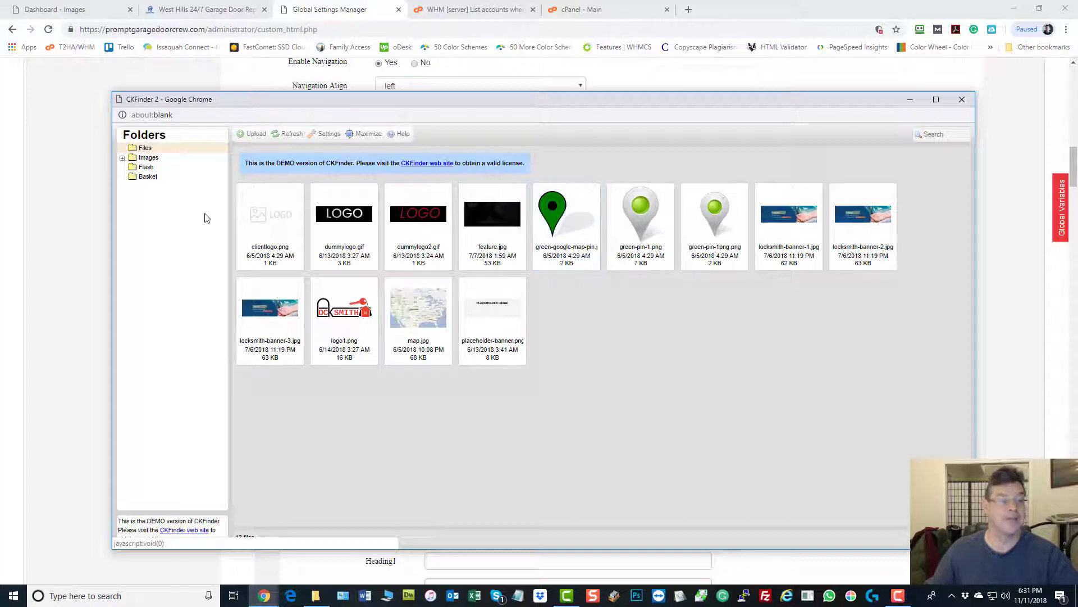
Open the Images folder in the file browser and look through the garage door banner files.
click(148, 159)
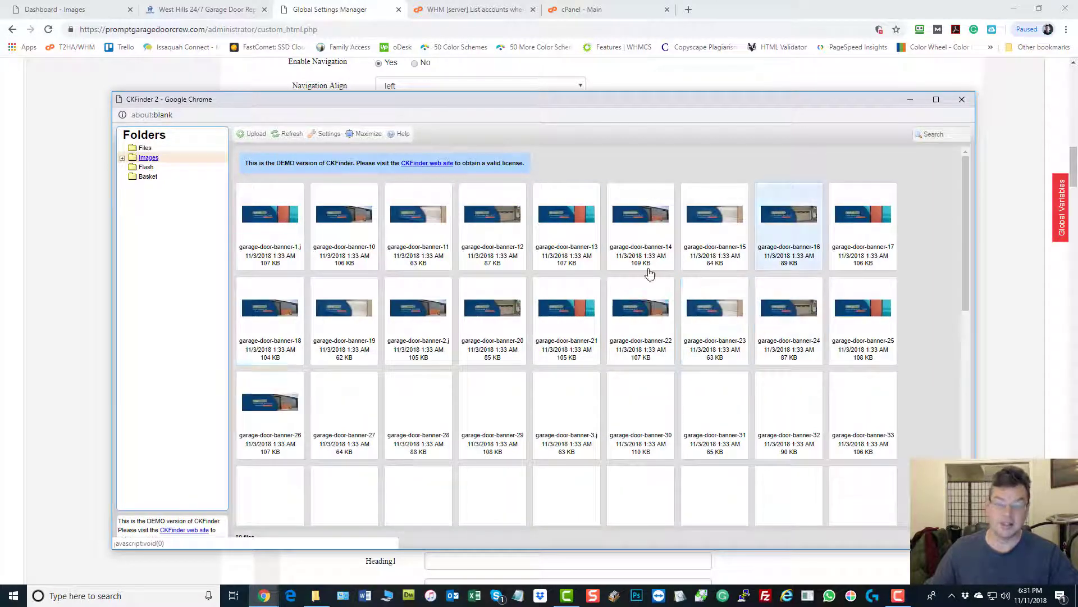
scroll(626, 325, down, 9)
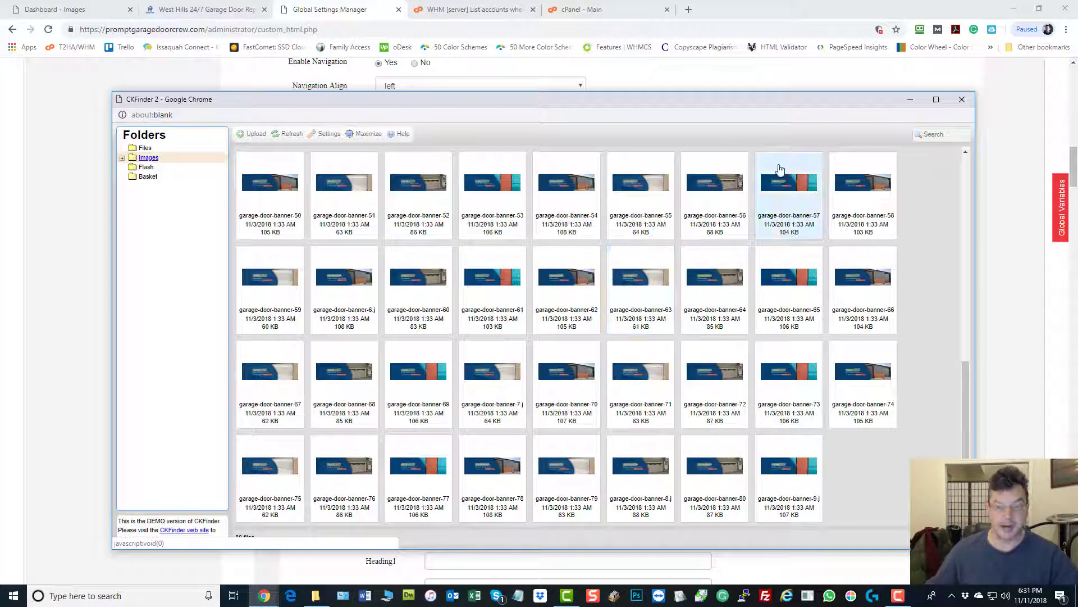
scroll(602, 275, up, 8)
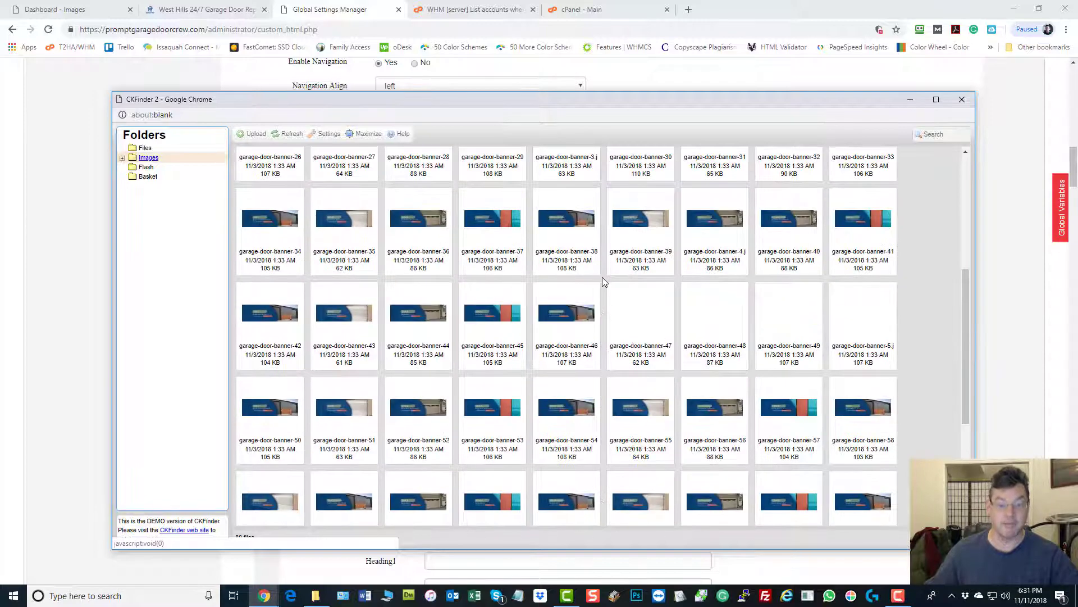
scroll(603, 281, up, 2)
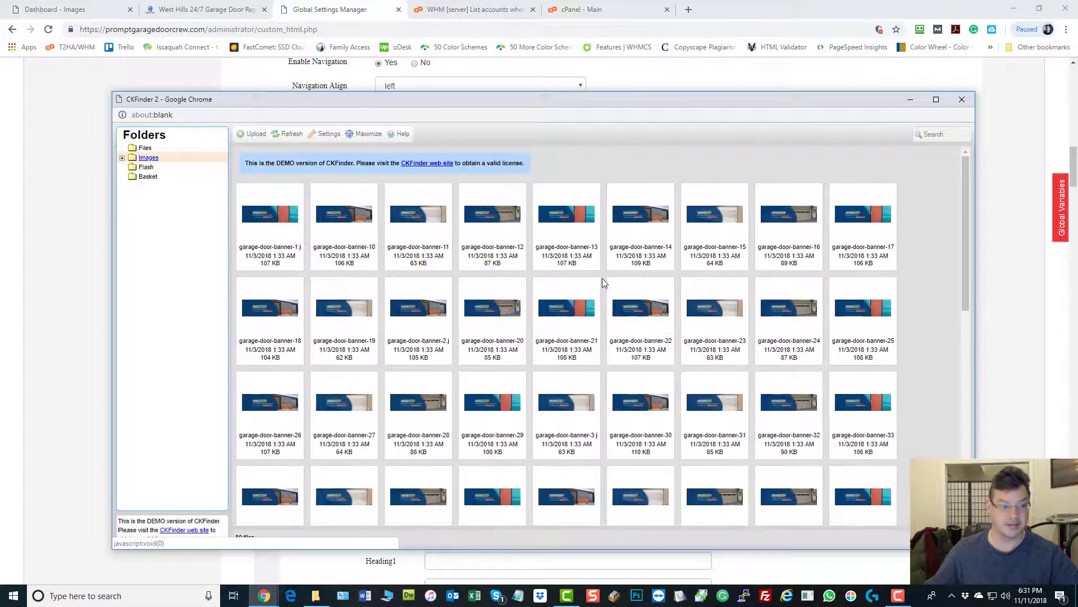
Expand the Images folder and view the contents of its aboutboxes, banners, extlogos and logos subfolders.
click(122, 158)
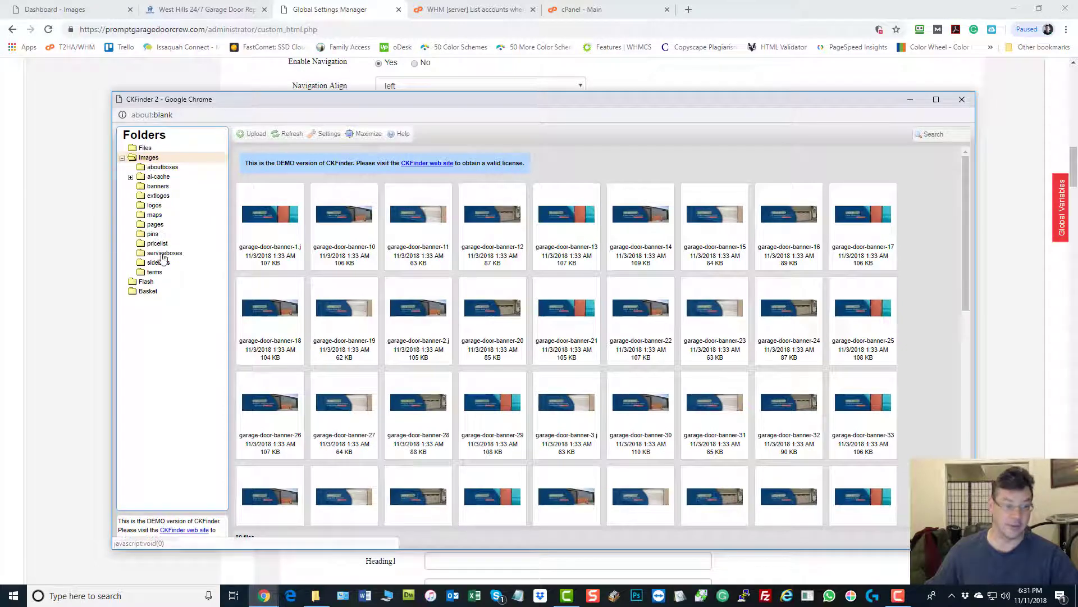
right_click(145, 160)
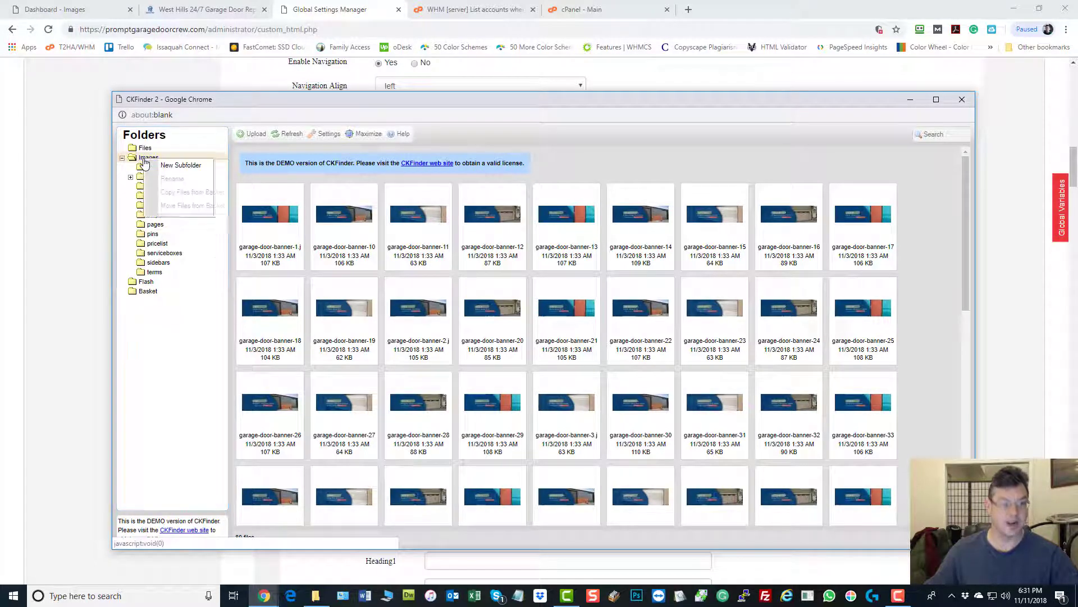
click(162, 343)
click(158, 166)
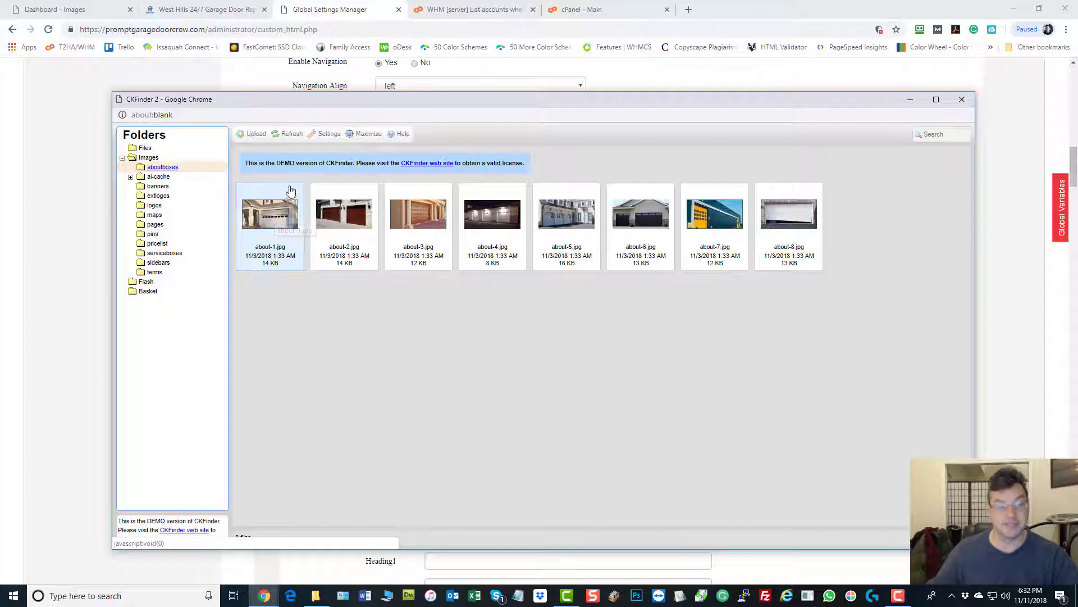
click(156, 188)
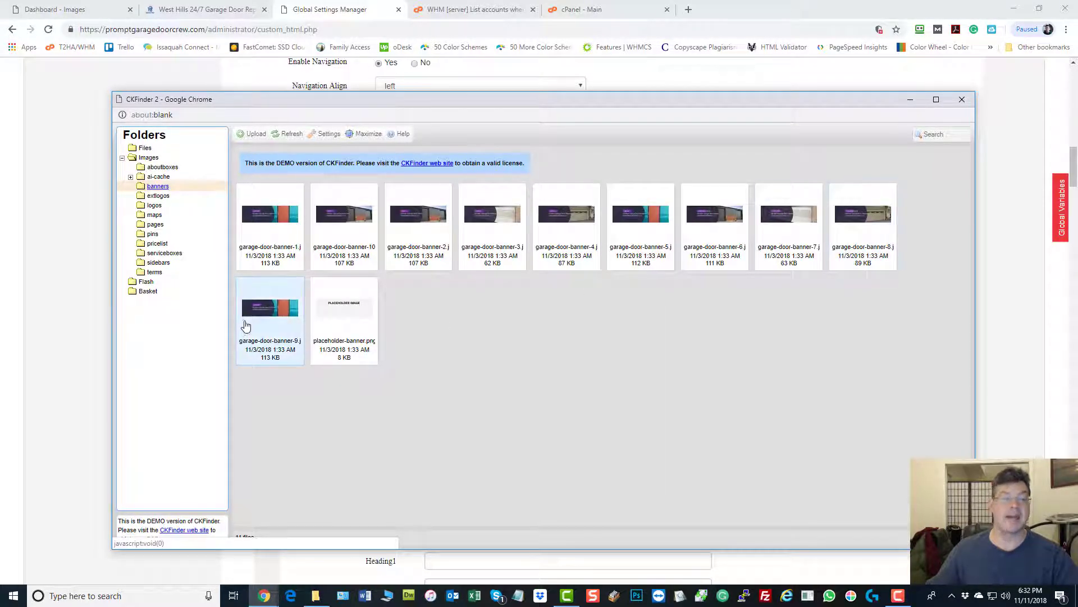
click(157, 196)
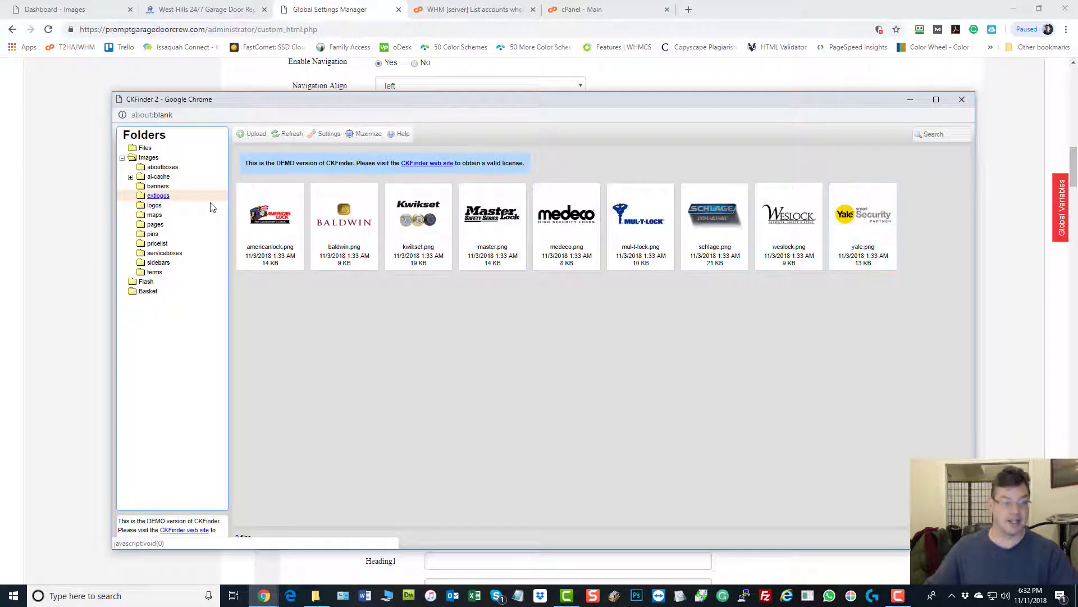
click(155, 206)
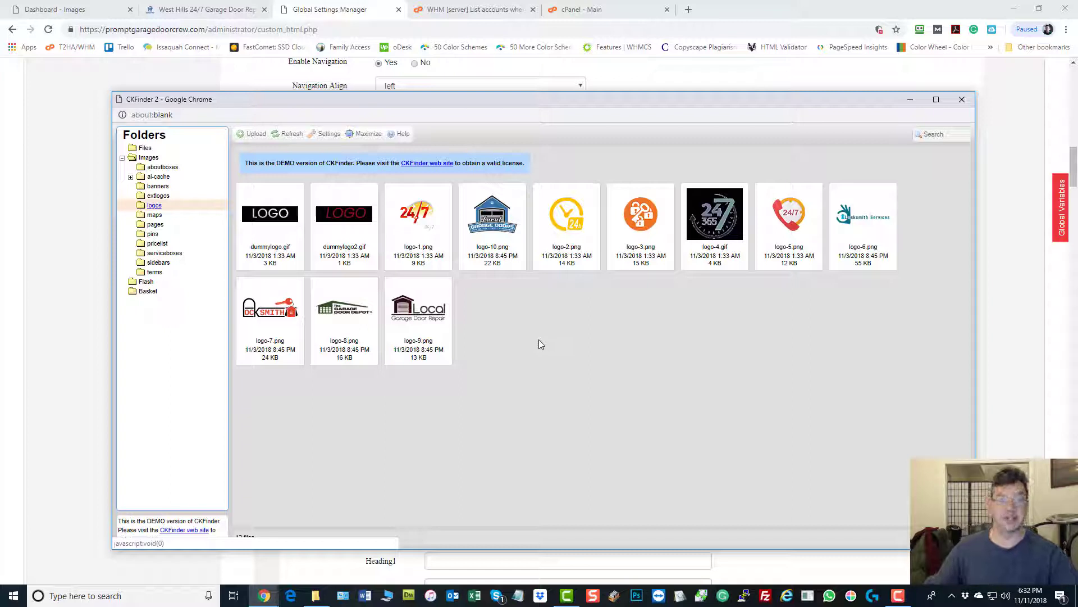
View the contents of the maps, pages, pins and sidebars image subfolders and close the file browser.
click(155, 217)
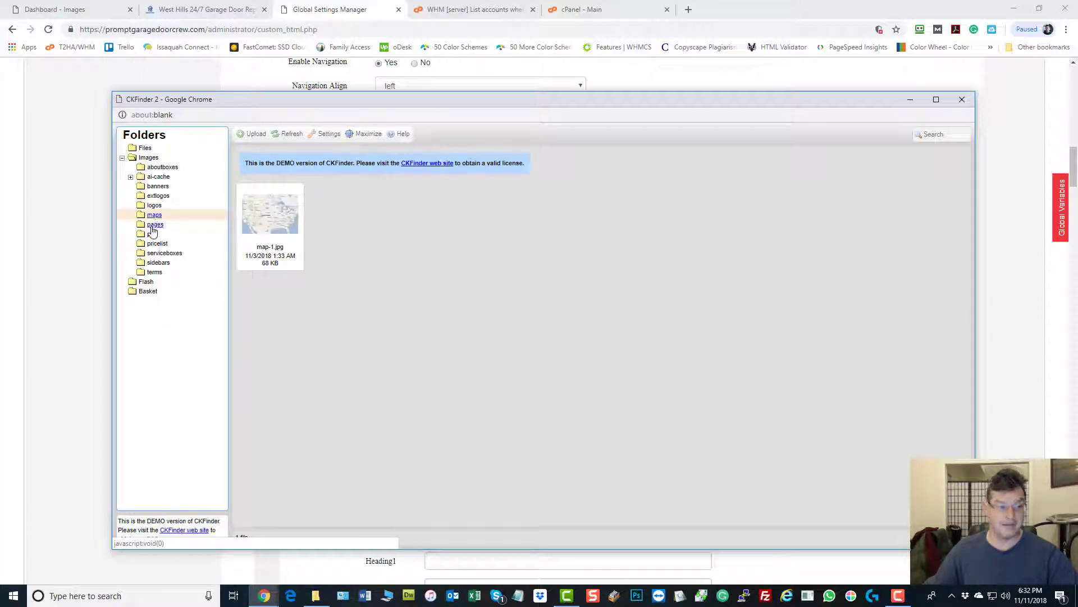
click(153, 226)
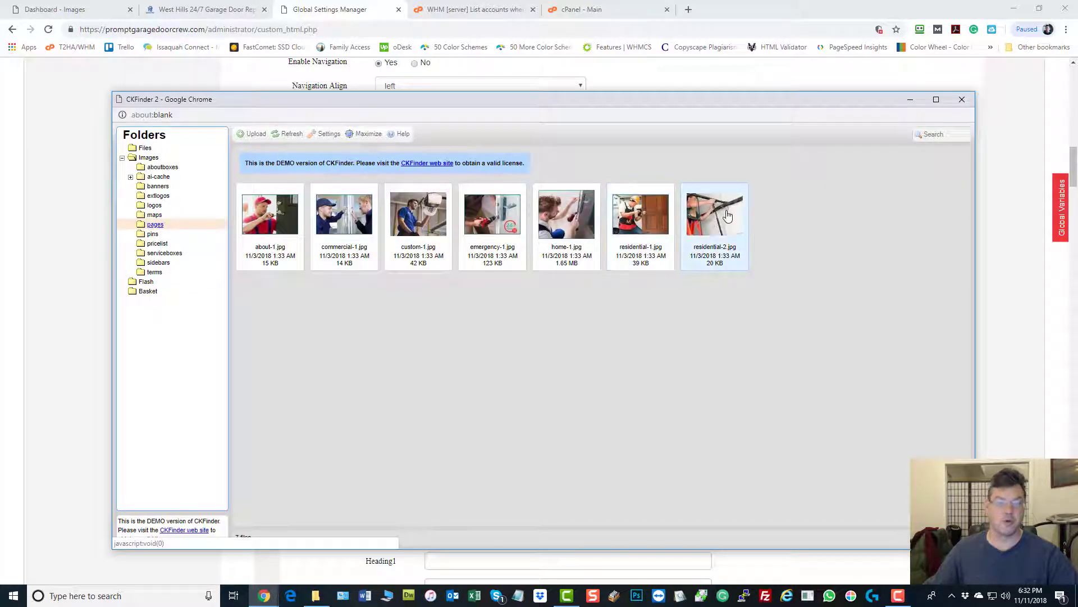
click(152, 233)
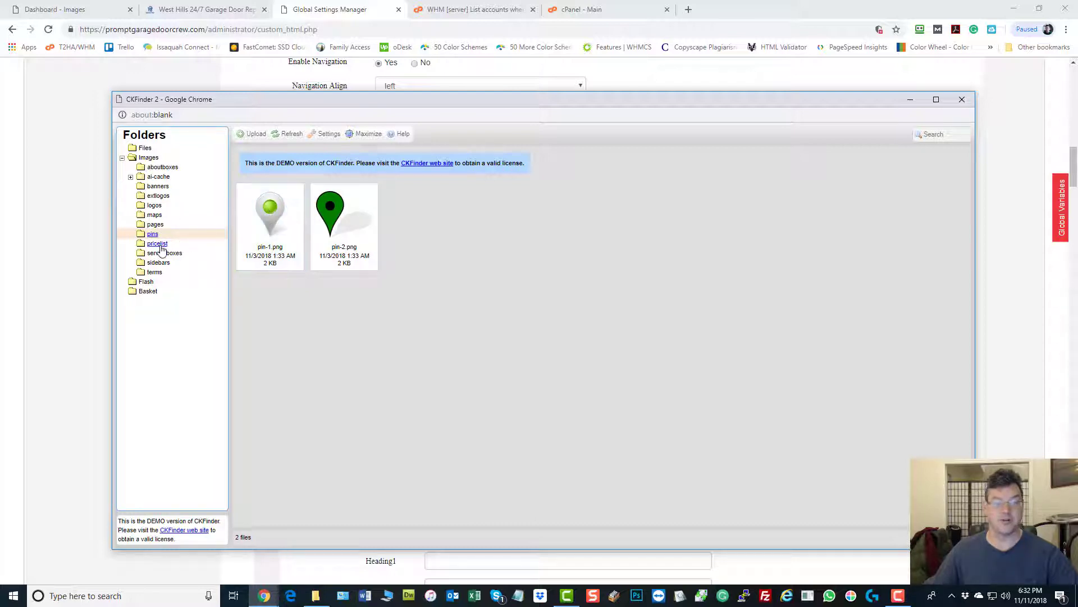
click(160, 262)
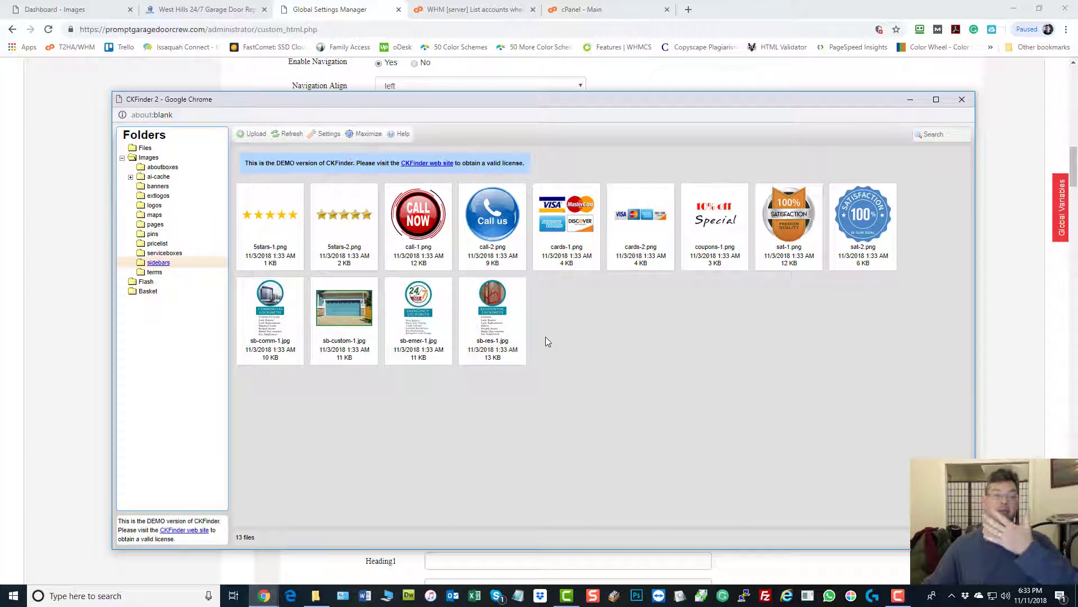
click(962, 100)
scroll(270, 280, up, 10)
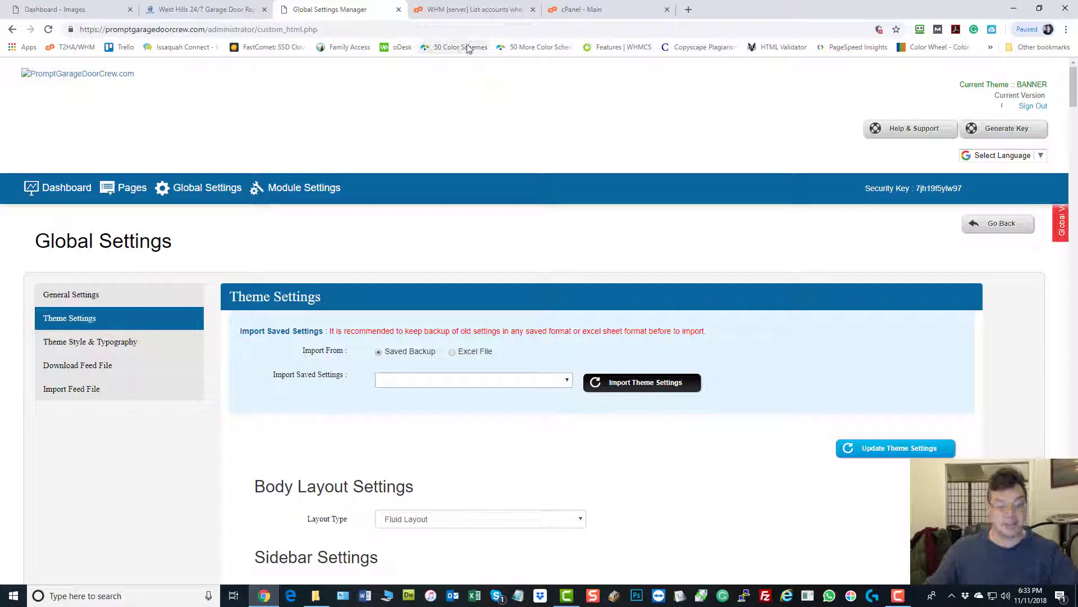
Switch to the site's cPanel by way of the WHM account list and open public_html in the File Manager.
click(473, 9)
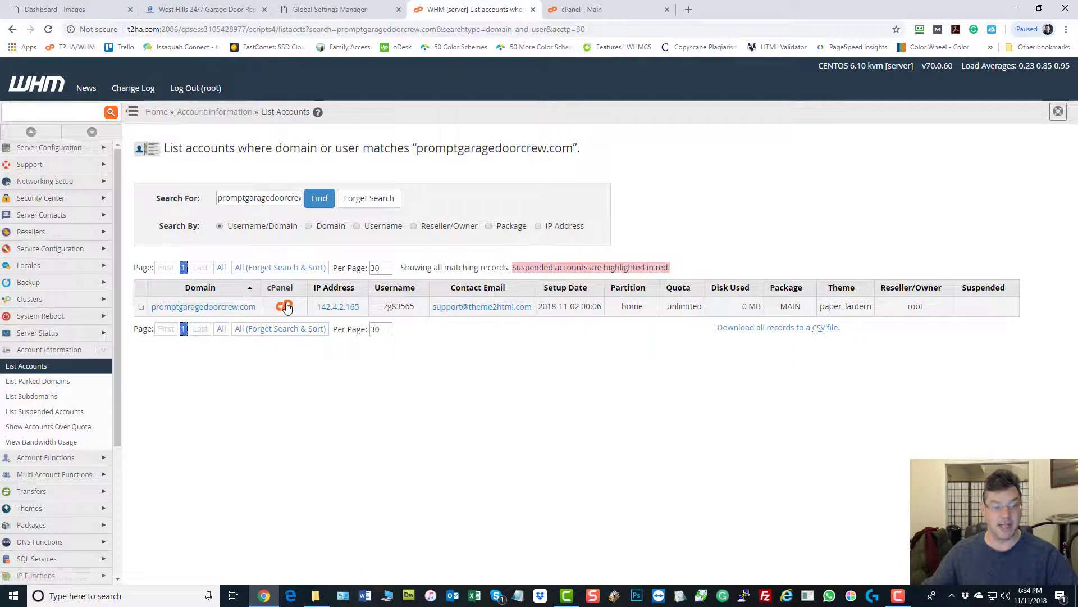
click(605, 8)
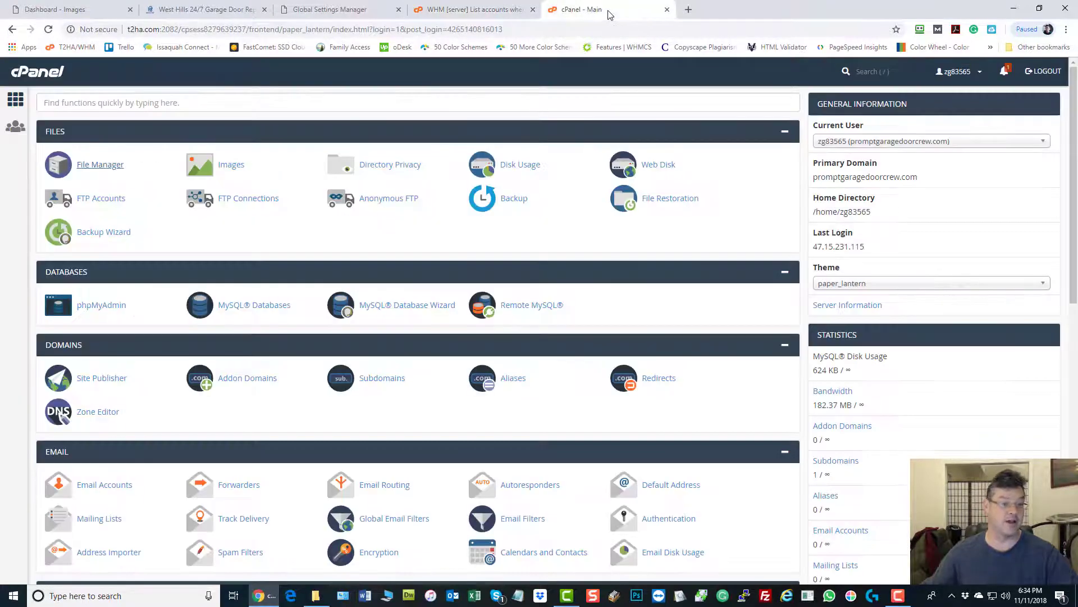
click(96, 166)
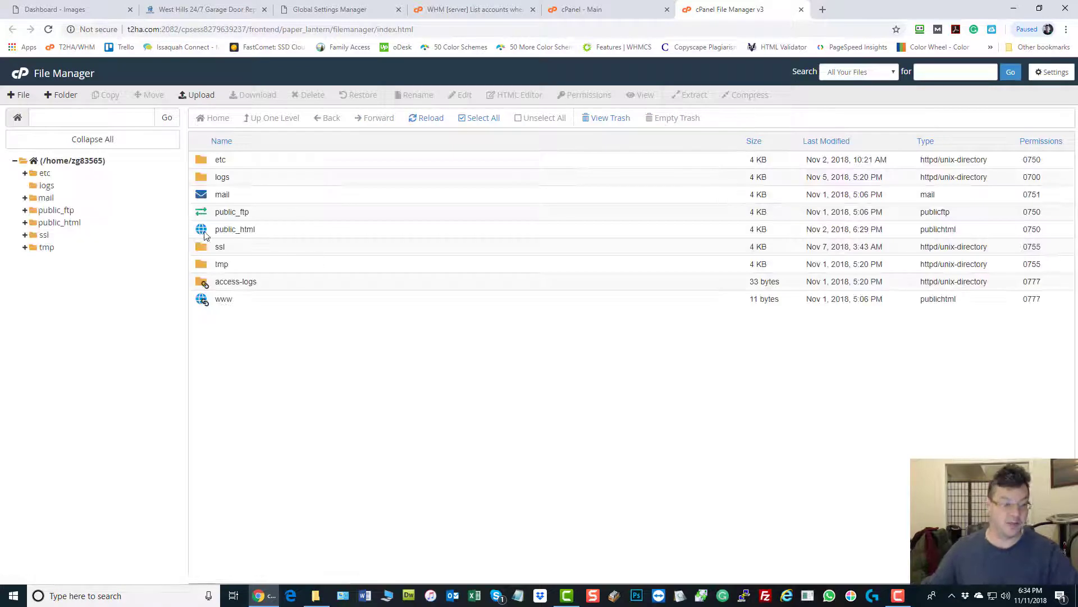
double_click(204, 234)
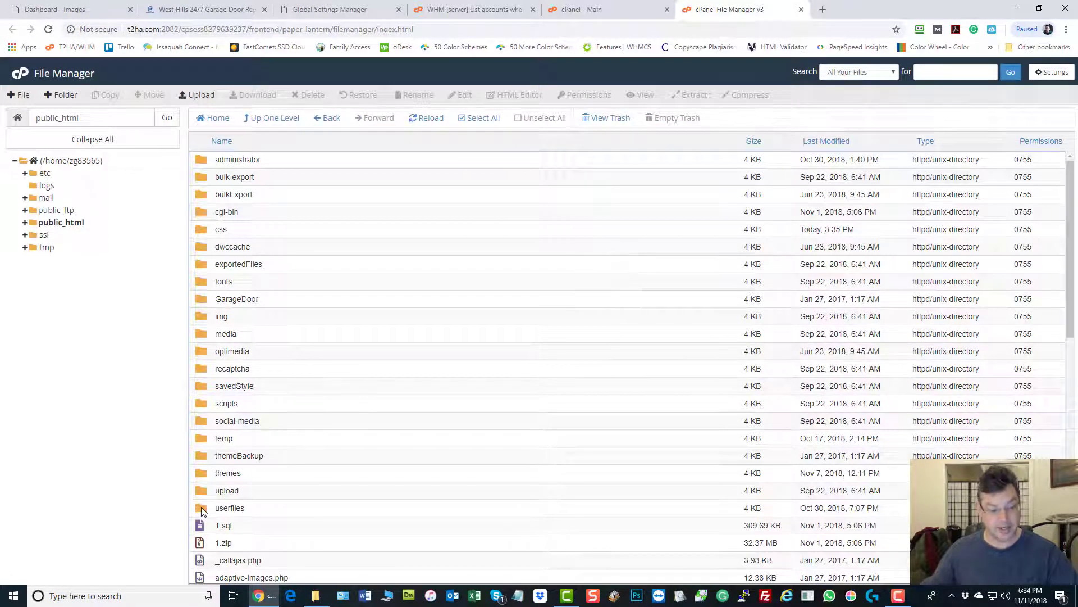
Open the userfiles/Banner/images folder inside public_html, highlighting the userfiles/Banner part of the path on the way.
click(201, 506)
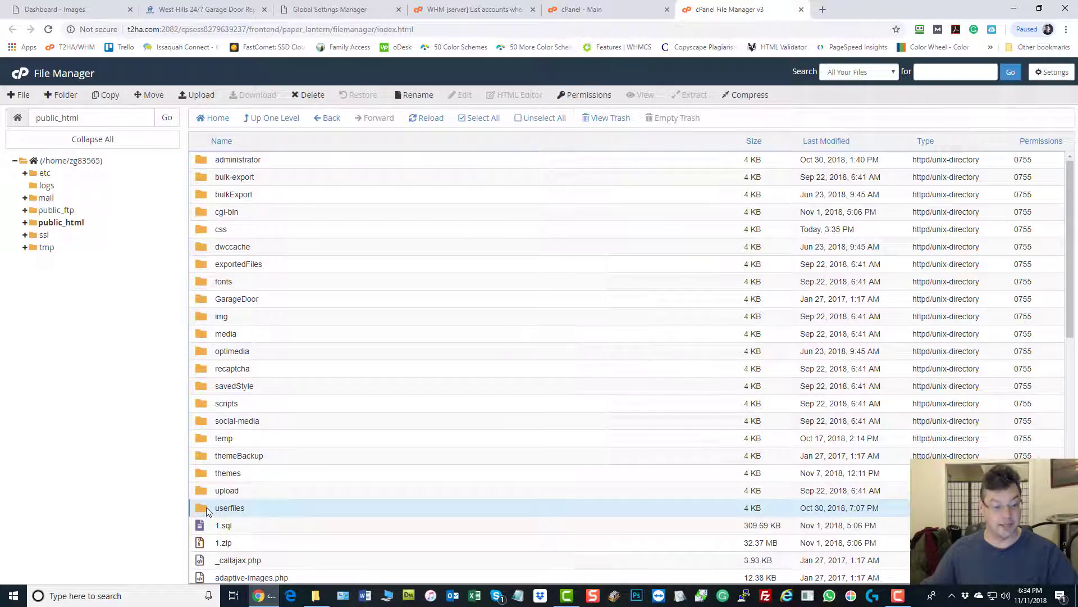
double_click(201, 506)
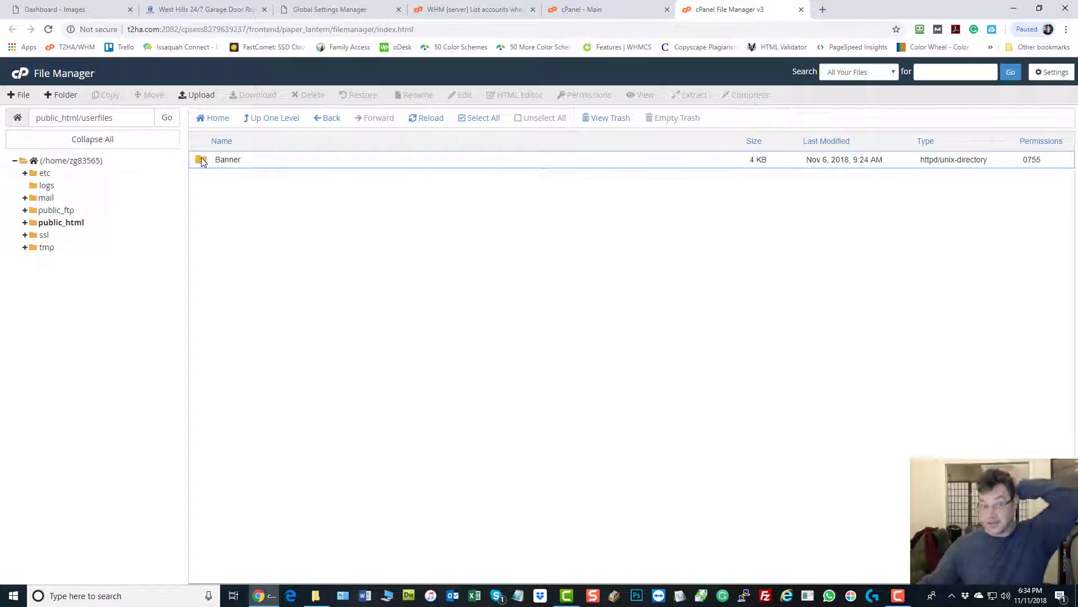
double_click(201, 161)
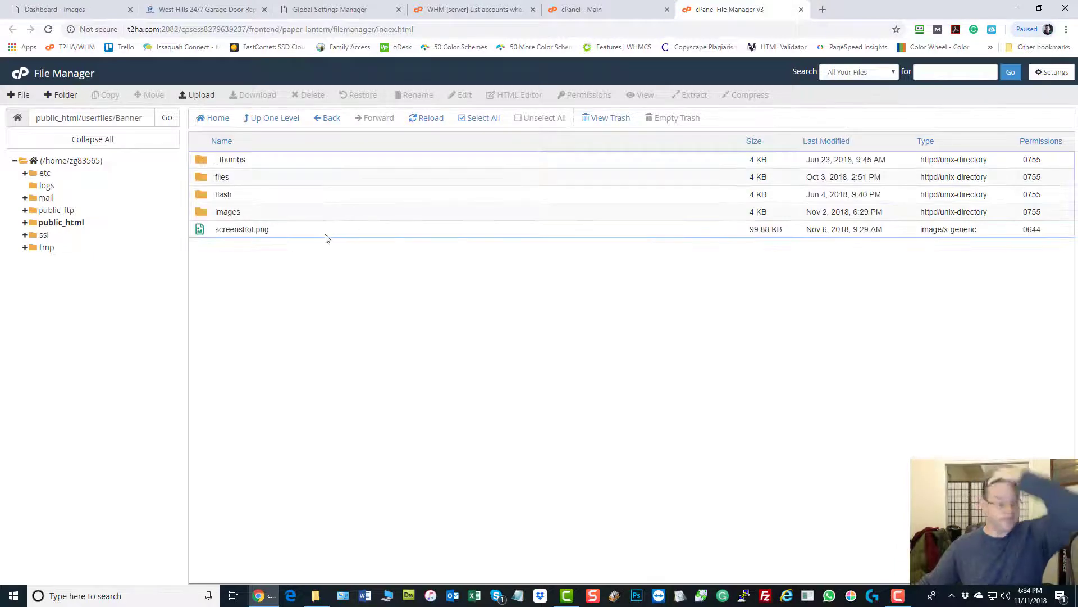
drag(82, 117, 149, 117)
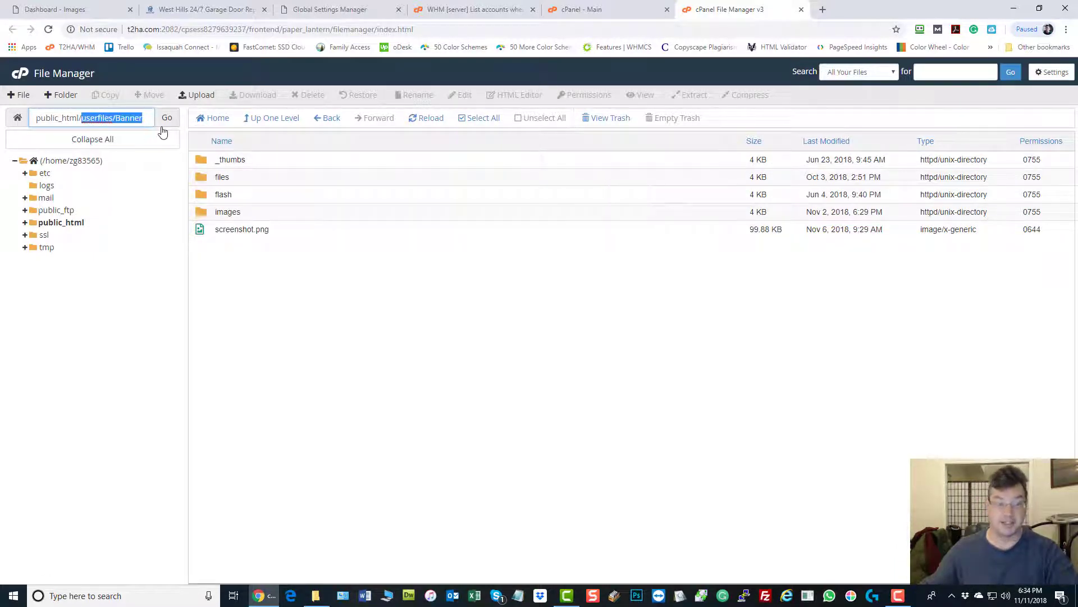
click(204, 212)
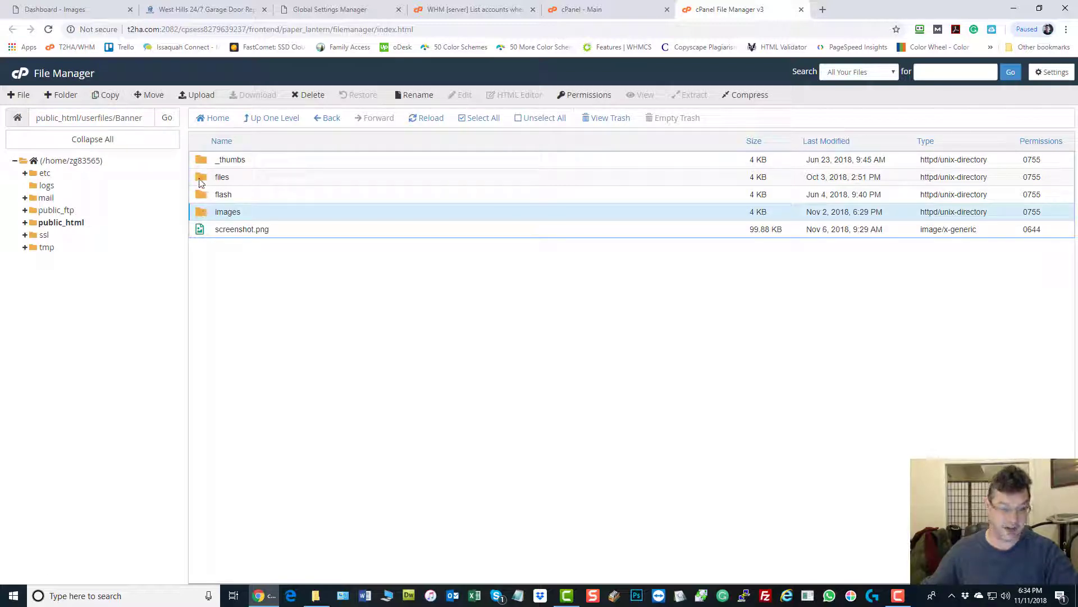
double_click(201, 212)
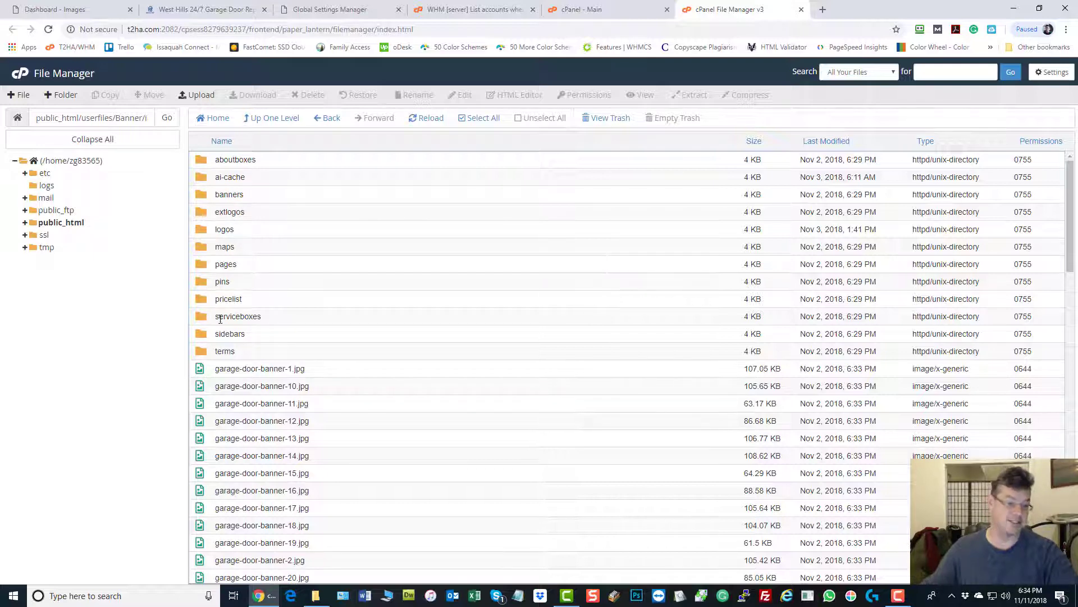
Look through the garage-door-banner files in the images folder and return to the start of the listing.
scroll(378, 288, down, 4)
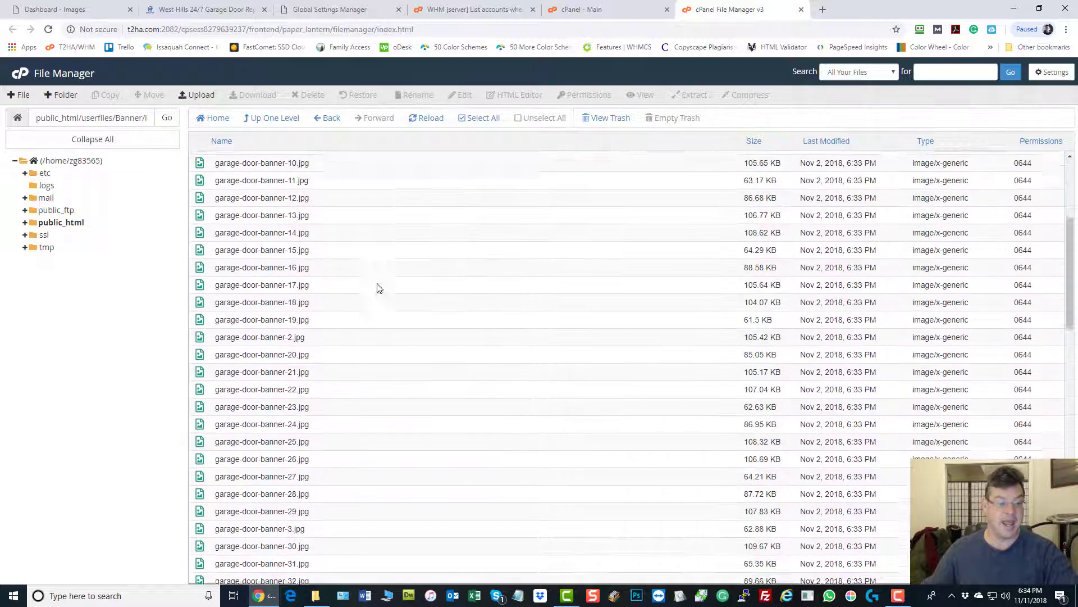
scroll(301, 211, down, 9)
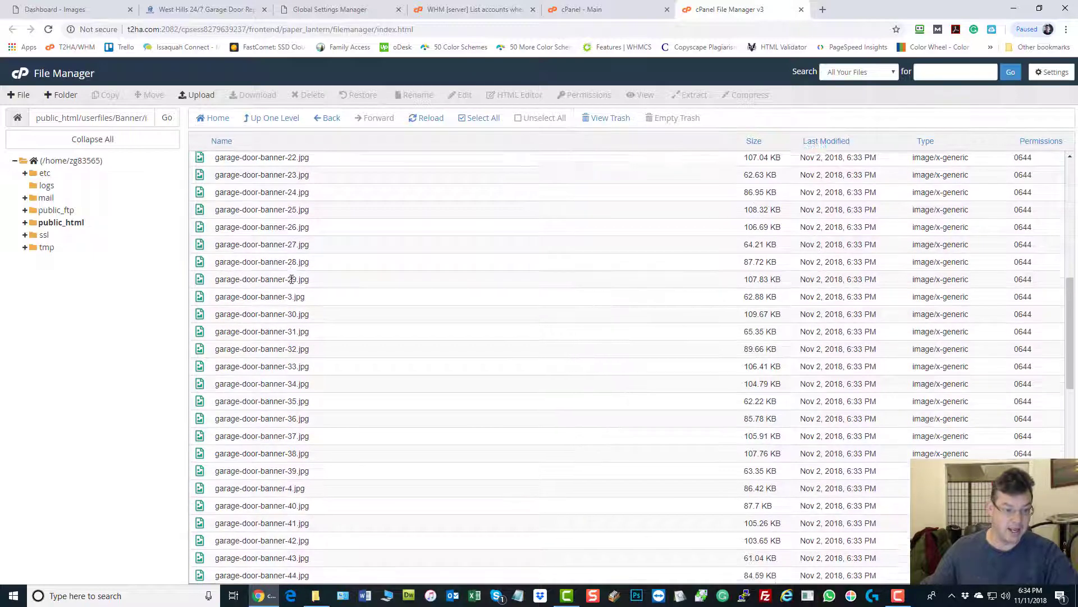
scroll(296, 347, down, 8)
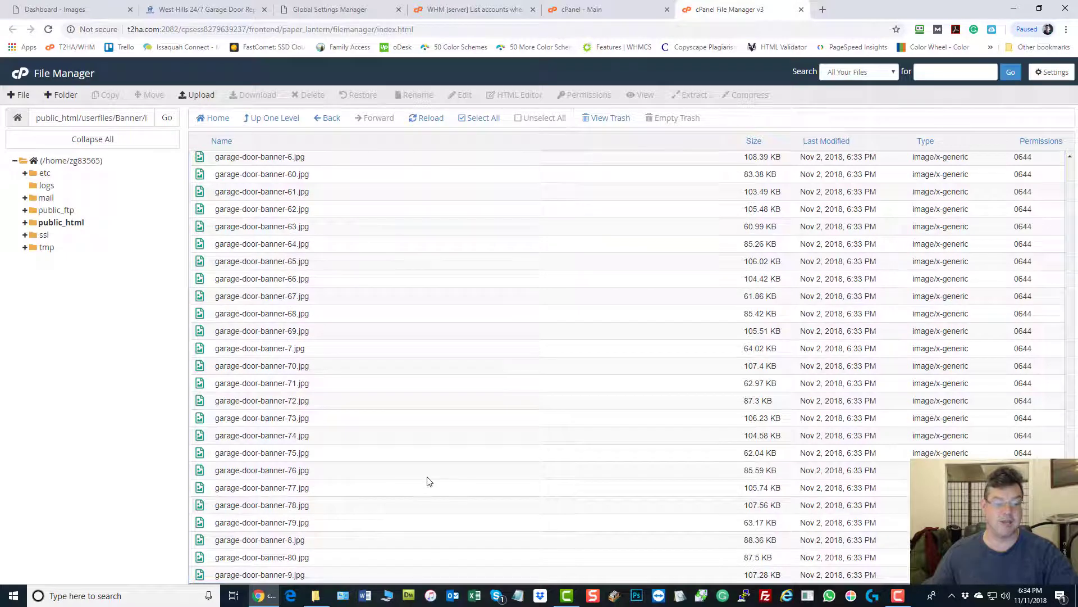
scroll(430, 481, up, 20)
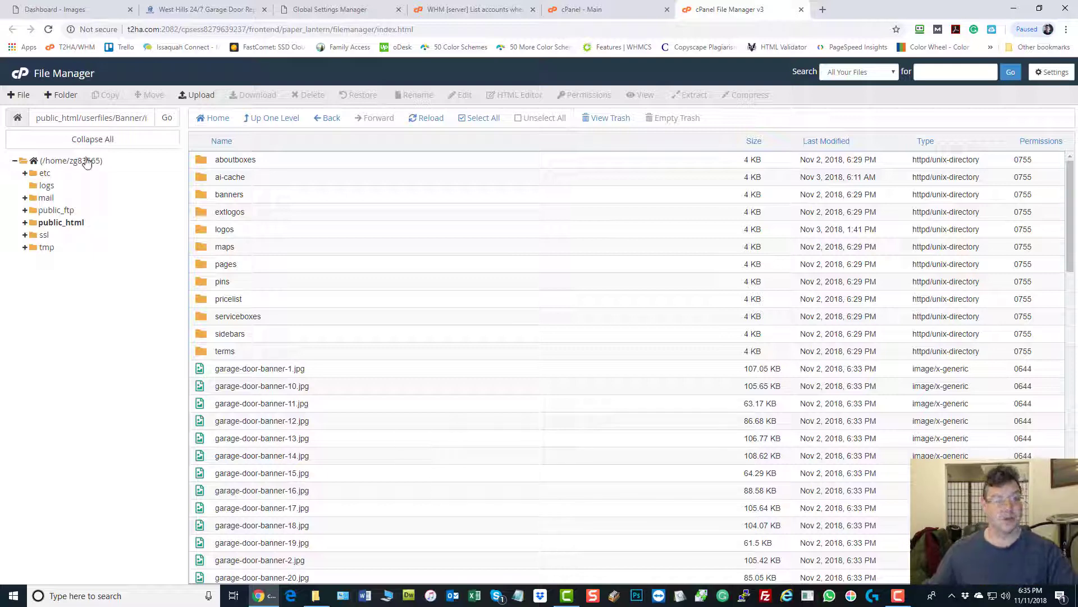
Highlight the userfiles/Banner/images portion of the current folder path and clear the highlight.
click(83, 118)
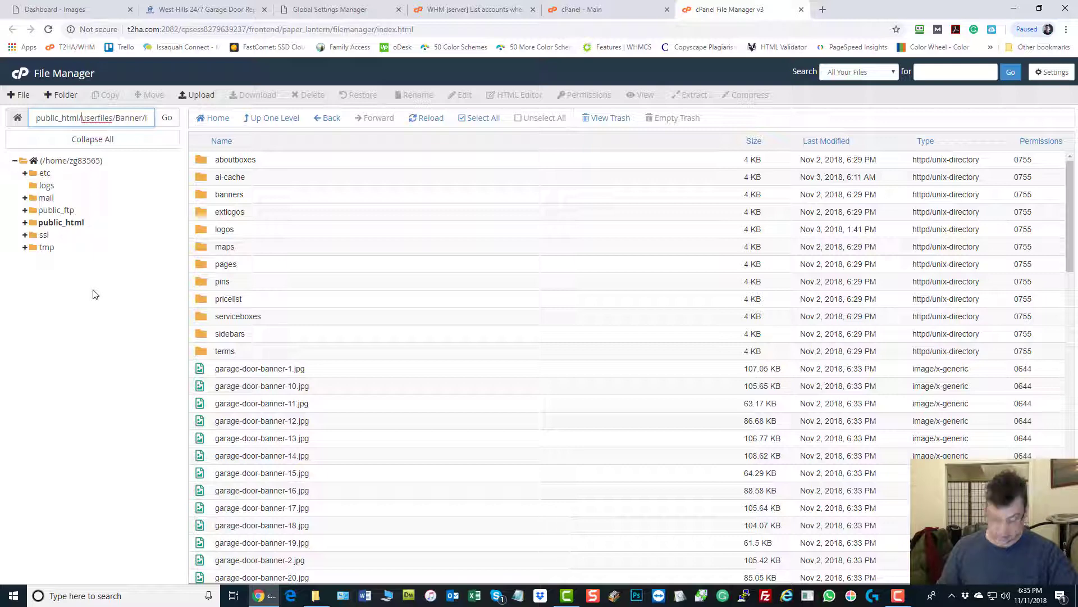
key(shift+Right)
key(shift+Right)
key(shift+Right)
key(shift+Right)
key(shift+Right)
key(shift+Right)
key(shift+Right)
key(shift+Right)
key(shift+Right)
key(shift+Right)
key(shift+Right)
key(shift+Right)
key(shift+Right)
key(shift+Right)
key(shift+Right)
key(shift+Right)
key(shift+Right)
key(shift+Right)
key(shift+Right)
key(shift+Right)
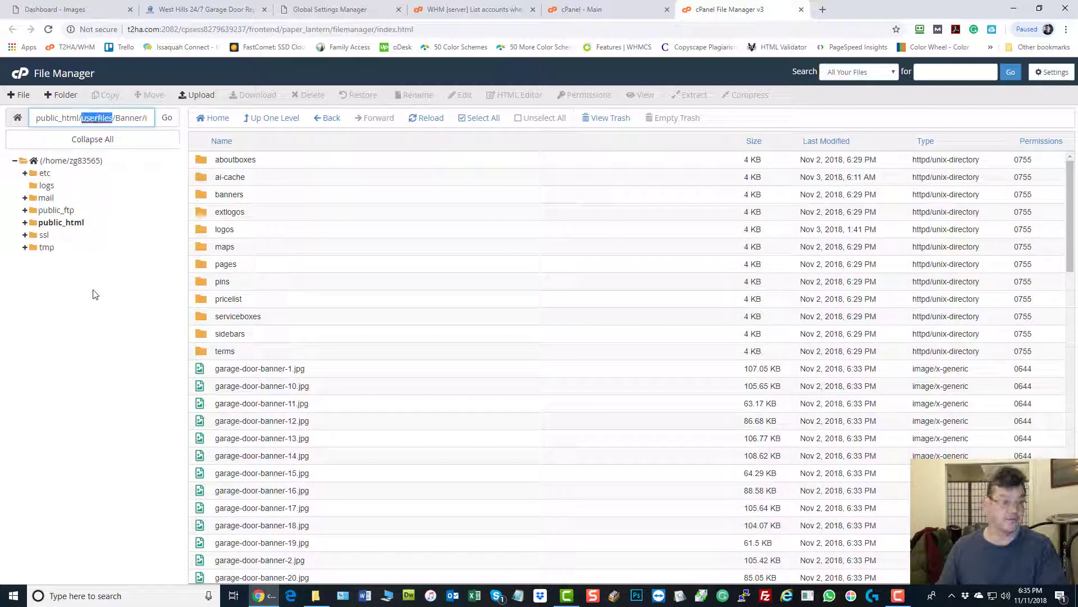
key(shift+Right)
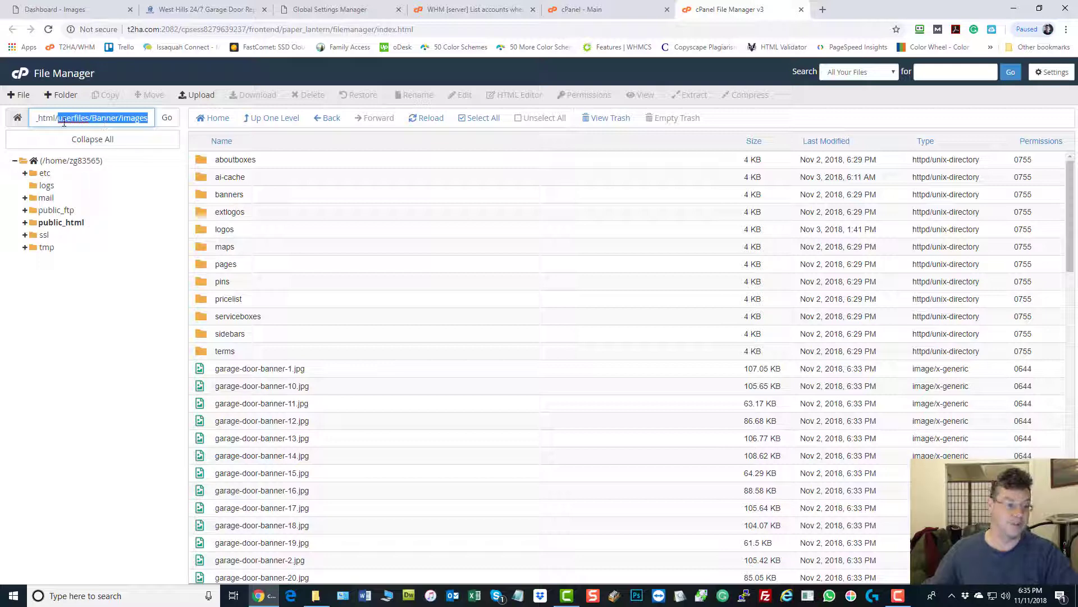
click(121, 373)
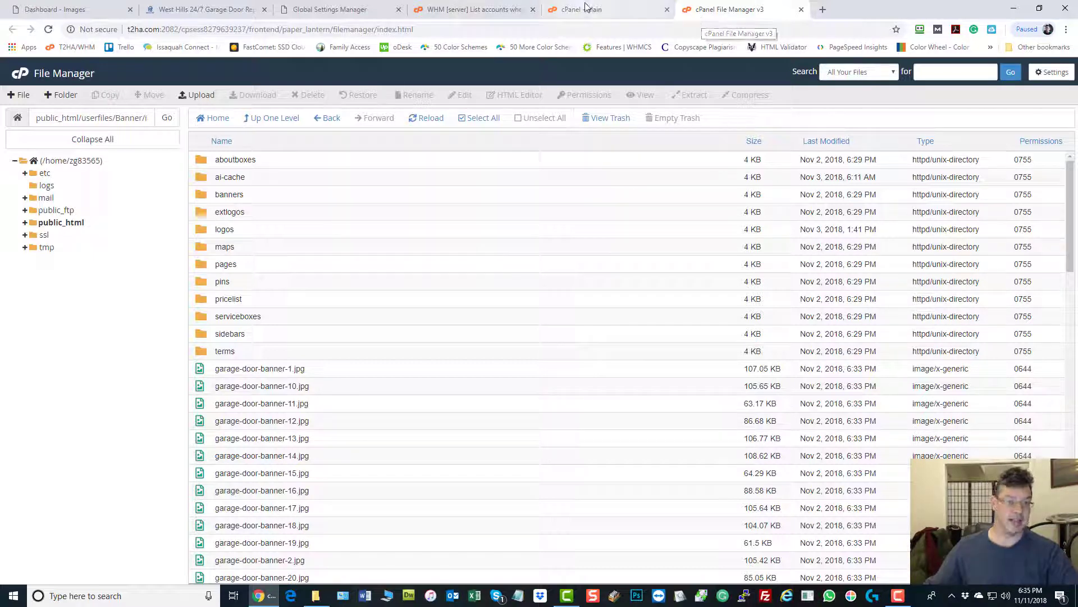
Return to the Theme Settings, browse the server for the first banner slide's background image and open the Images folder.
click(323, 9)
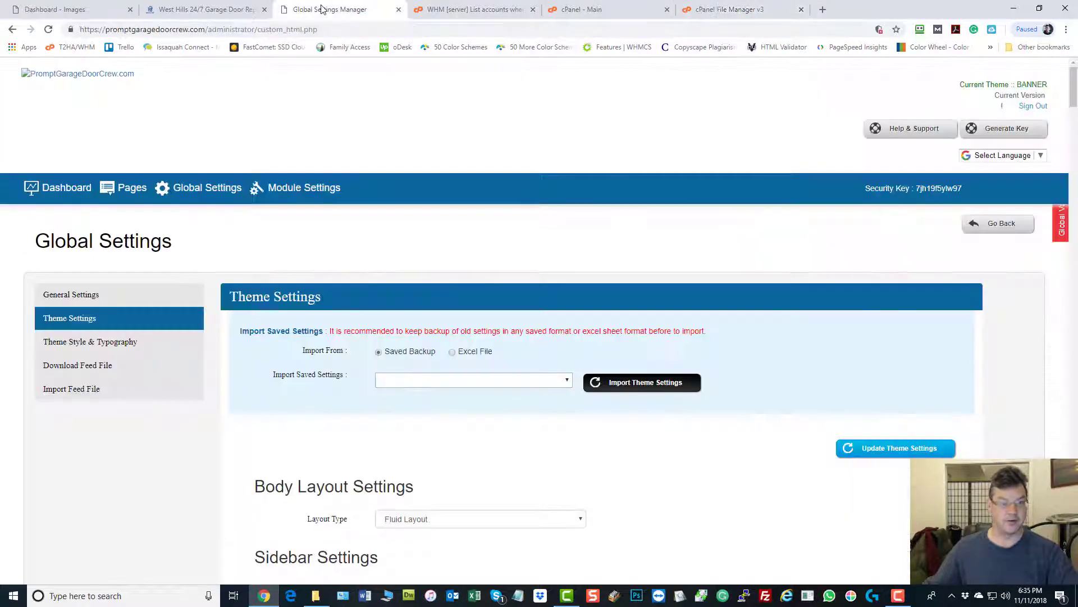
scroll(601, 349, down, 7)
scroll(602, 348, down, 10)
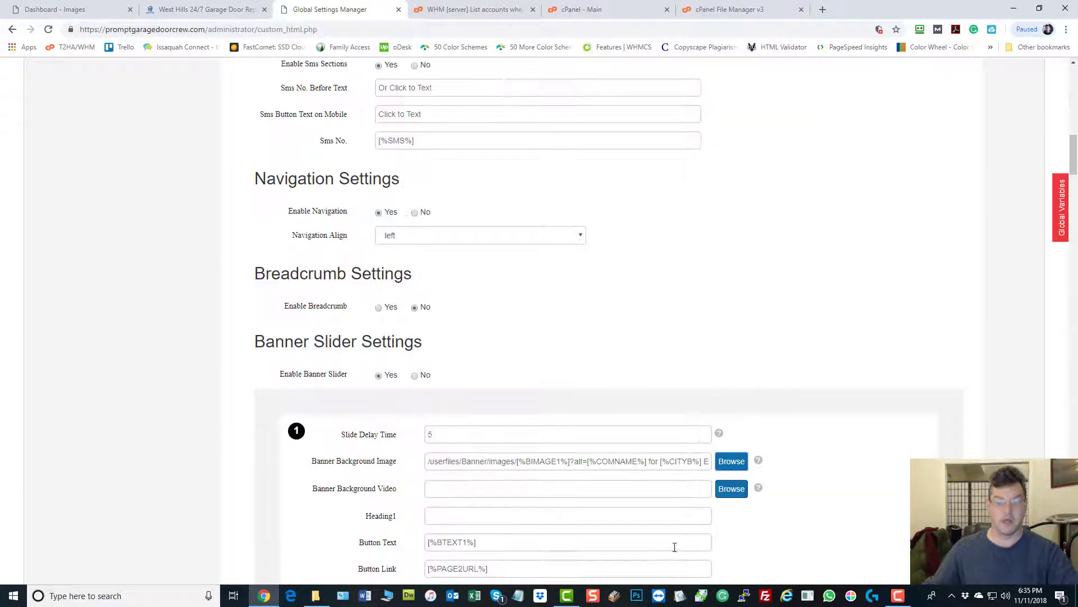
click(724, 468)
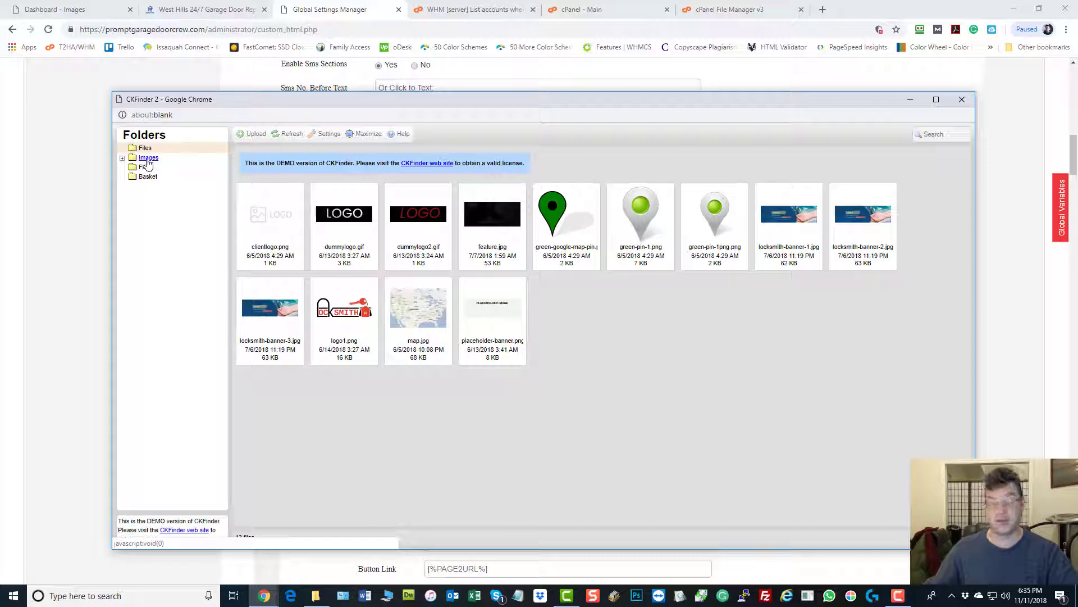
click(147, 159)
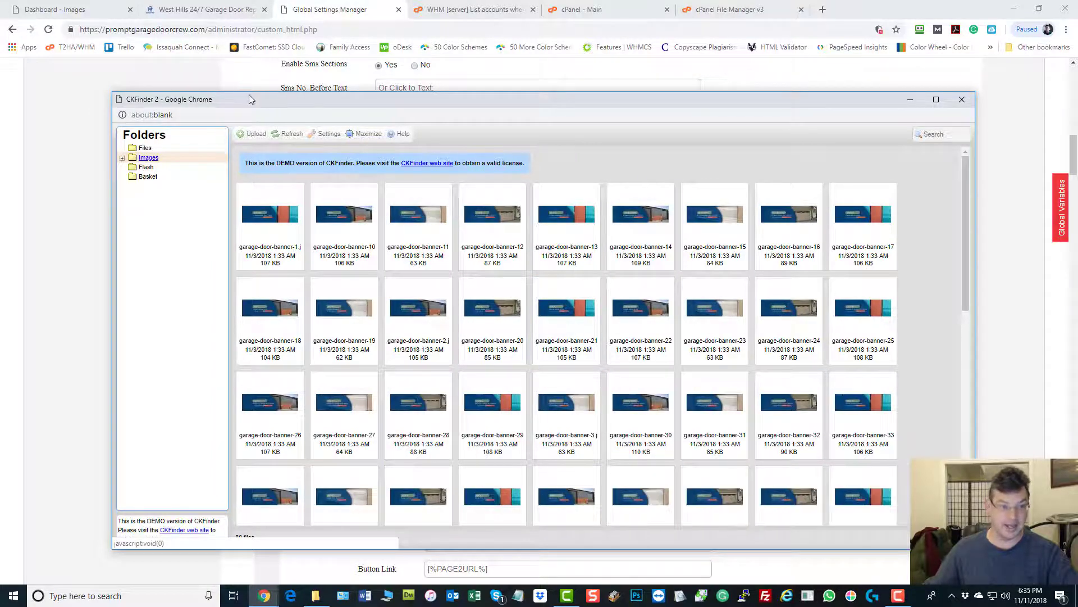
Move the CKFinder window aside and review the same images folder's files and path in the cPanel File Manager.
drag(247, 98, 863, 191)
click(696, 14)
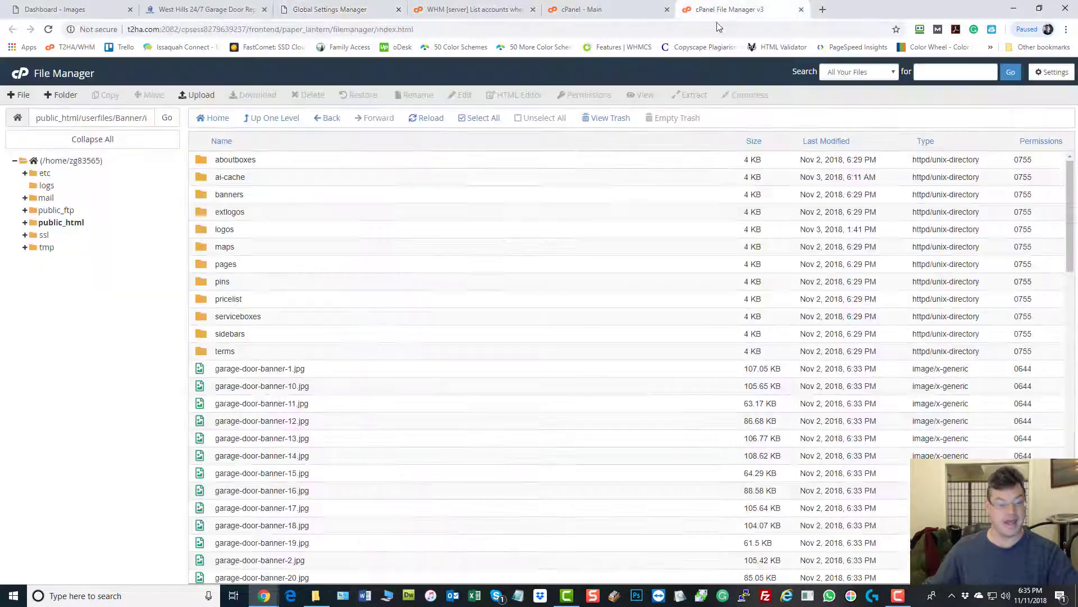
scroll(255, 385, down, 8)
scroll(261, 389, up, 10)
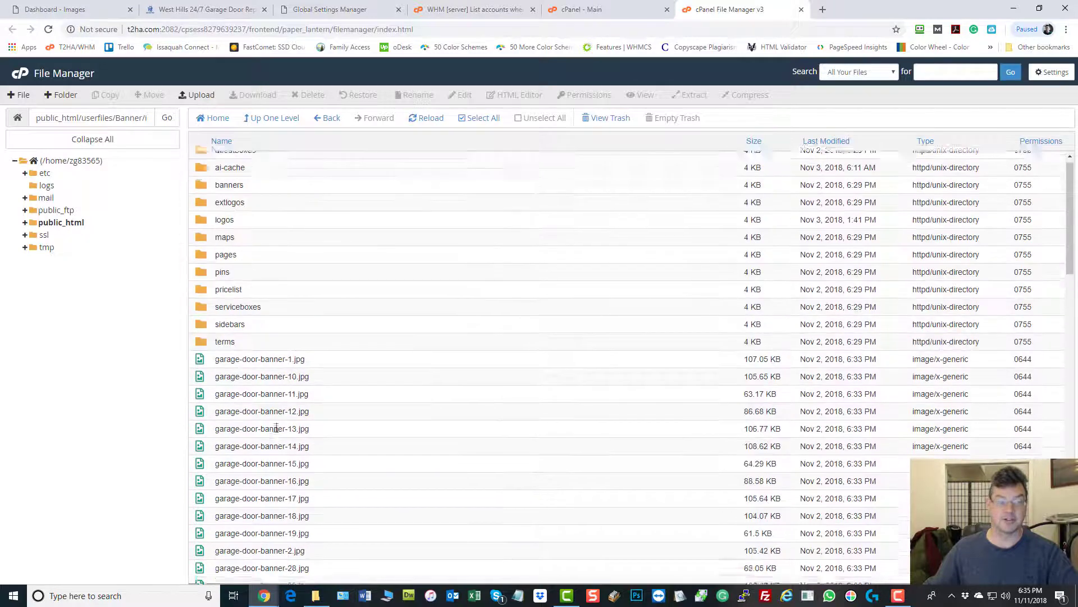
drag(137, 118, 197, 117)
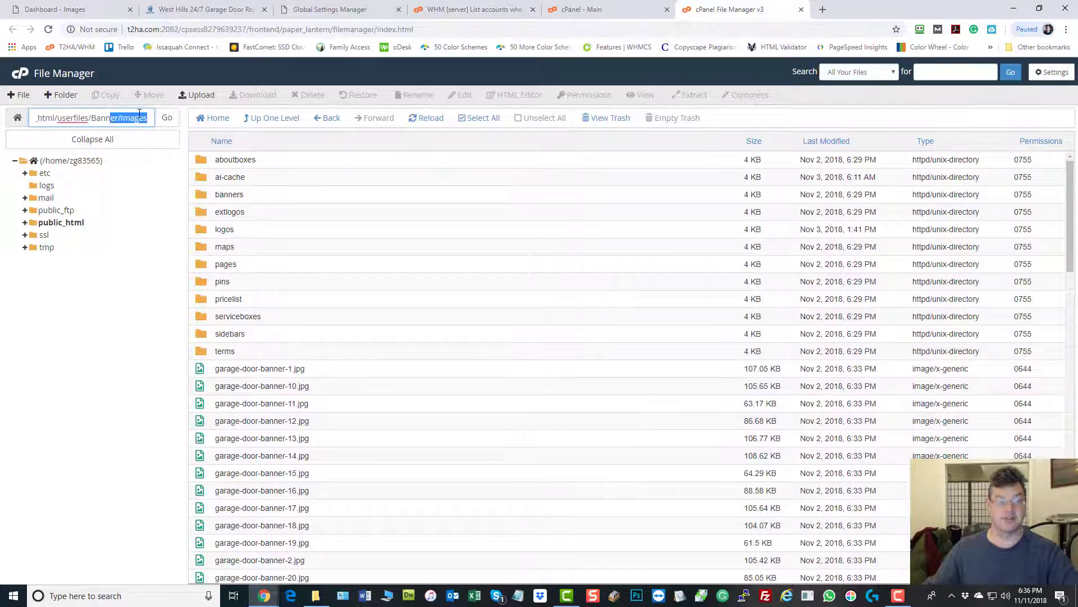
click(157, 358)
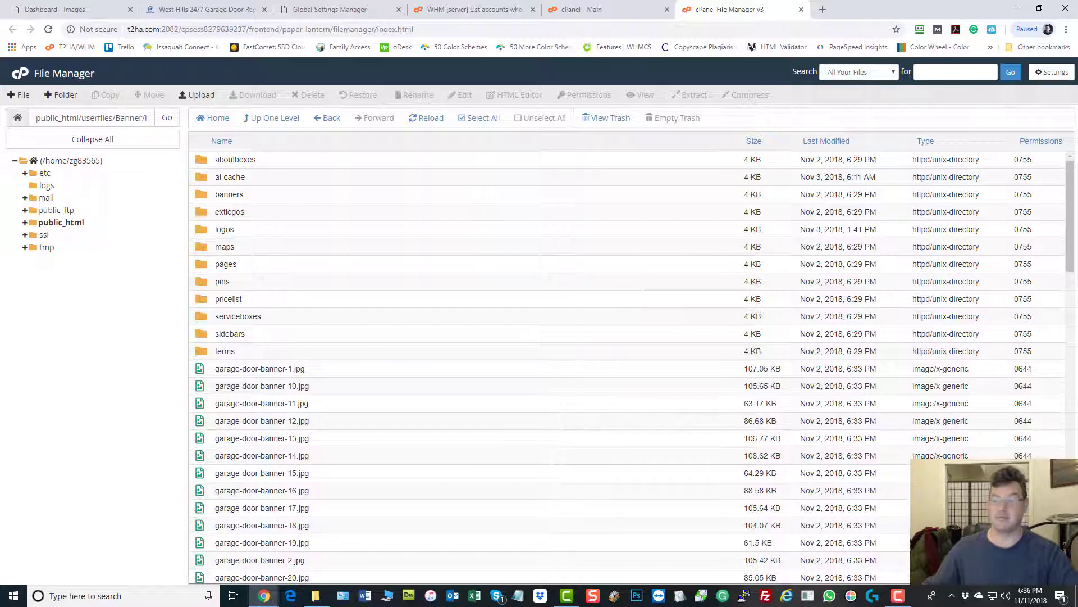
Place the CKFinder window over the File Manager, expand its Images folder and look through the banner files.
drag(1077, 202, 442, 61)
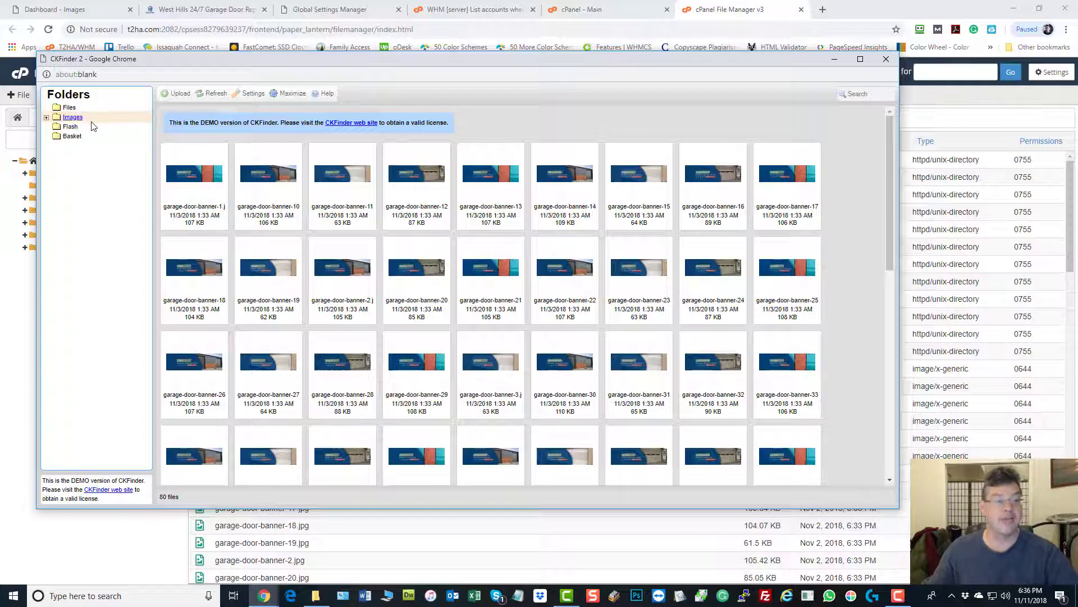
click(47, 118)
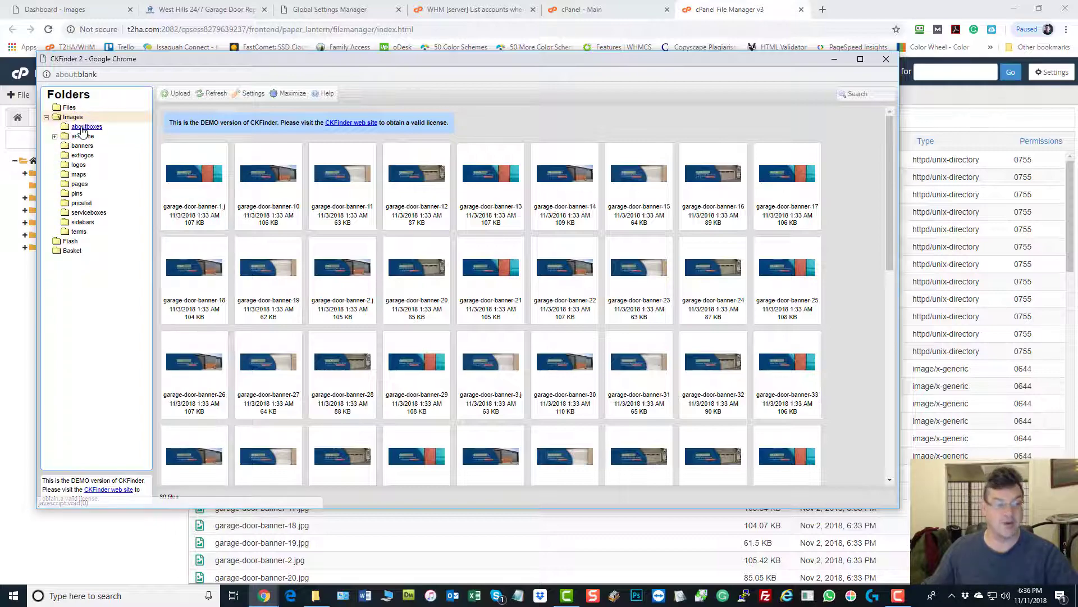
scroll(529, 356, down, 2)
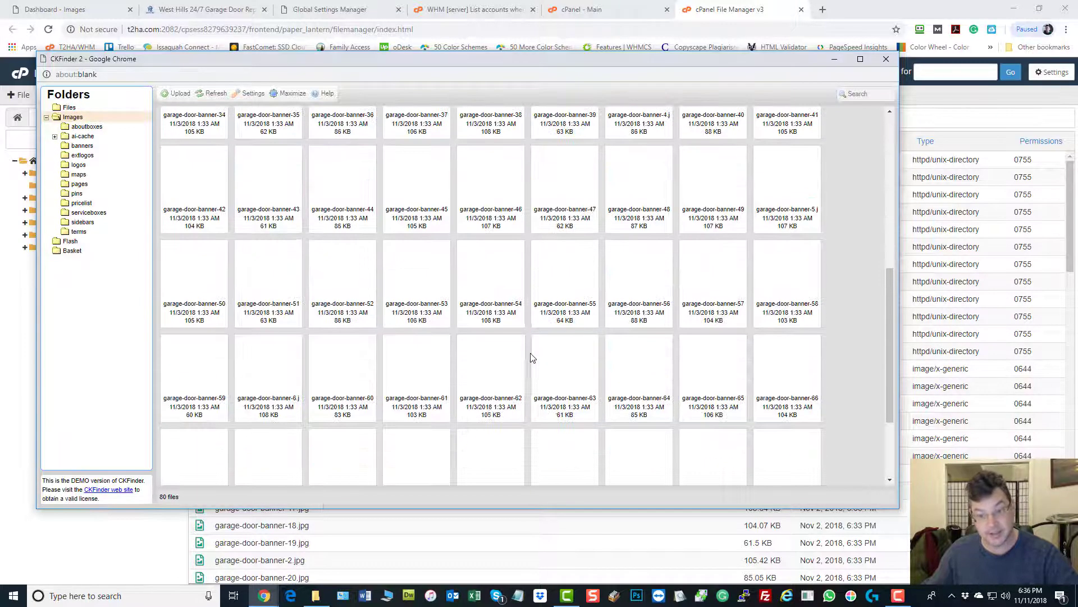
scroll(530, 357, up, 2)
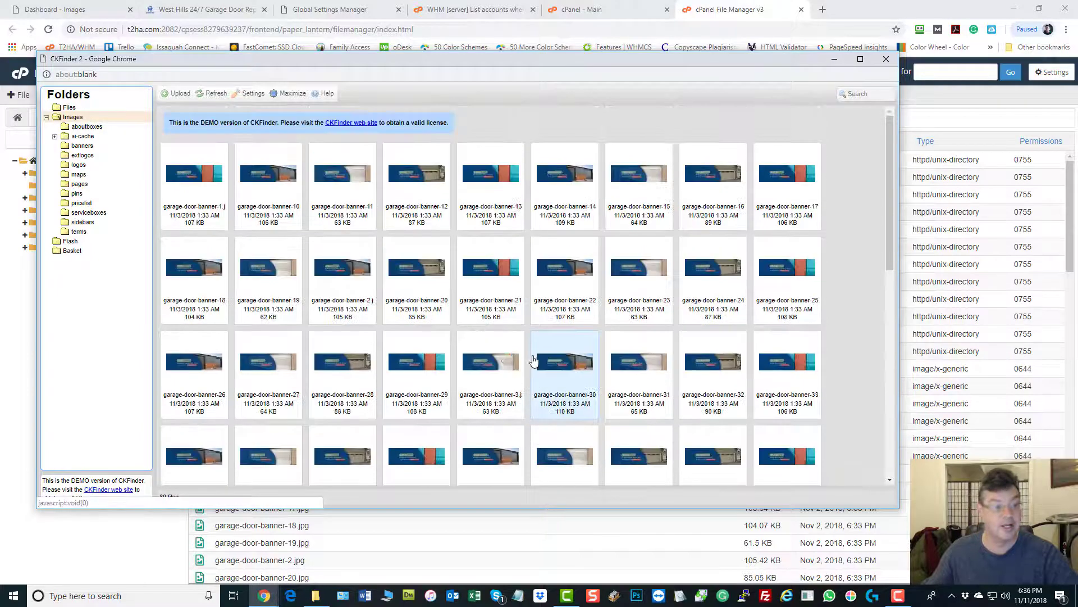
Open the sidebars folder in CKFinder, tile its window beside the File Manager and open the matching sidebars folder there.
click(81, 224)
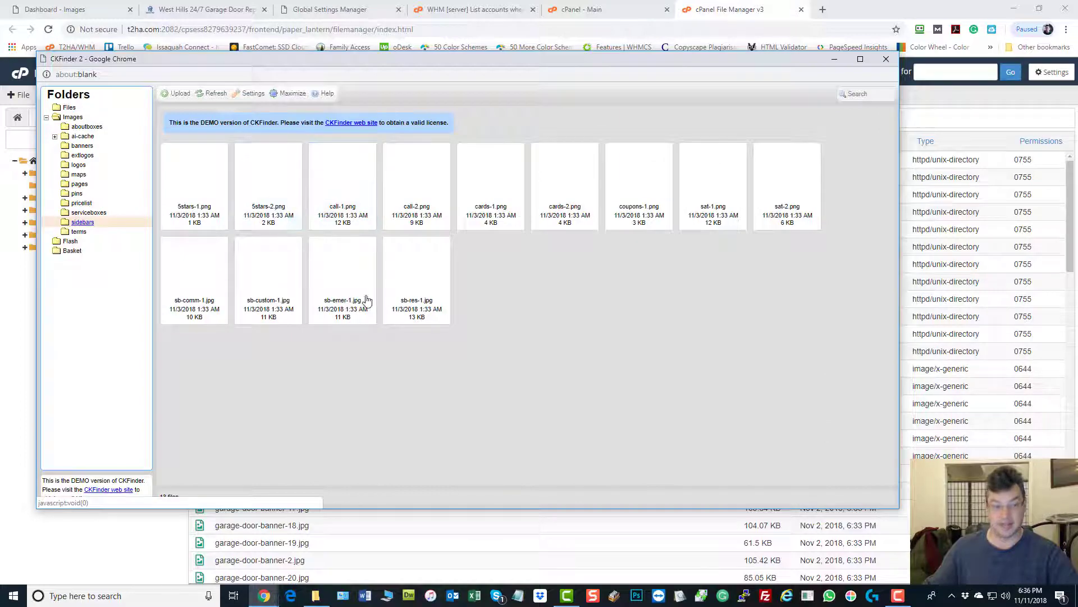
drag(182, 56, 1076, 101)
click(149, 226)
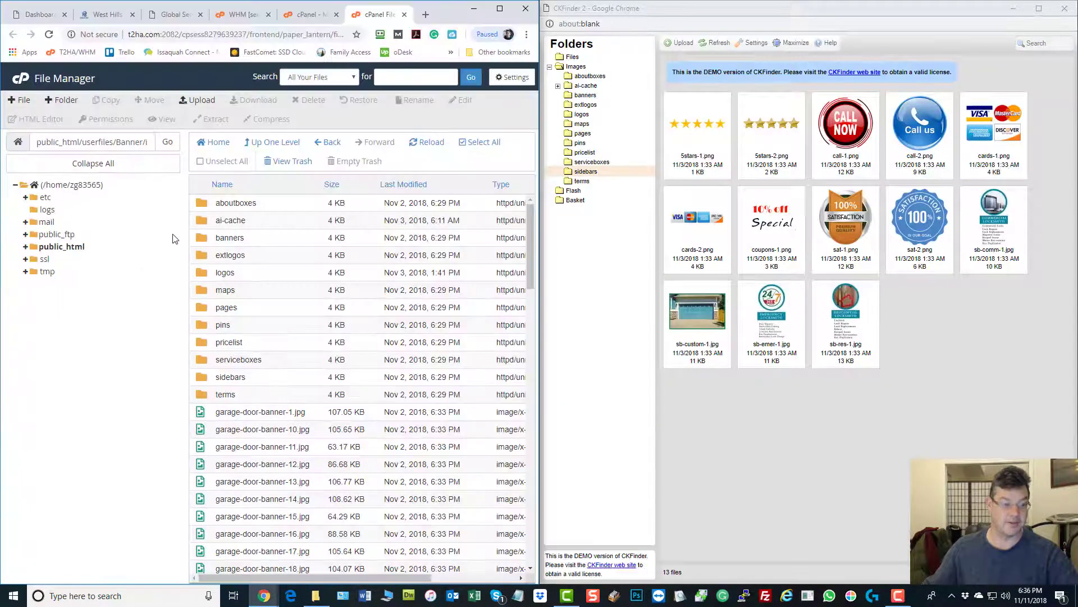
double_click(203, 377)
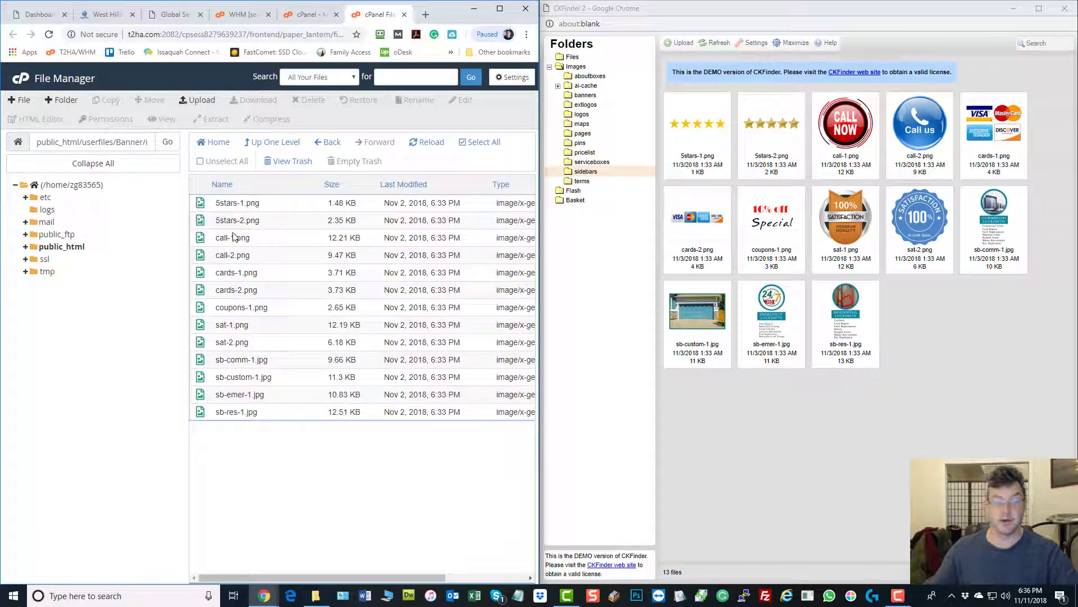
Close CKFinder, maximize the browser window and return to the Varsheet Installer's Images Uploader page.
click(1064, 8)
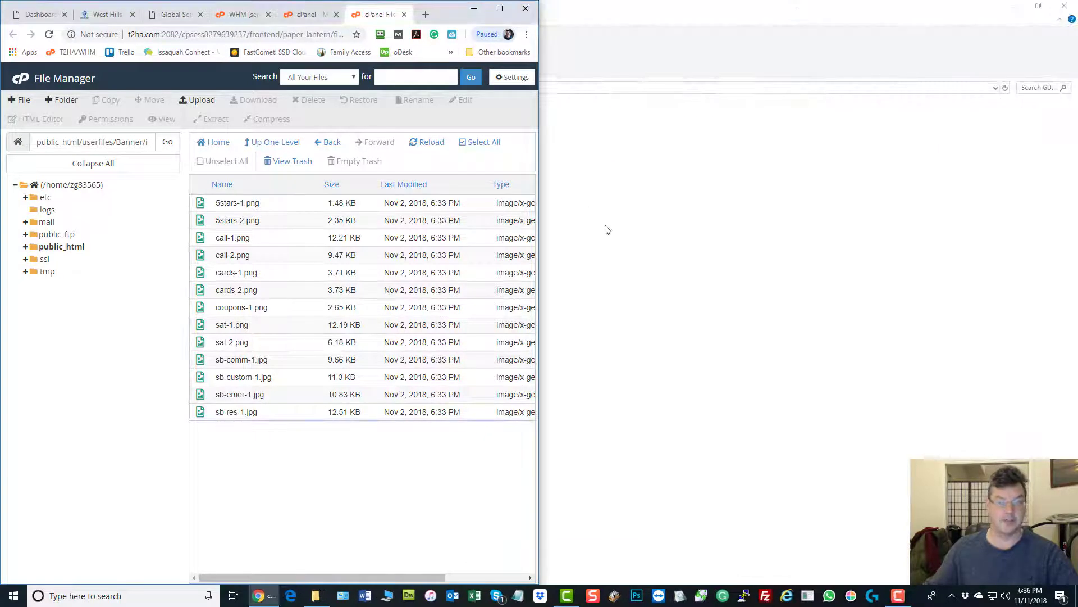
click(498, 8)
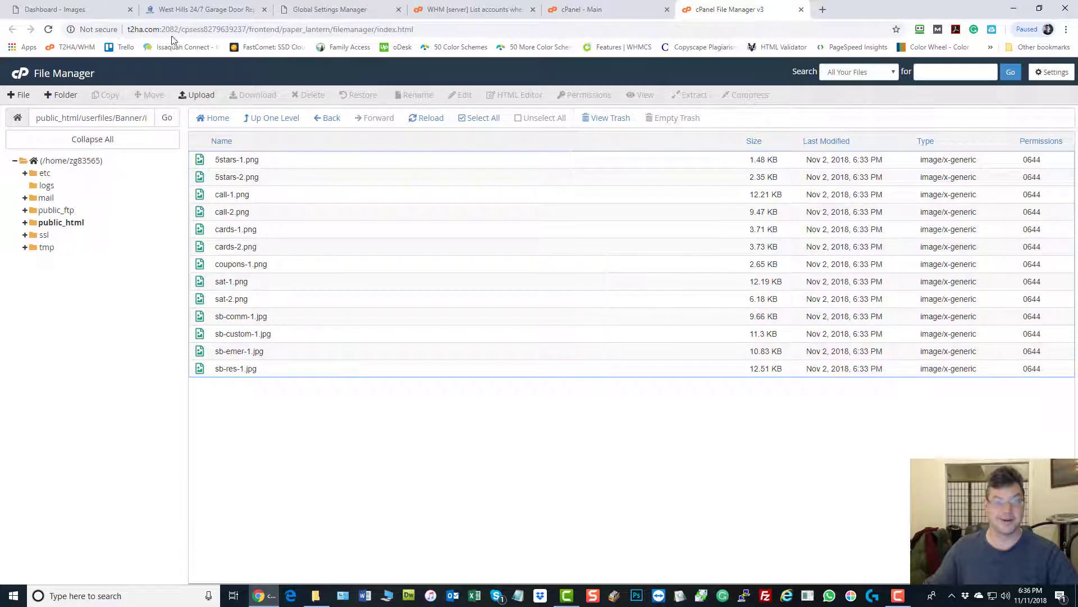
click(189, 8)
click(80, 12)
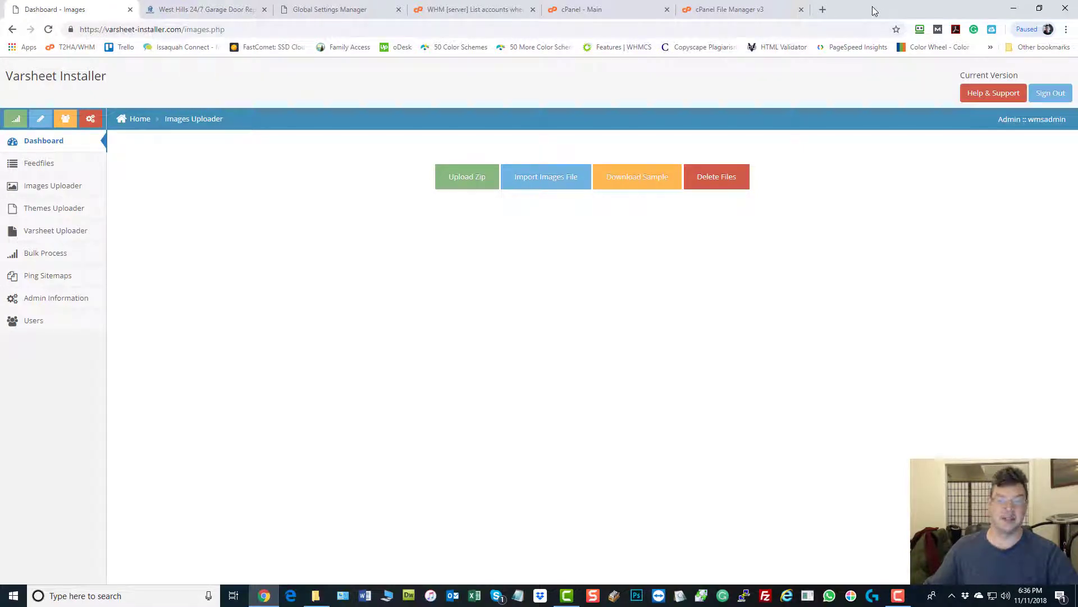
click(49, 186)
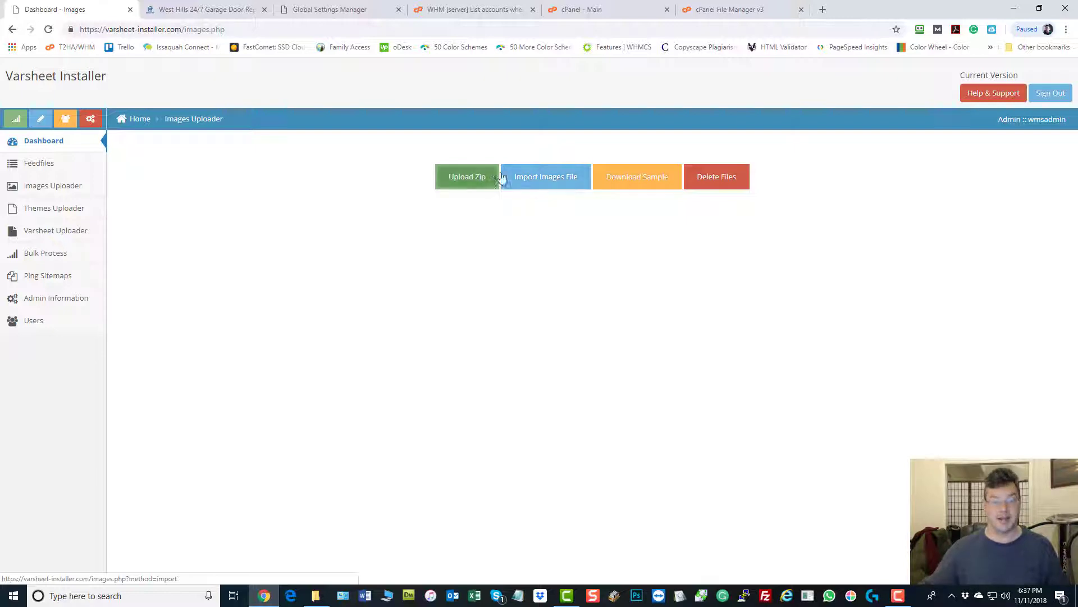
Download the Images Uploader's sample spreadsheet, open it in Excel and enable editing.
click(649, 180)
click(42, 568)
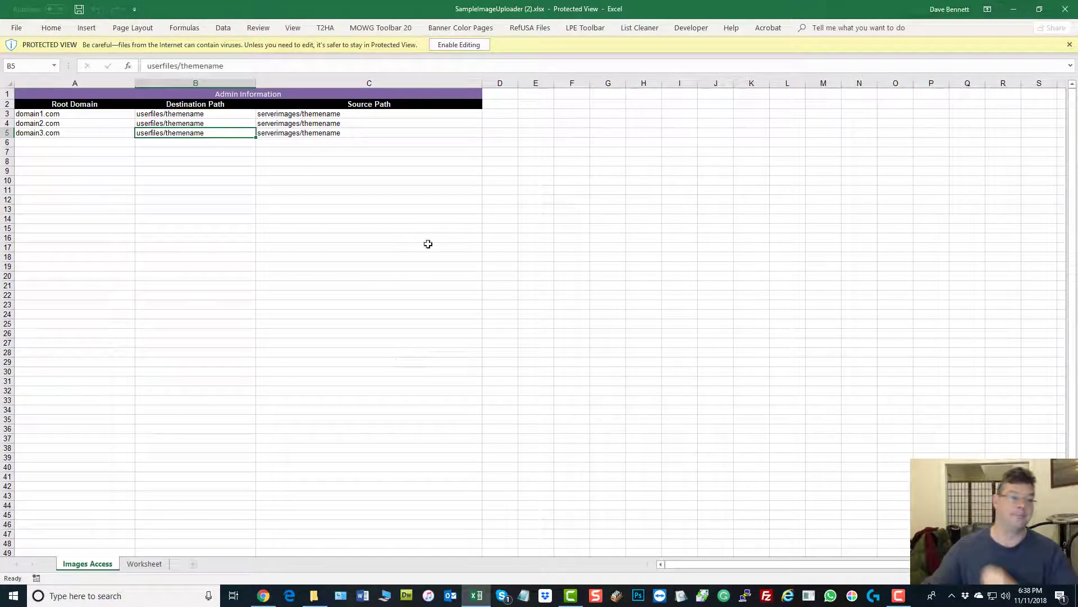
click(447, 46)
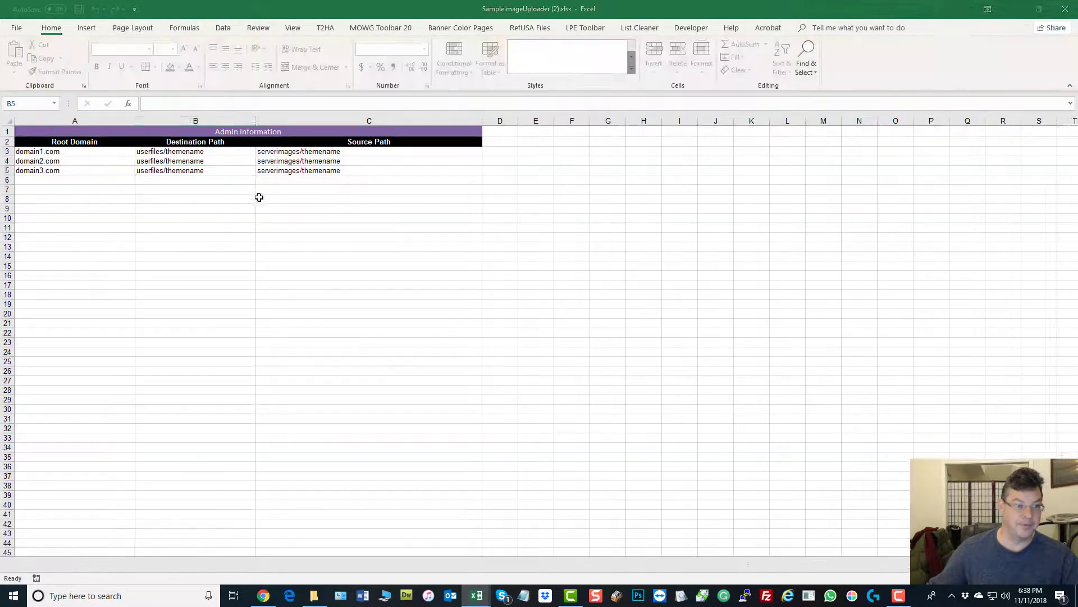
Highlight the Root Domain column and the domain1.com row in the Images Access sheet.
click(56, 122)
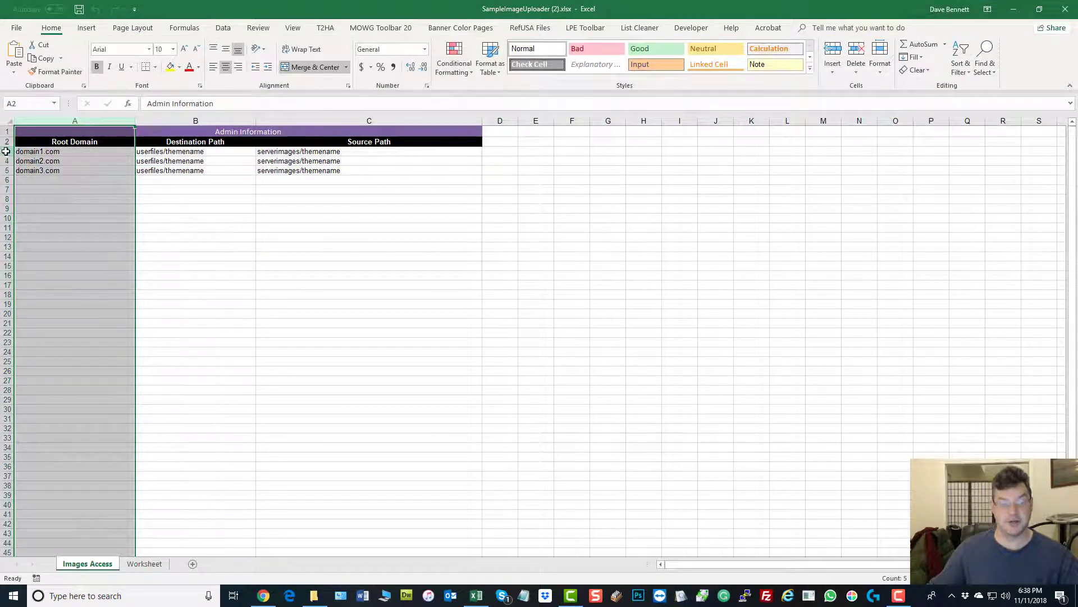
click(6, 151)
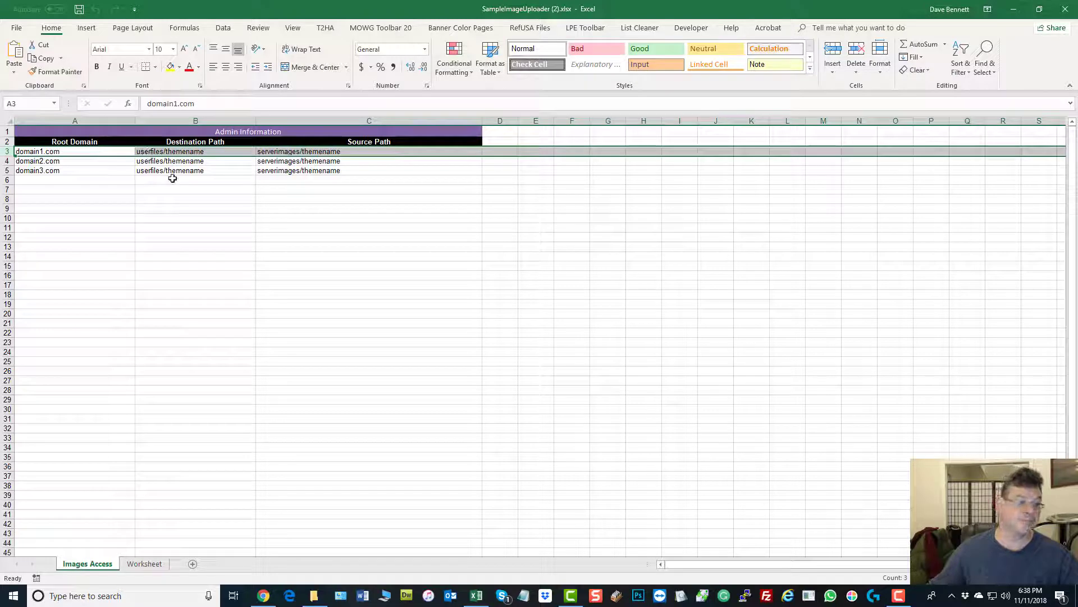
Set the destination path of domain1.com to userfiles/Banner/images.
click(183, 153)
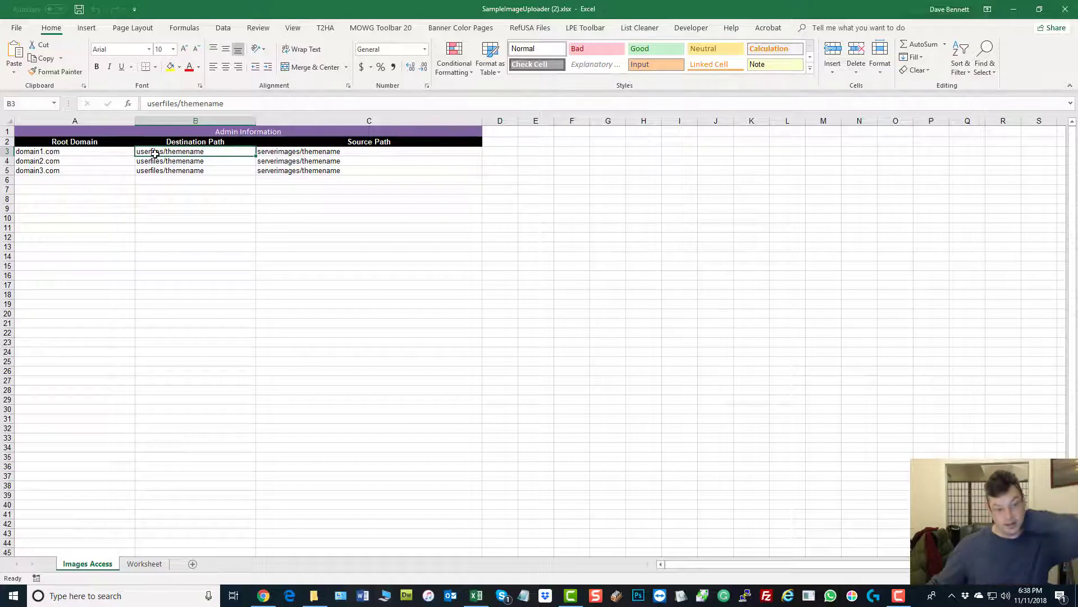
double_click(181, 152)
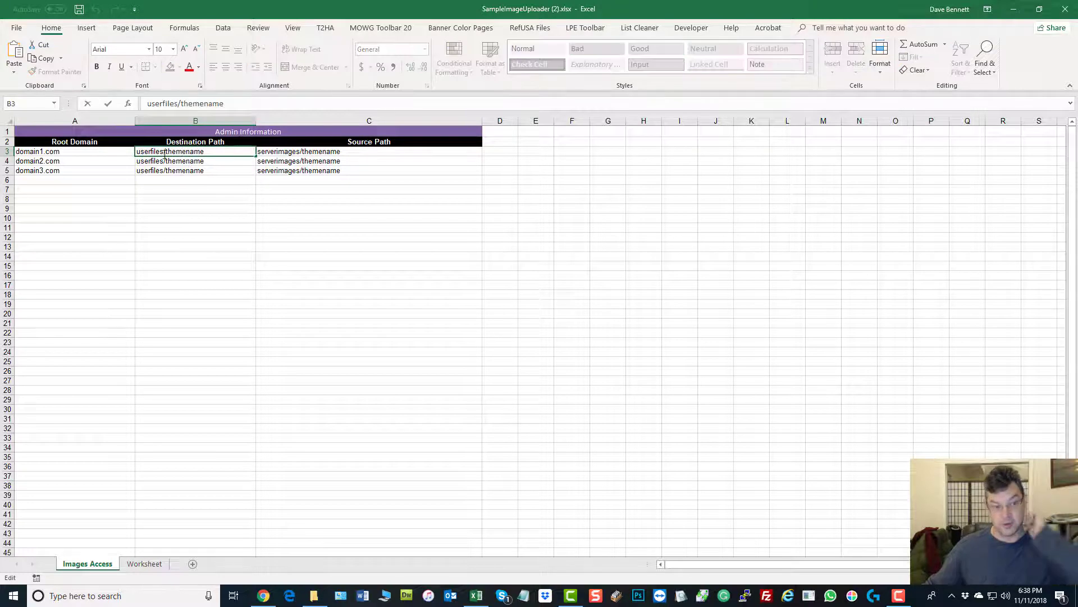
drag(166, 152, 387, 281)
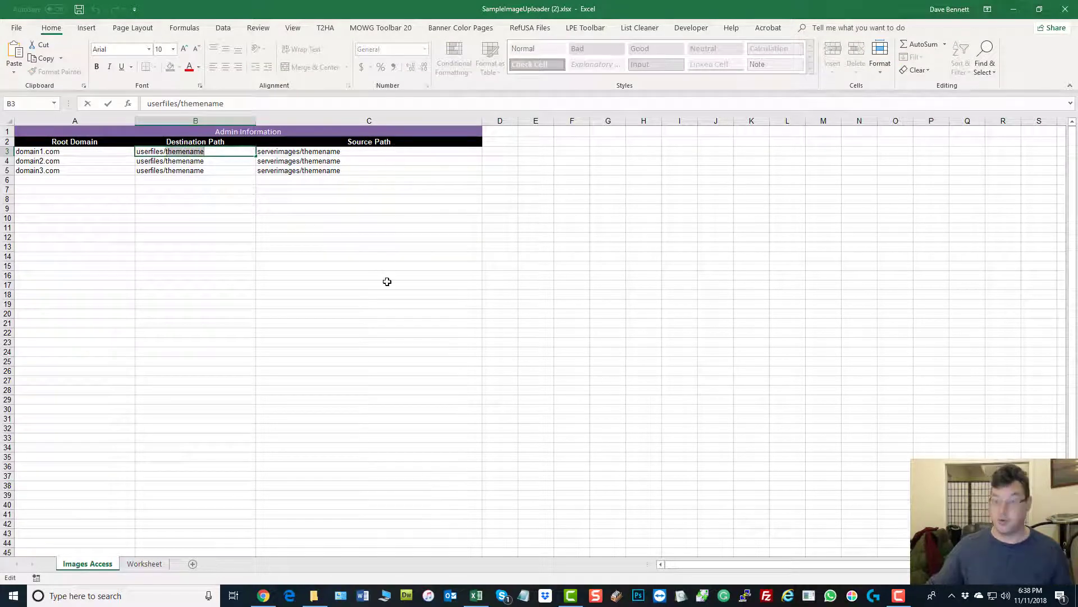
text(images)
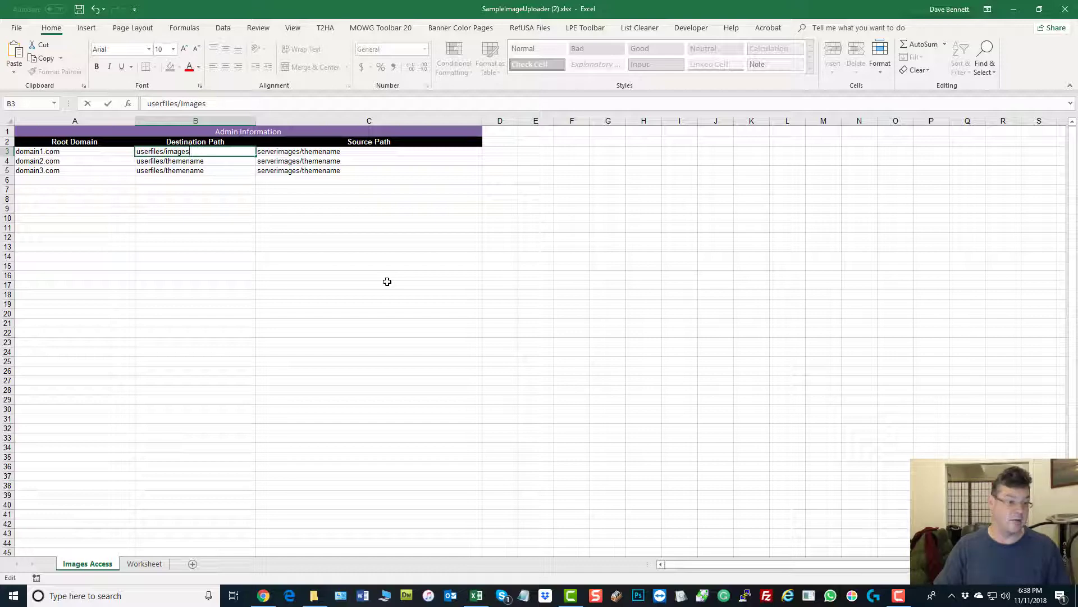
key(BackSpace)
key(BackSpace)
key(BackSpace)
key(BackSpace)
key(BackSpace)
key(BackSpace)
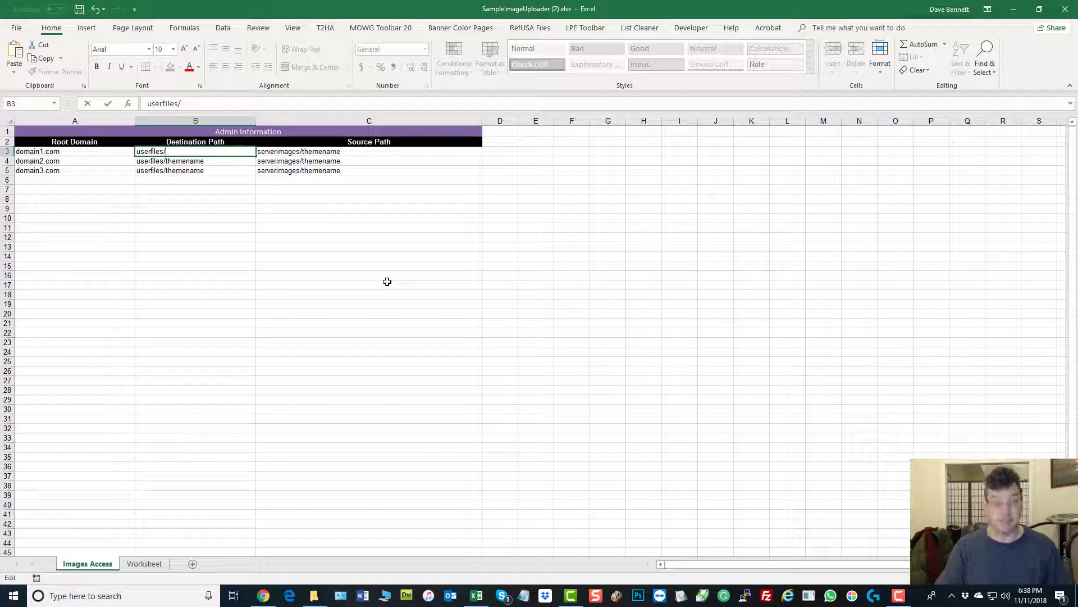
text(Bann)
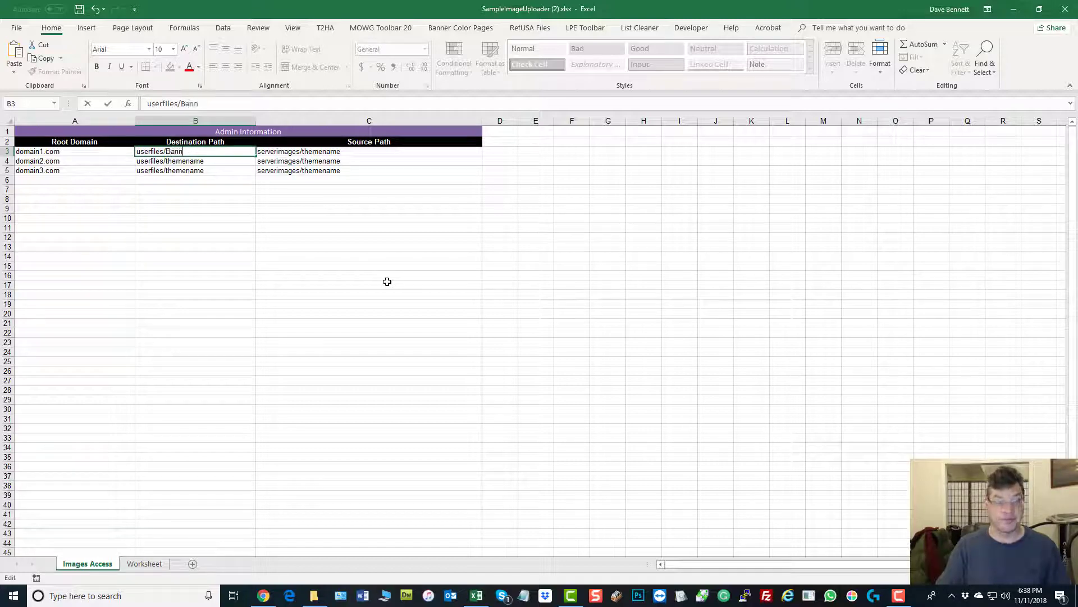
text(er/images)
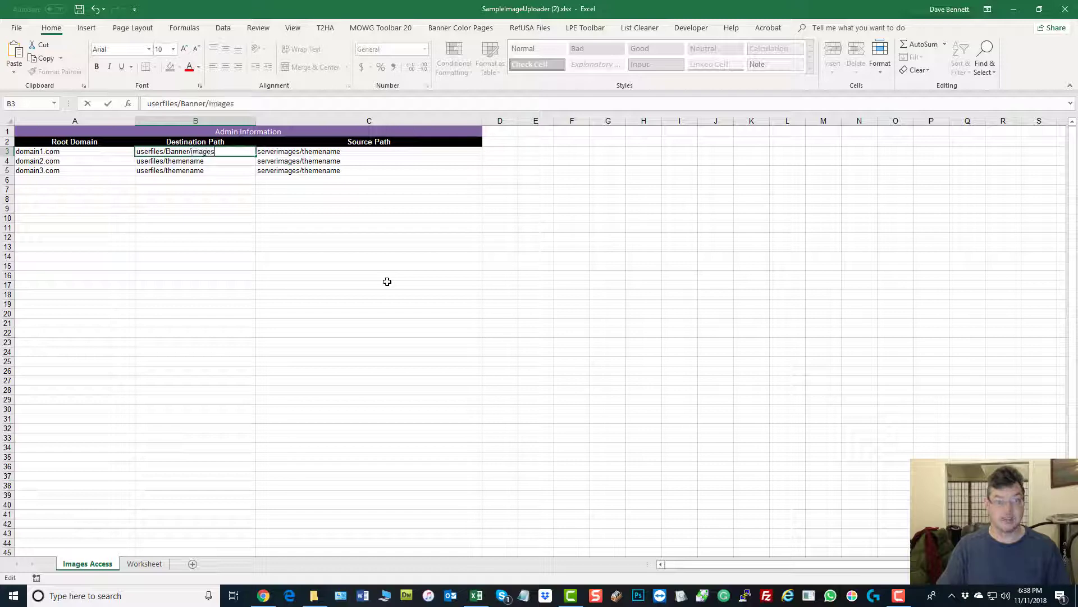
key(Return)
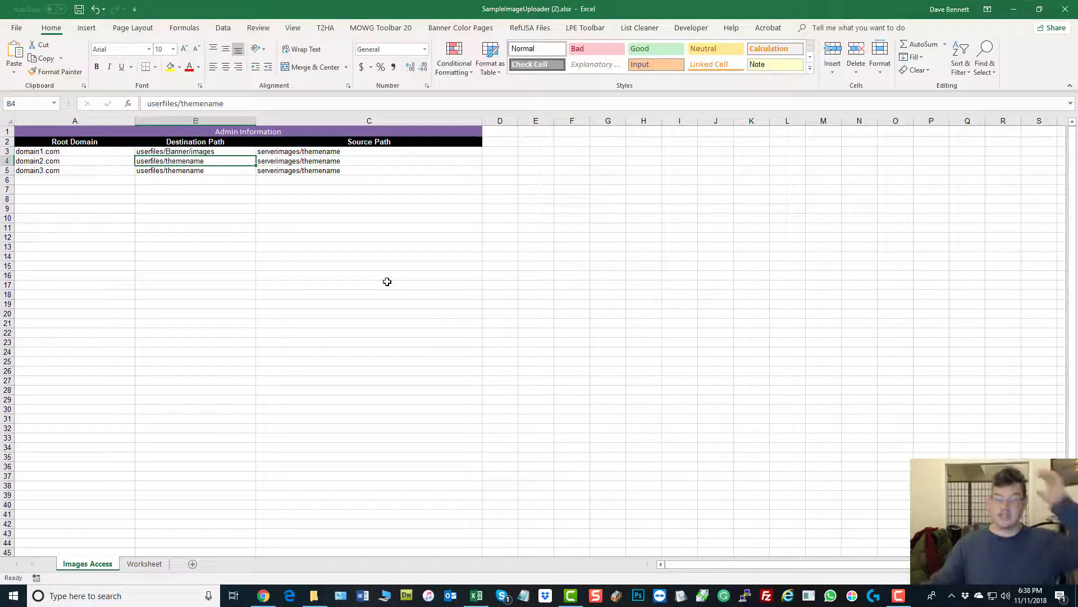
Extend domain1.com's destination path to userfiles/Banner/images/logos and copy it down to the domain2.com and domain3.com rows.
click(215, 150)
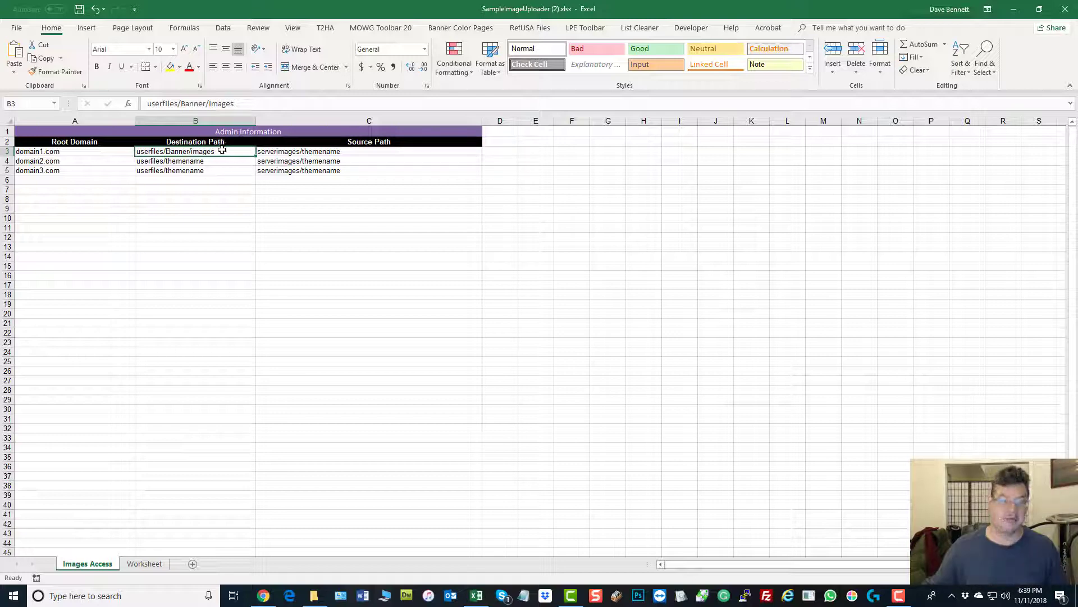
double_click(223, 150)
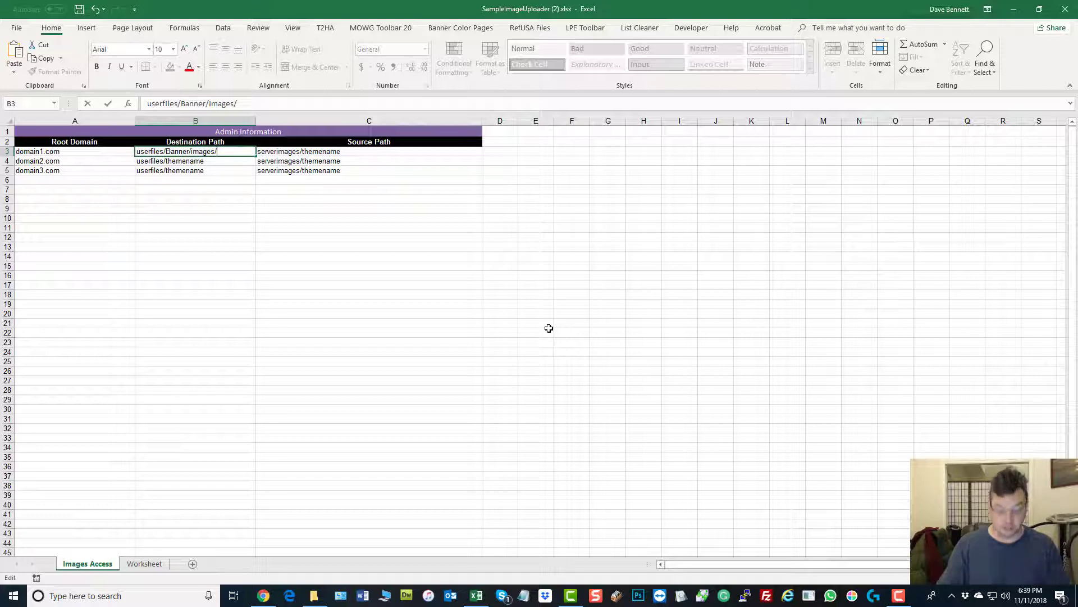
text(ogos)
key(Return)
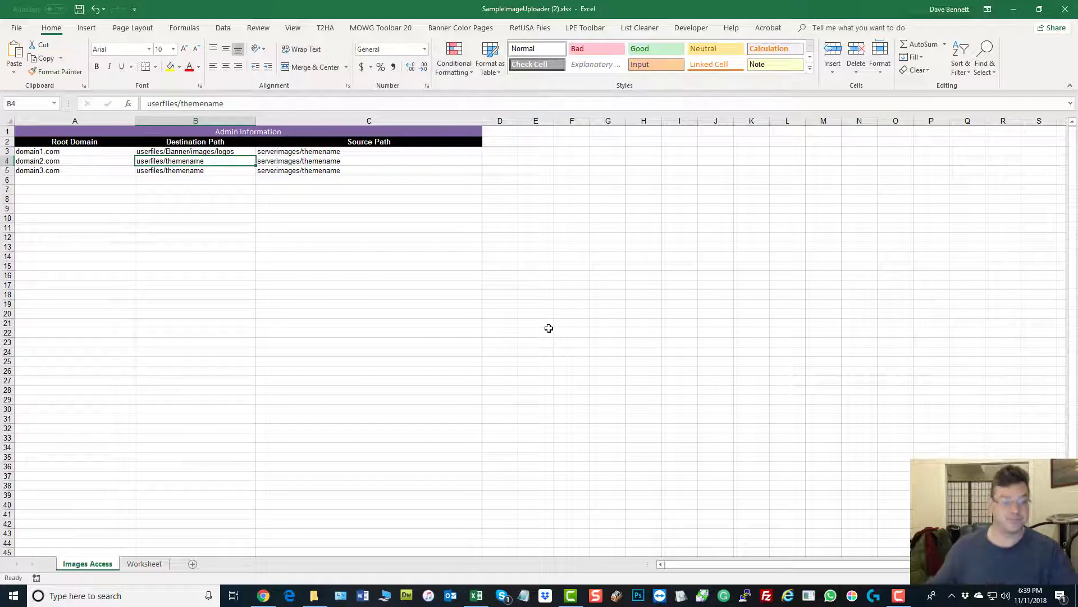
click(246, 153)
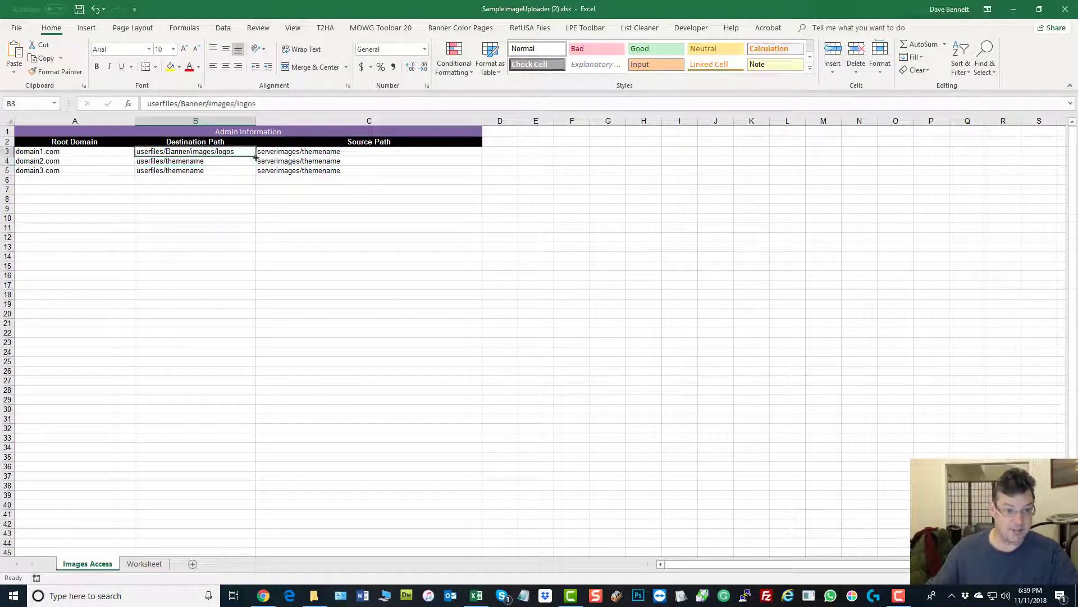
drag(255, 158, 256, 173)
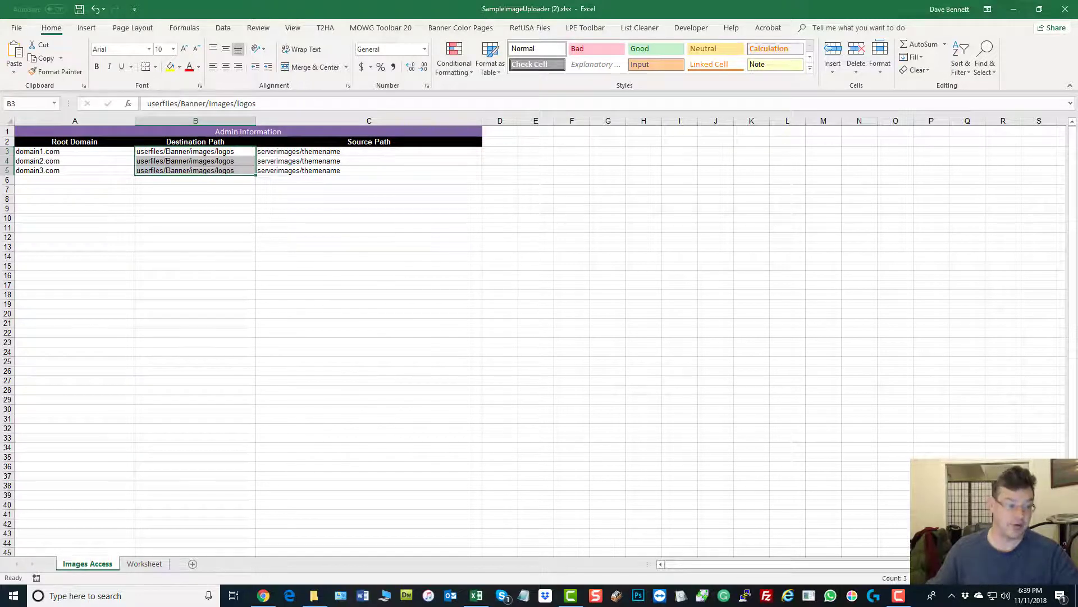
Highlight the domain1.com, domain2.com and domain3.com rows one after another.
click(6, 151)
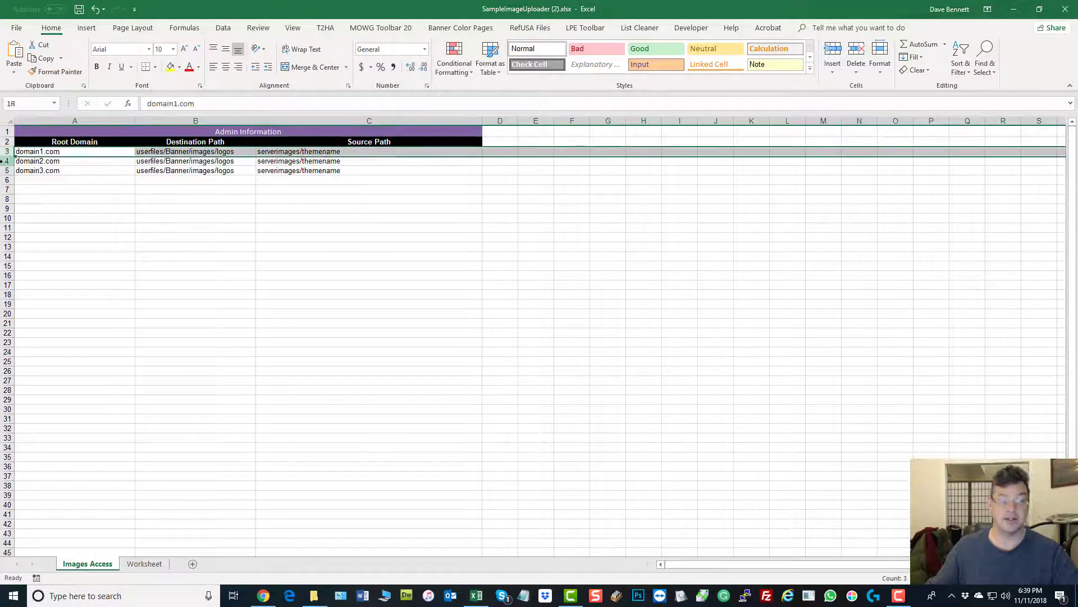
click(5, 161)
click(6, 170)
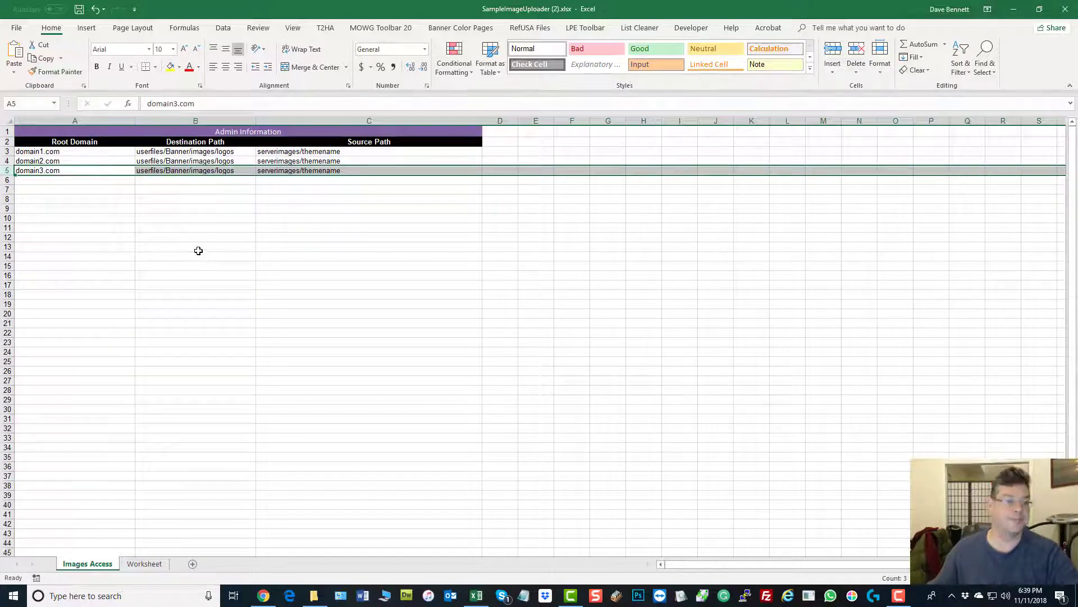
Set the source path of domain1.com to serverimages/1.
click(282, 151)
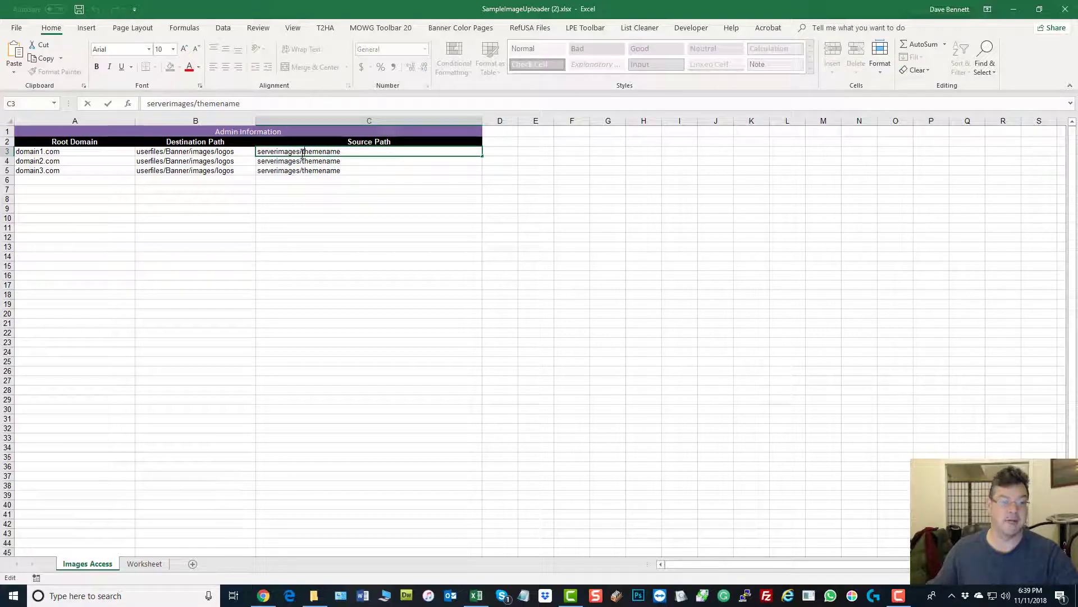
drag(301, 151, 535, 222)
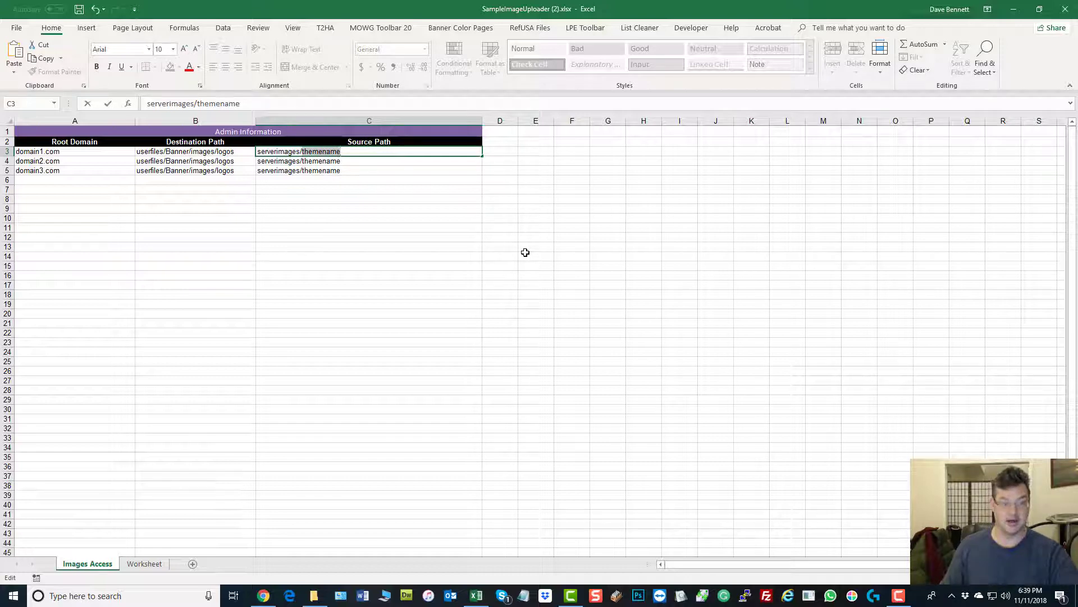
text(Banner)
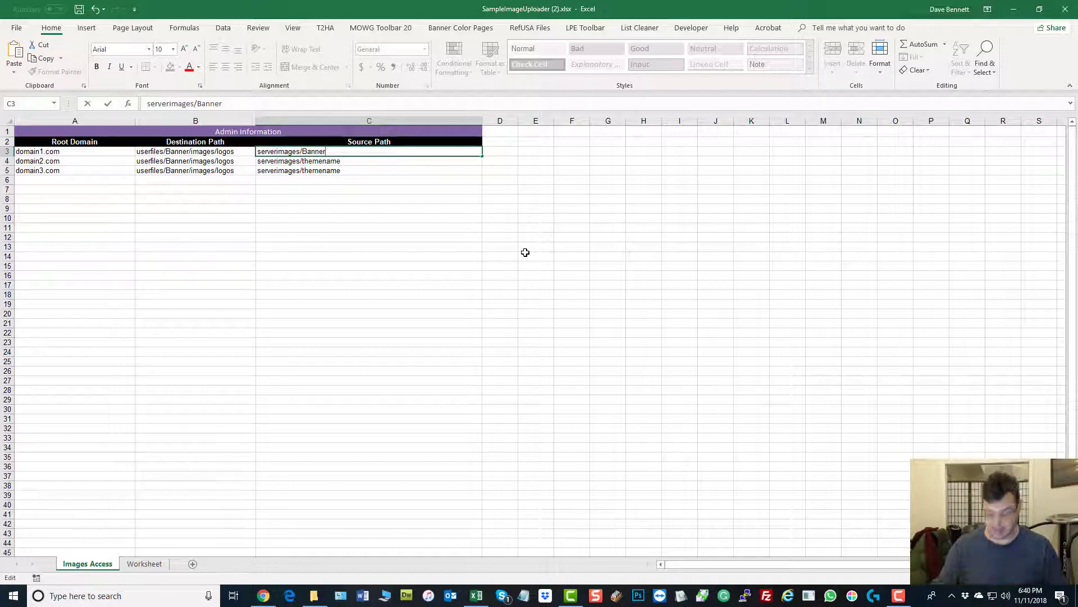
key(BackSpace)
key(BackSpace)
key(BackSpace)
key(BackSpace)
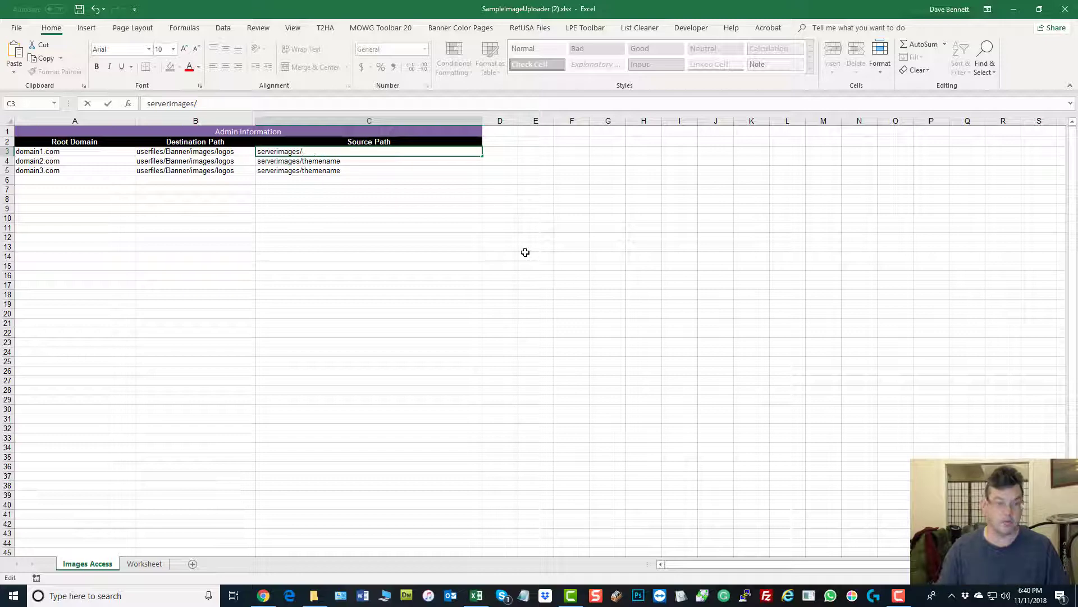
click(538, 246)
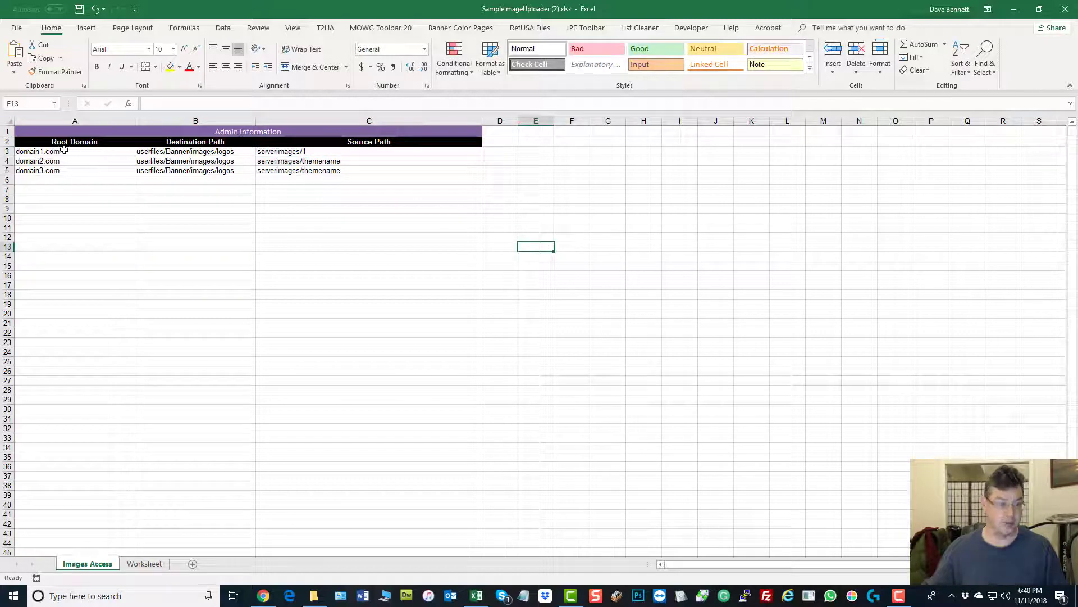
Fill the Source Path column down from C3 to row 23 as a numbered series ending in serverimages/21.
click(316, 152)
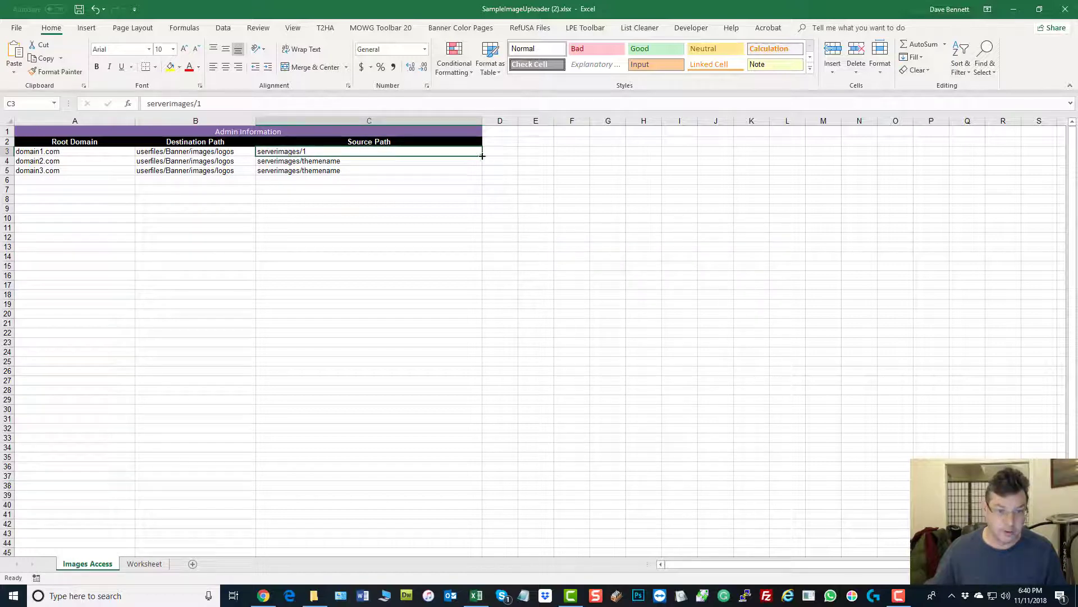
drag(482, 156, 482, 166)
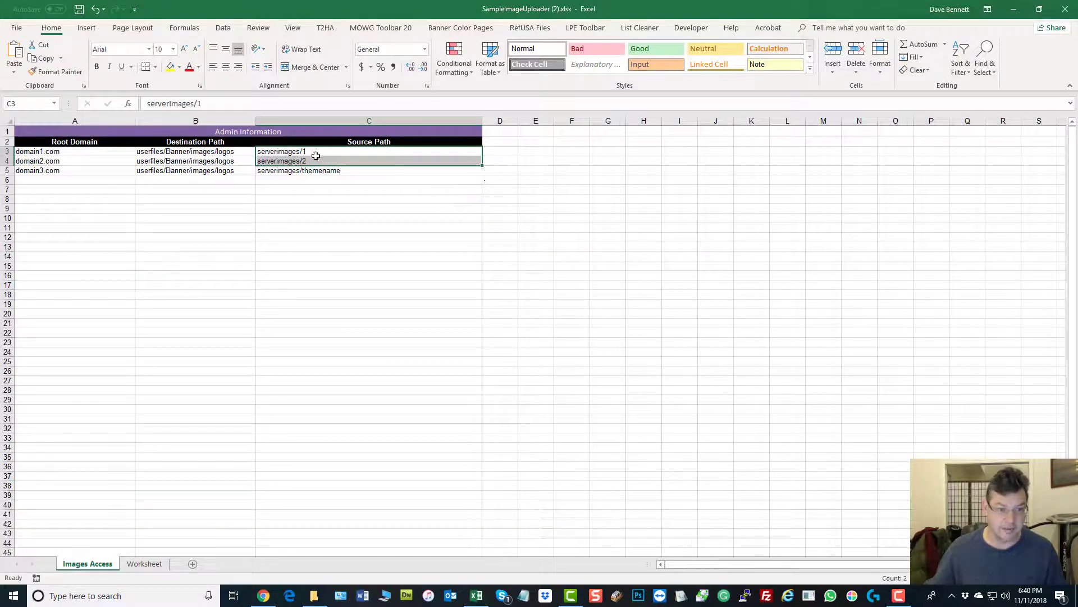
drag(482, 165, 489, 344)
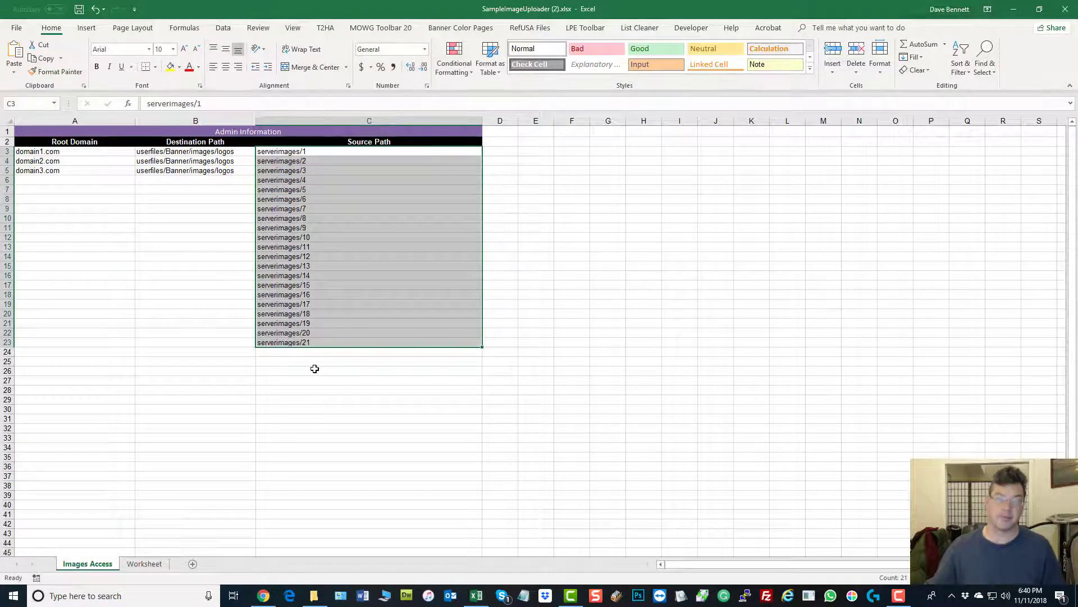
click(159, 234)
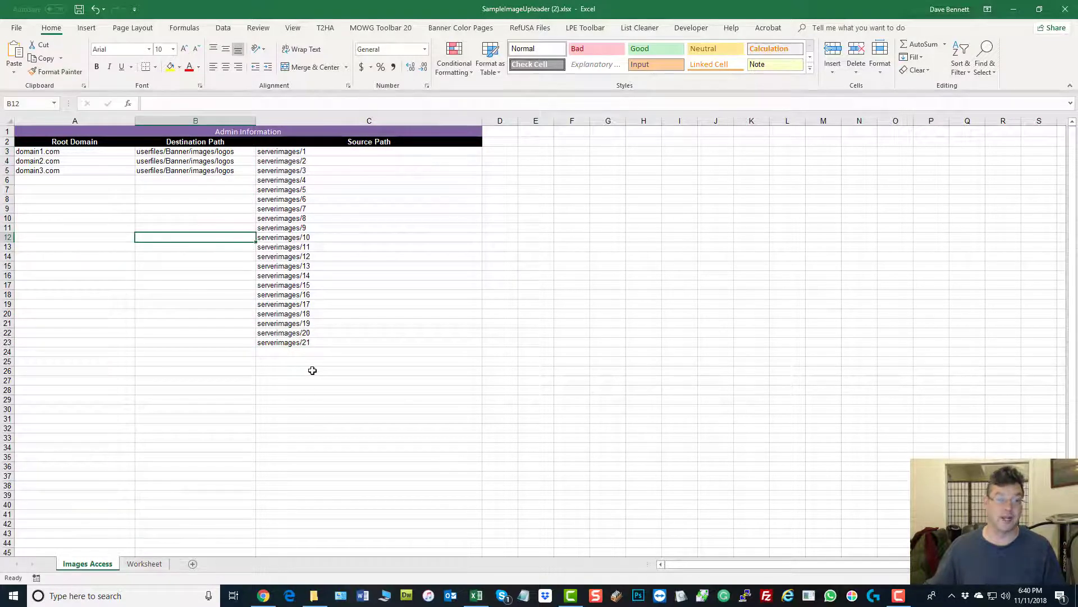
Close the sample image uploader workbook without saving and open the Images Uploader's Delete Files page in Varsheet Installer.
click(1067, 12)
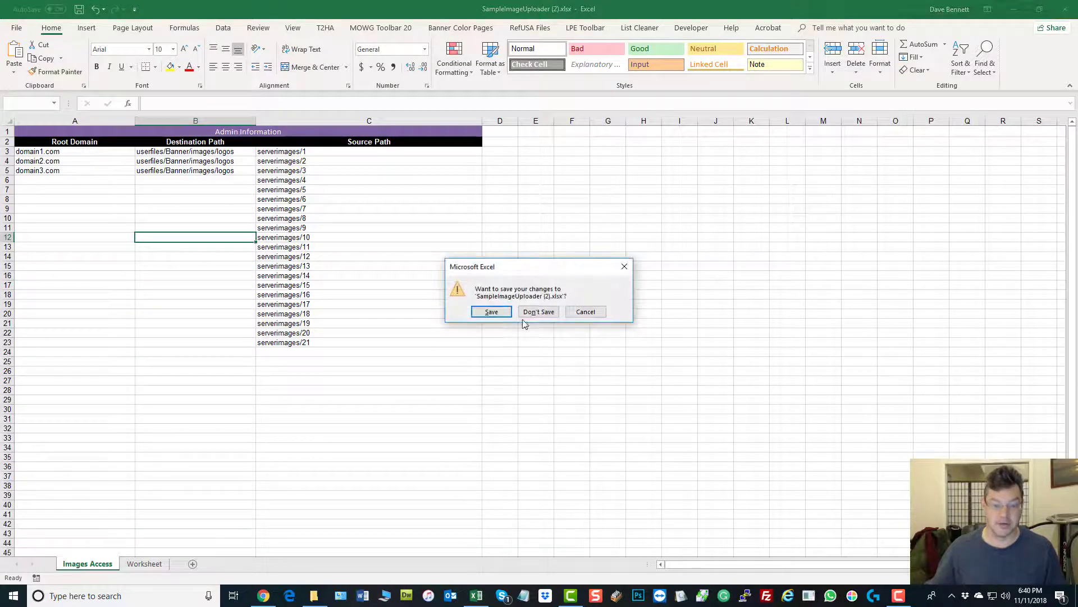
click(538, 312)
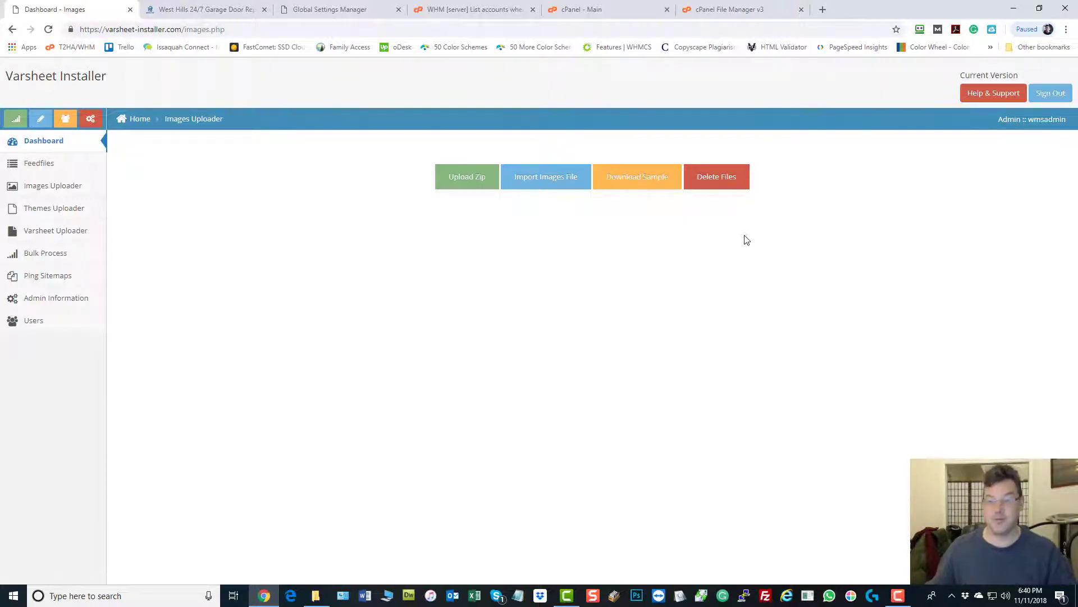
click(720, 188)
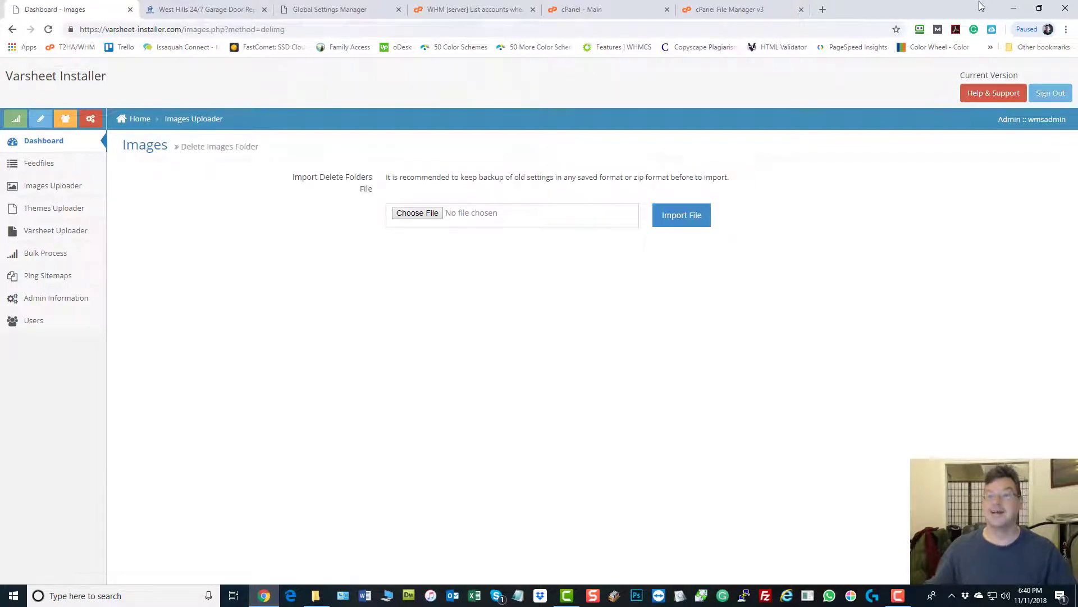
Open MasterFile-DeleteImages.xlsx from the Varsheet-Installer folder, reached through its shortcut in GDR-ACTIVE.
drag(907, 7, 1077, 64)
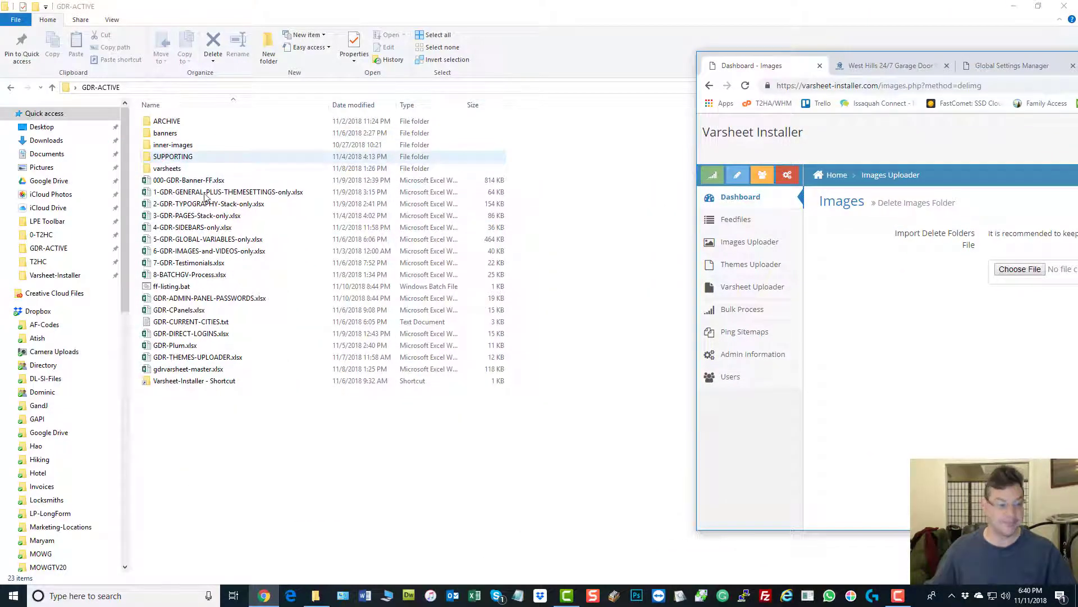
double_click(171, 386)
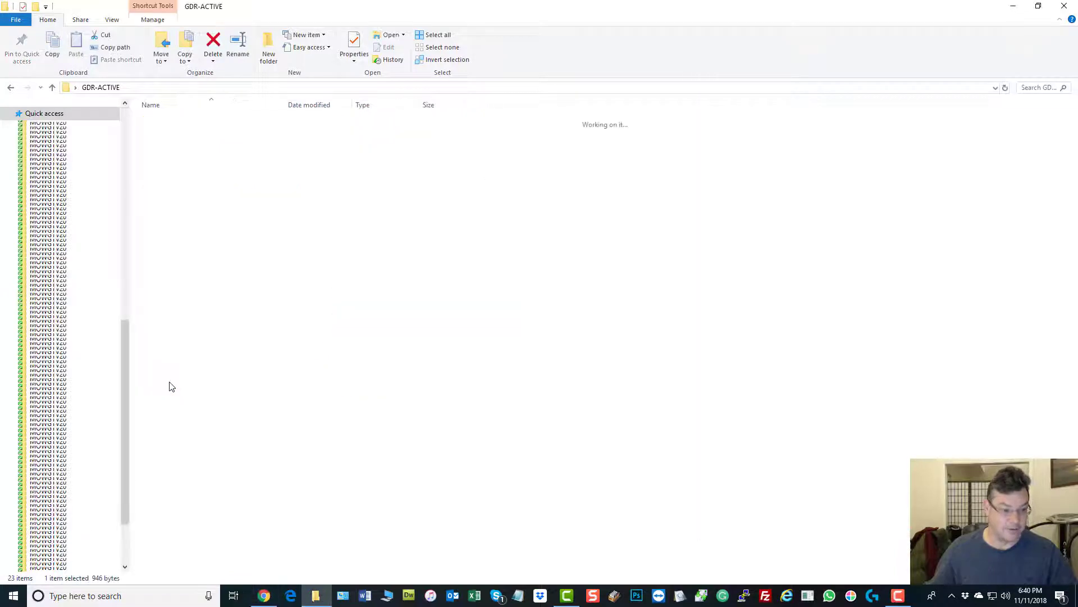
click(191, 184)
double_click(190, 183)
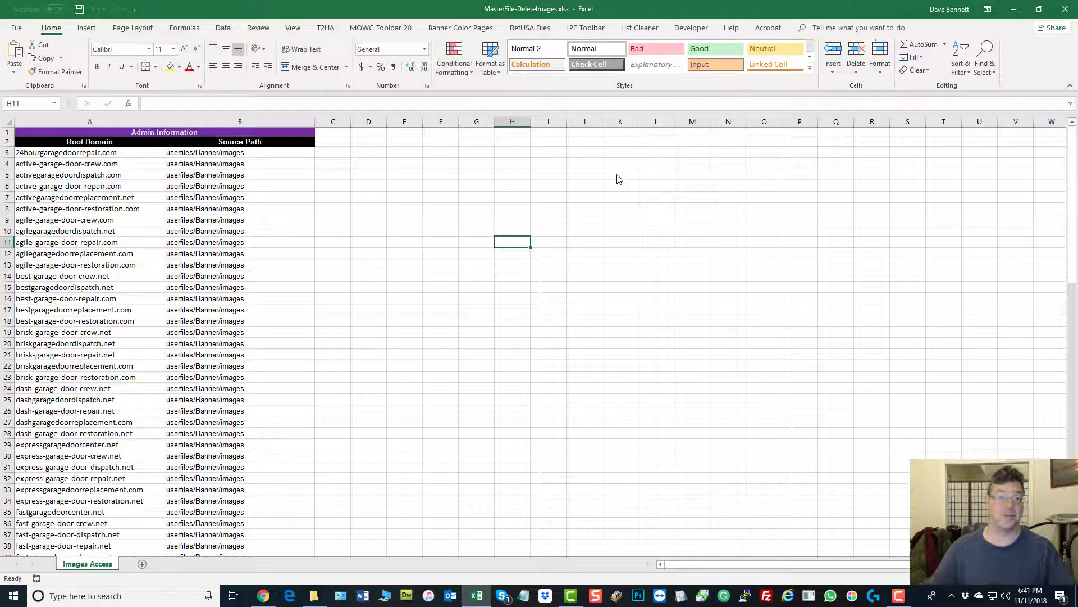
Highlight the Root Domain and Source Path columns and their first entries, 24hourgaragedoorrepair.com and userfiles/Banner/images.
click(392, 172)
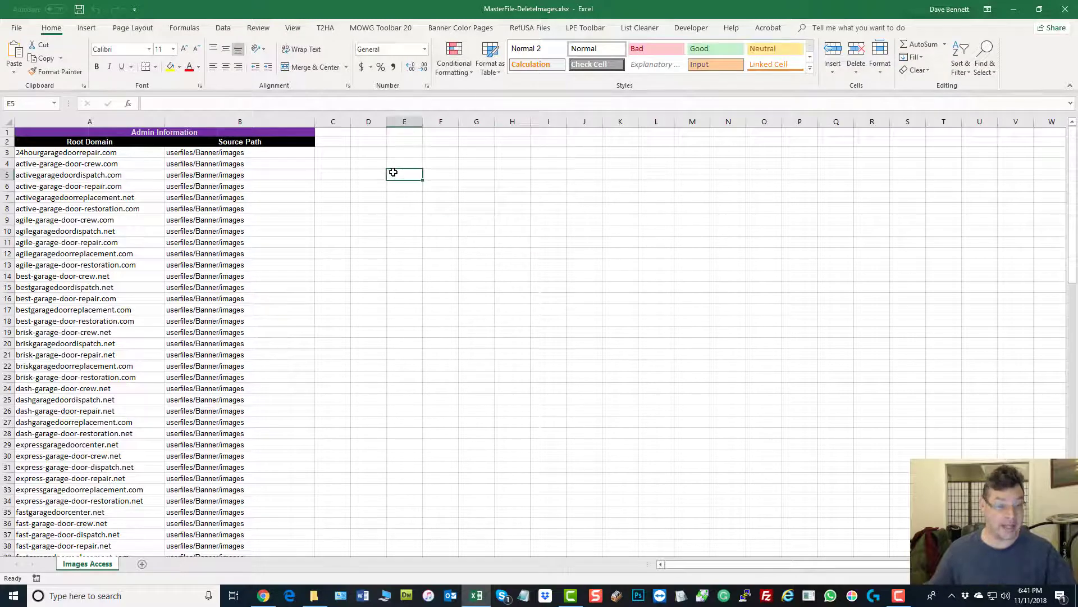
click(67, 124)
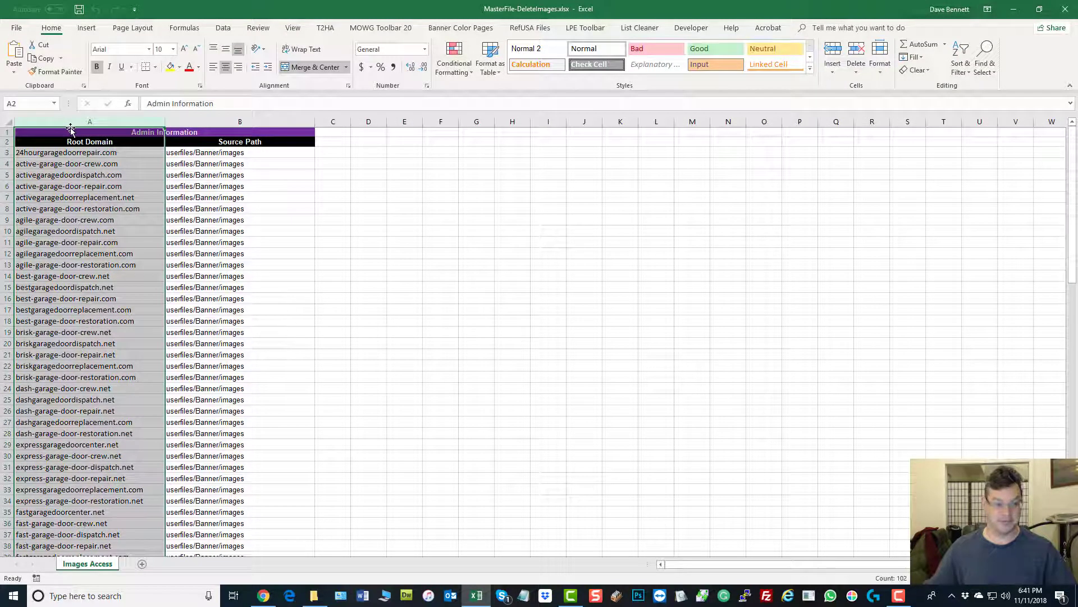
click(241, 121)
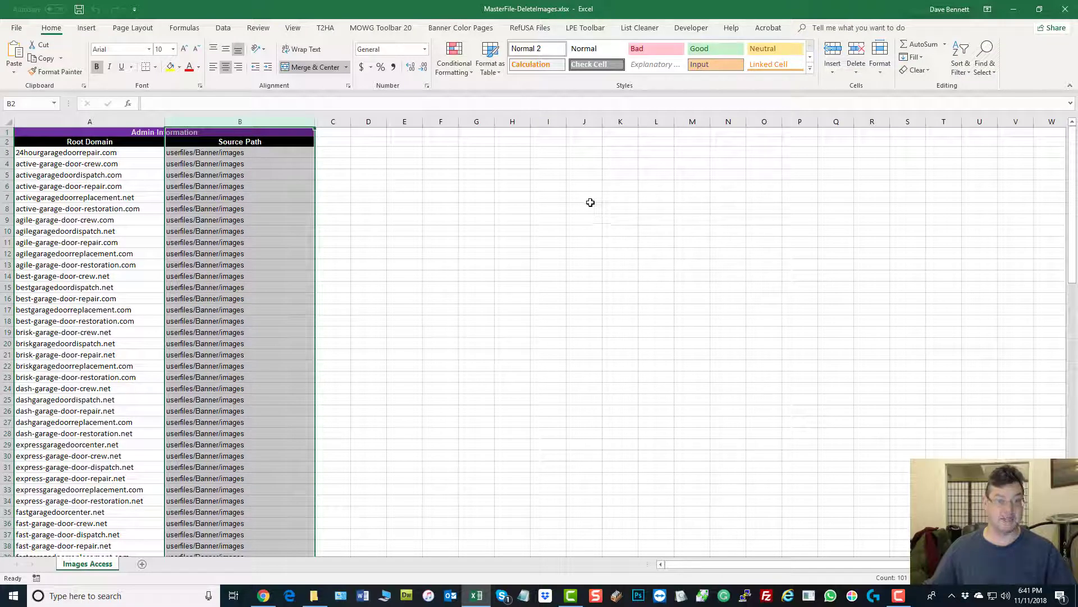
click(61, 154)
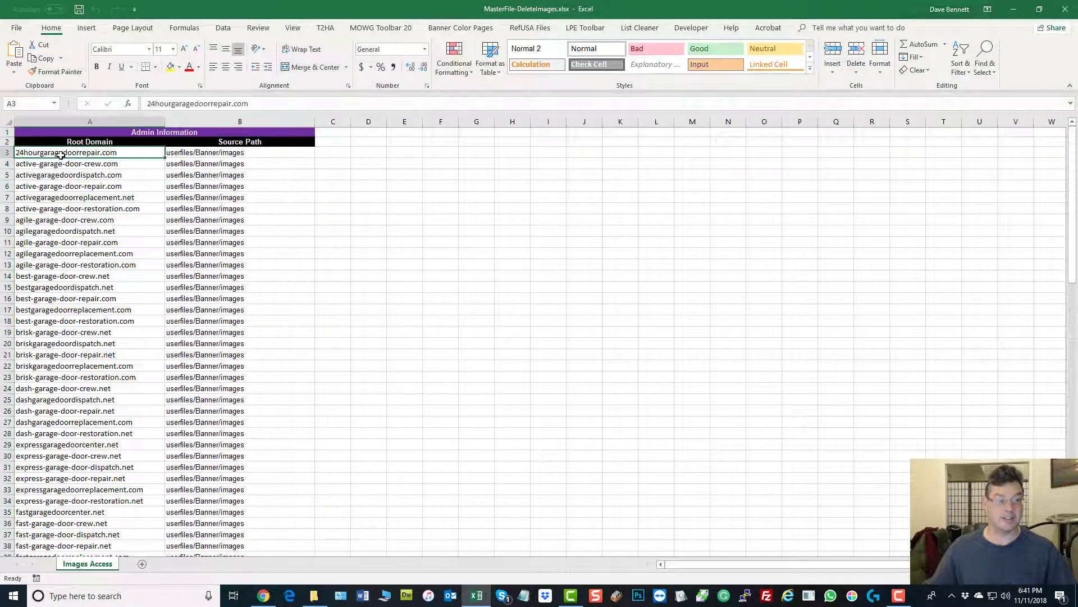
click(222, 158)
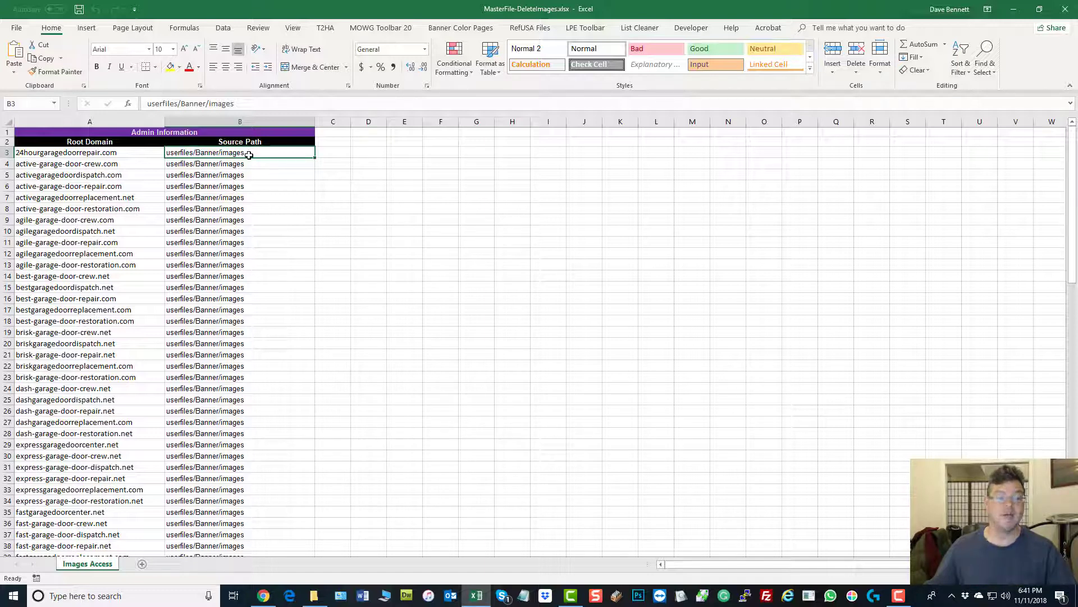
click(382, 199)
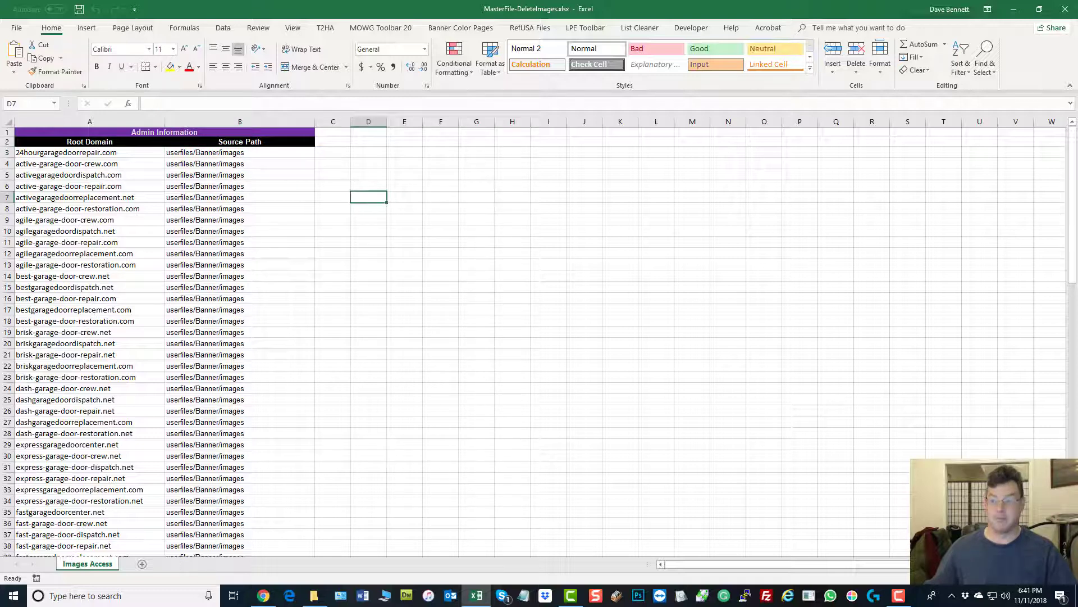
Switch to the browser and examine the logo, banner and service images on the promptgaragedoorcrew.com home page.
drag(1077, 60, 1077, 60)
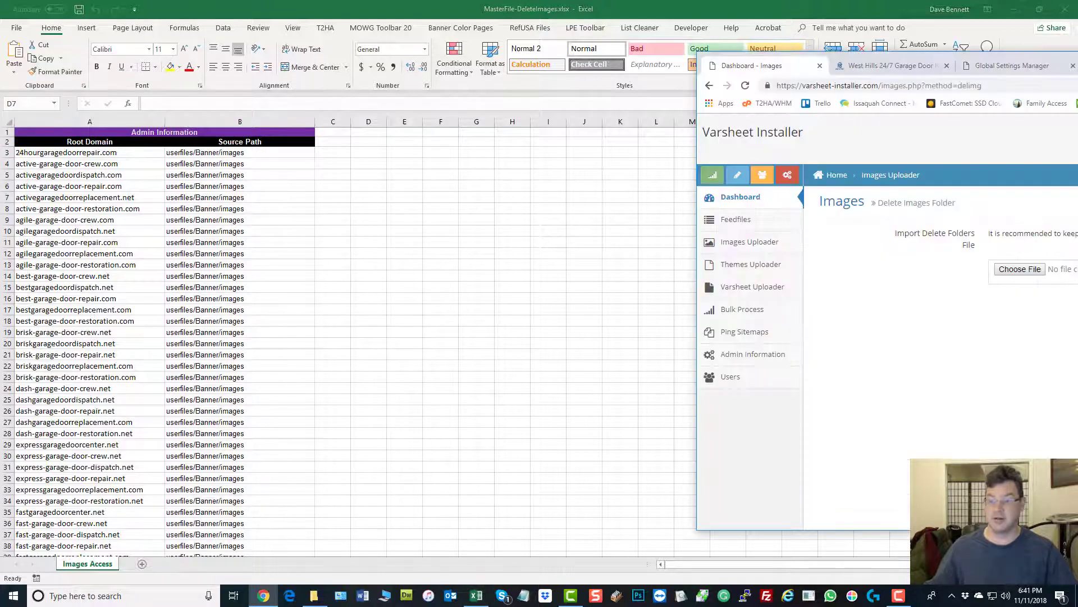
click(868, 70)
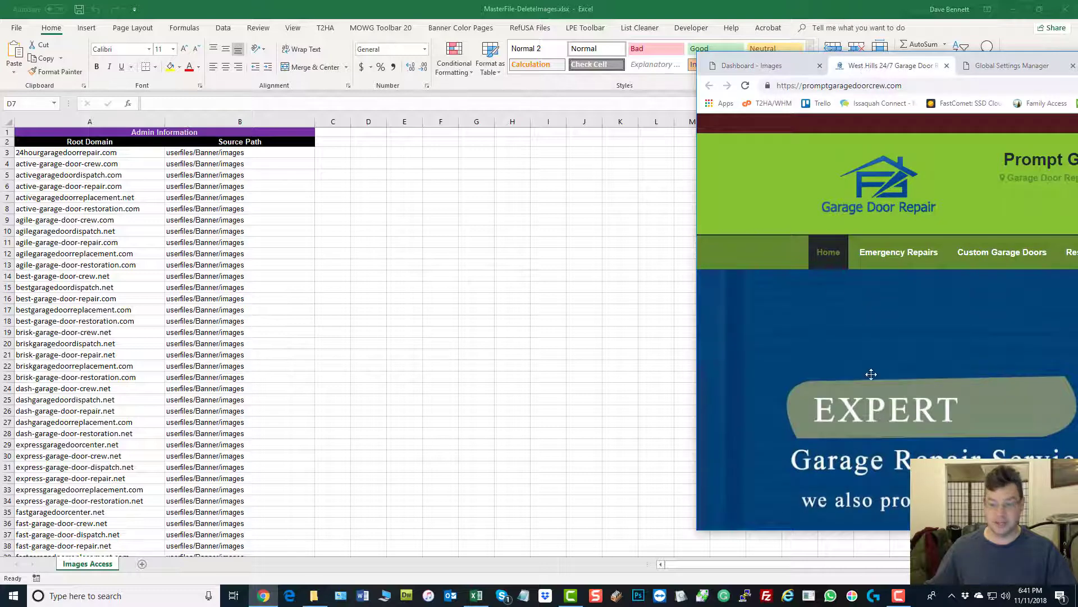
scroll(927, 321, down, 5)
scroll(923, 324, down, 1)
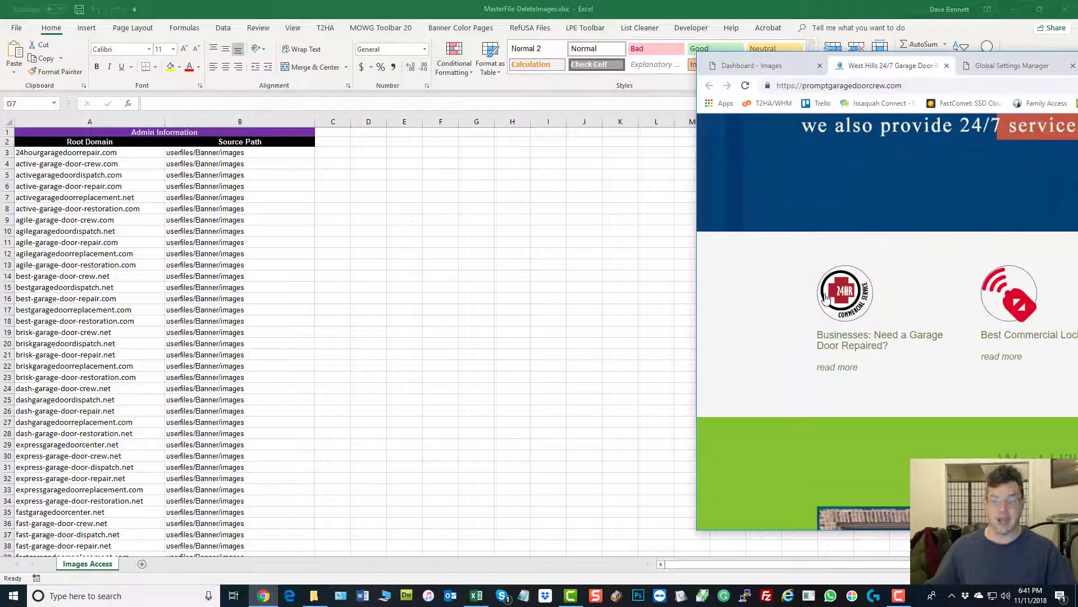
scroll(991, 309, up, 6)
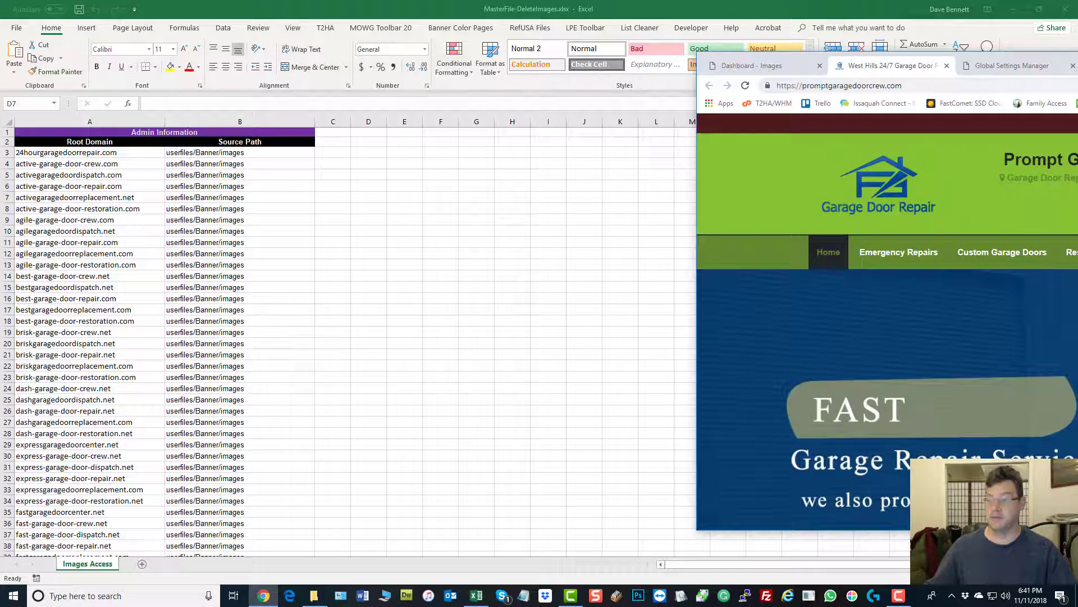
Return to the Varsheet Installer page, bring its window fully into view and highlight the Delete Images Folder heading.
click(761, 66)
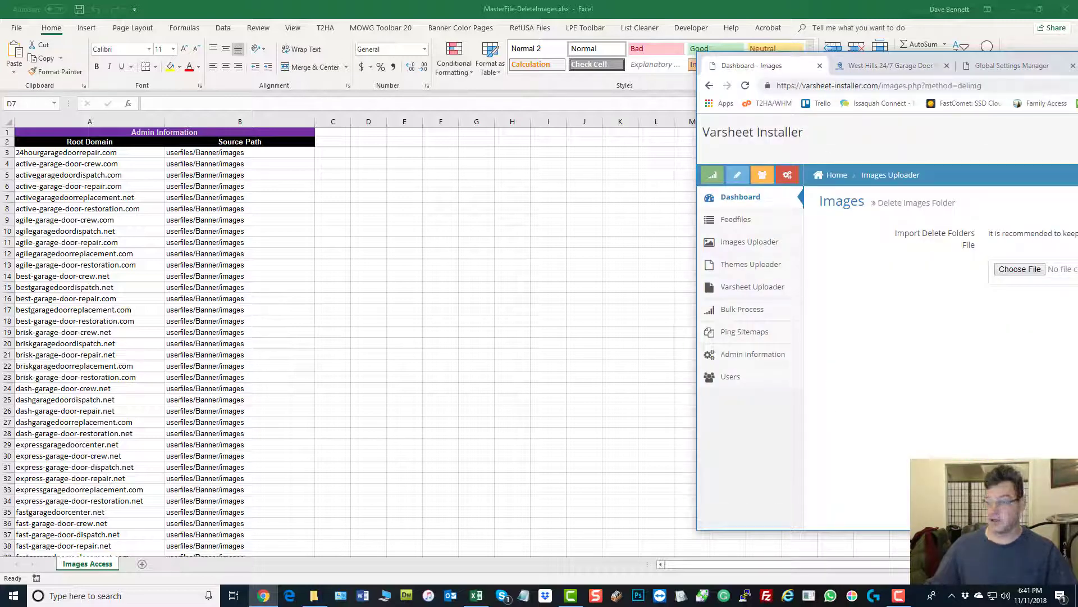
drag(1077, 55, 999, 74)
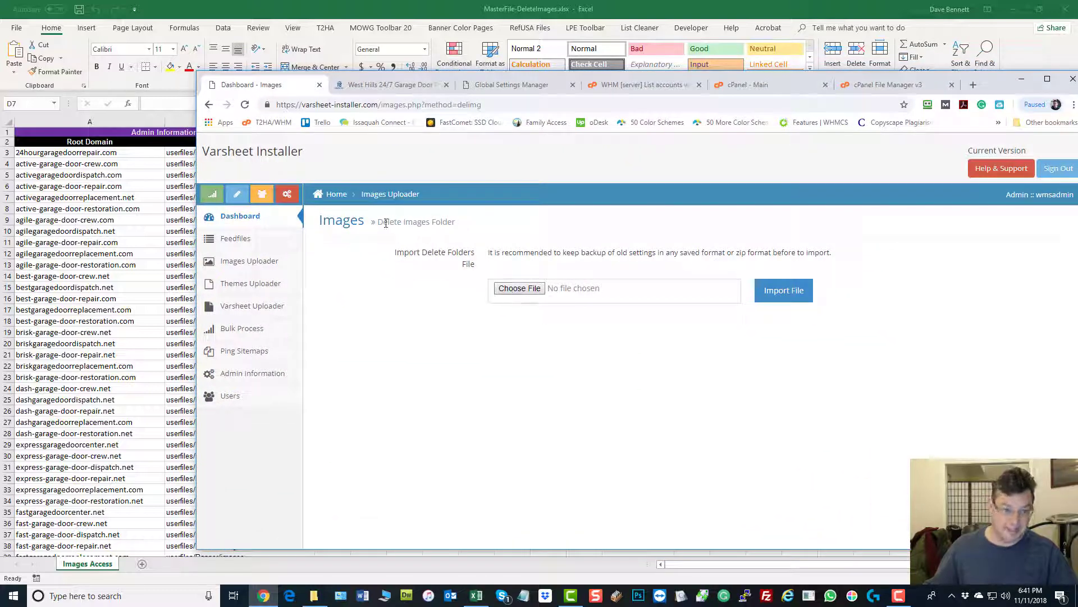
drag(383, 222, 445, 222)
click(440, 365)
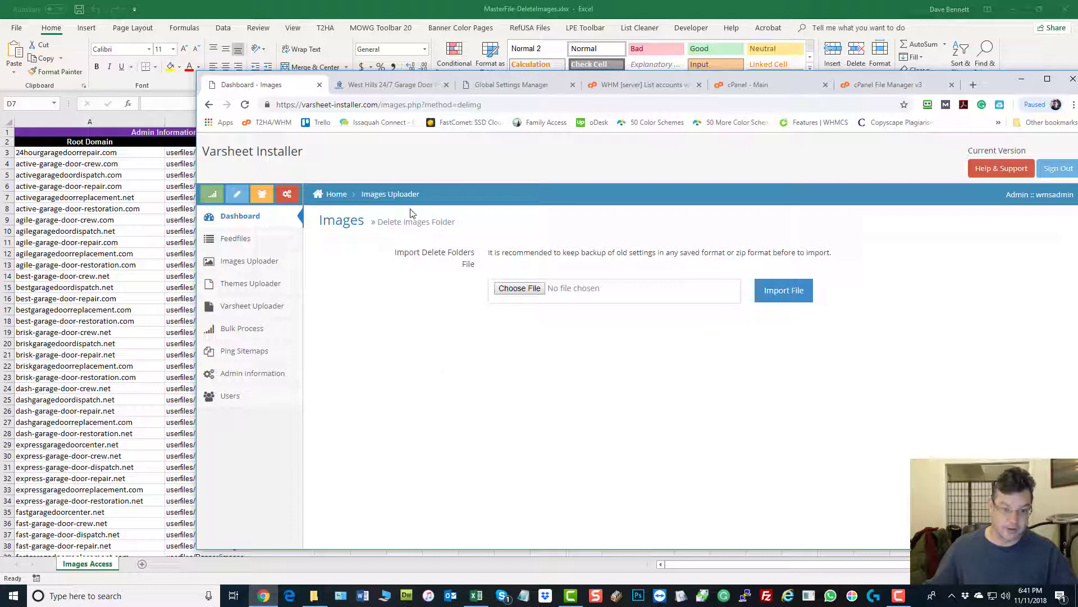
Switch back to MasterFile-DeleteImages.xlsx and review the full list of root domains and source paths down to the last row.
key(alt+Tab)
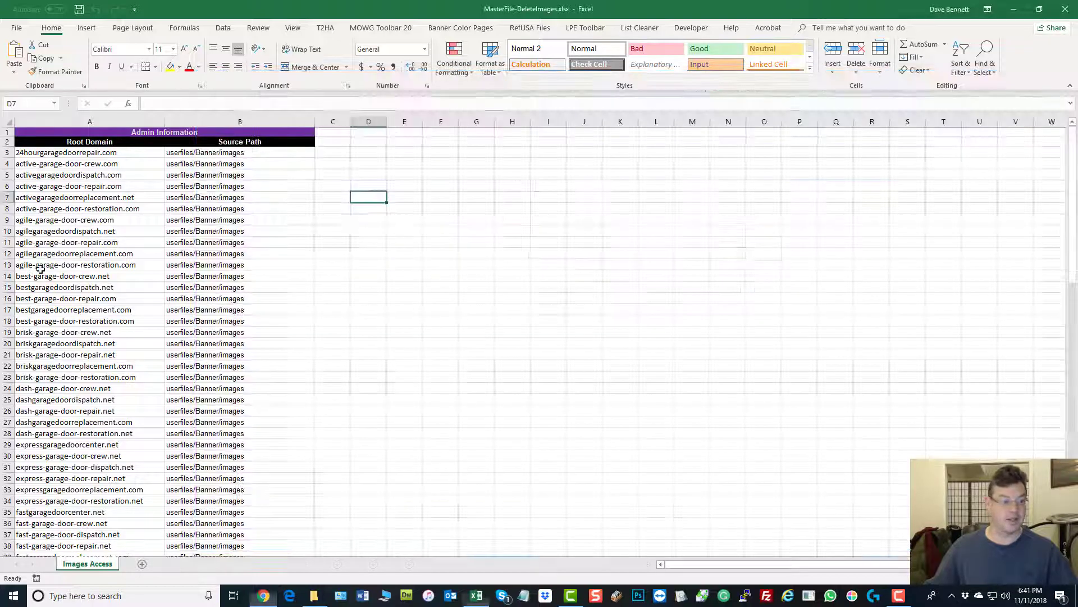
scroll(76, 186, down, 6)
scroll(77, 186, down, 20)
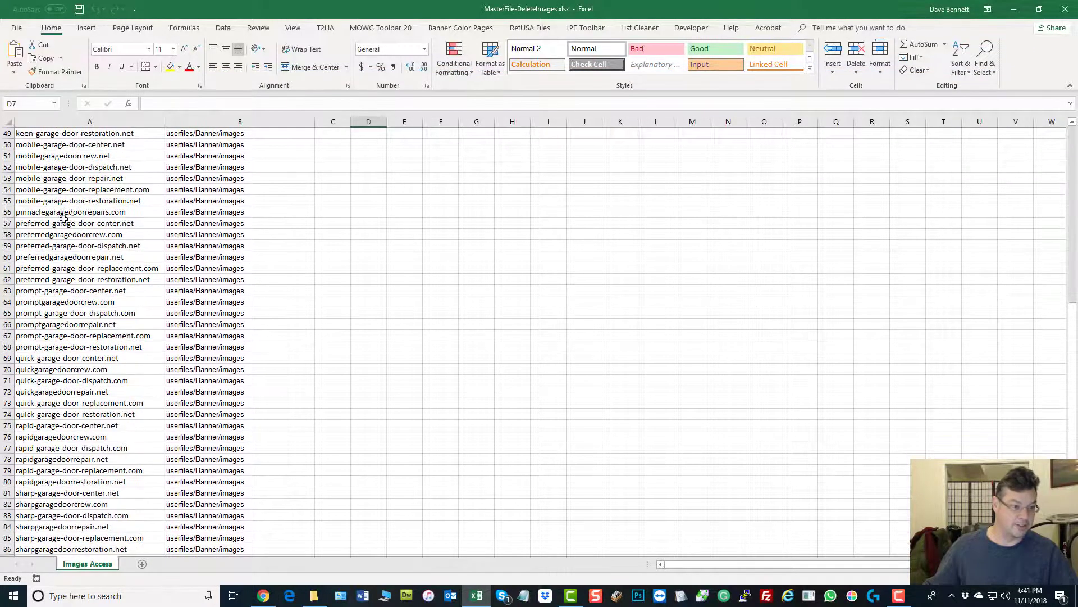
scroll(77, 301, down, 3)
scroll(78, 303, up, 20)
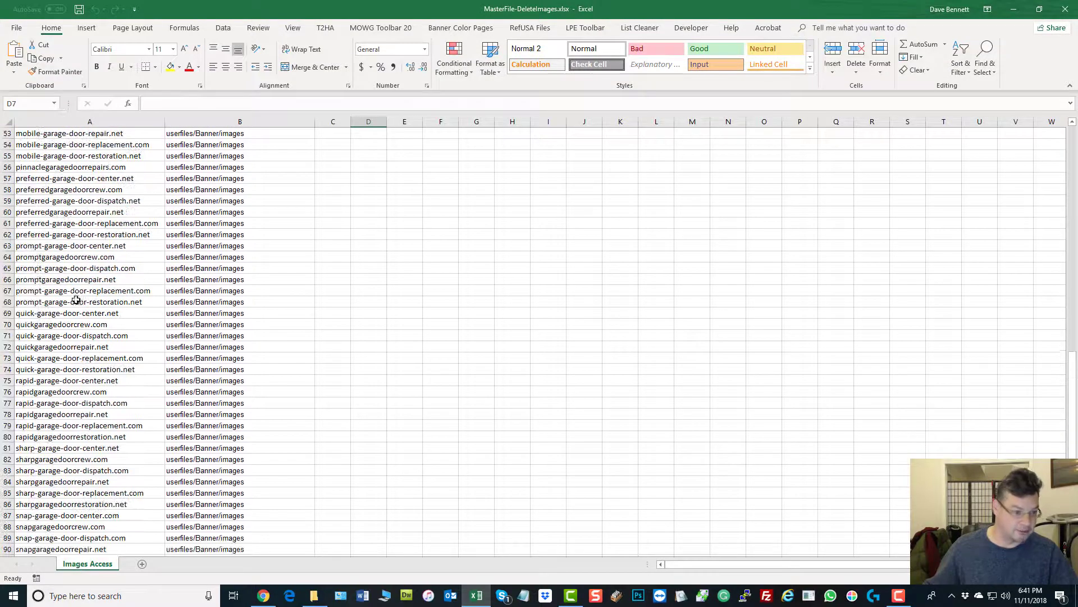
click(532, 287)
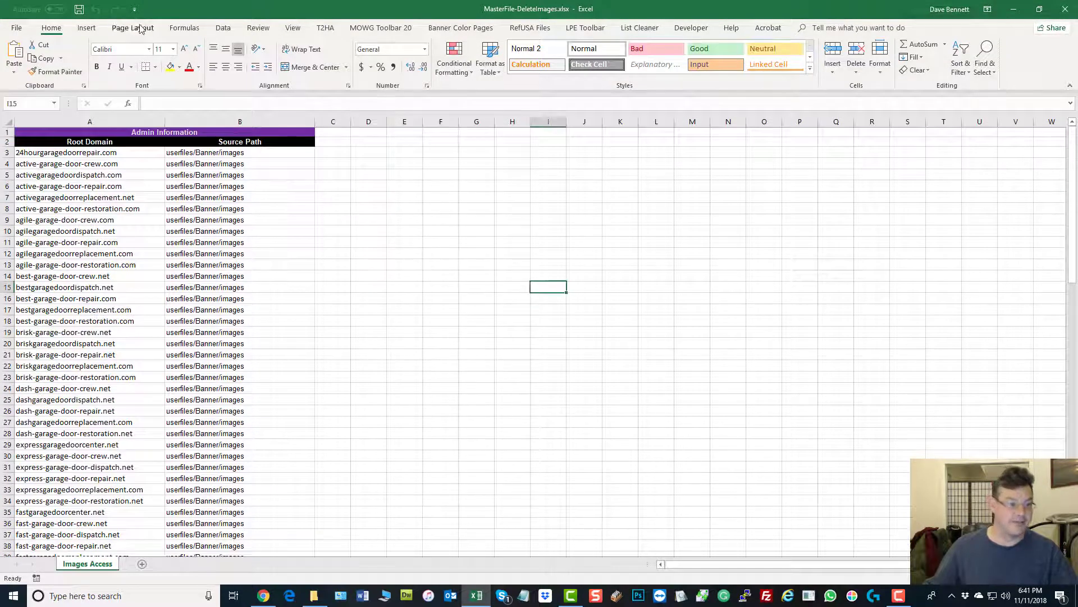
scroll(148, 271, down, 8)
scroll(148, 272, down, 19)
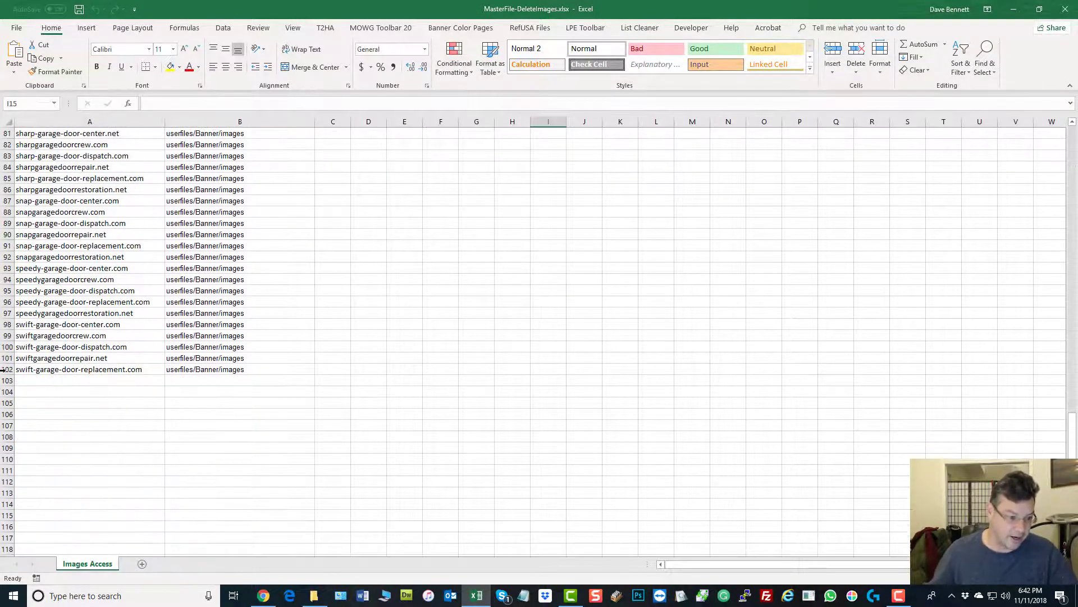
scroll(84, 289, up, 20)
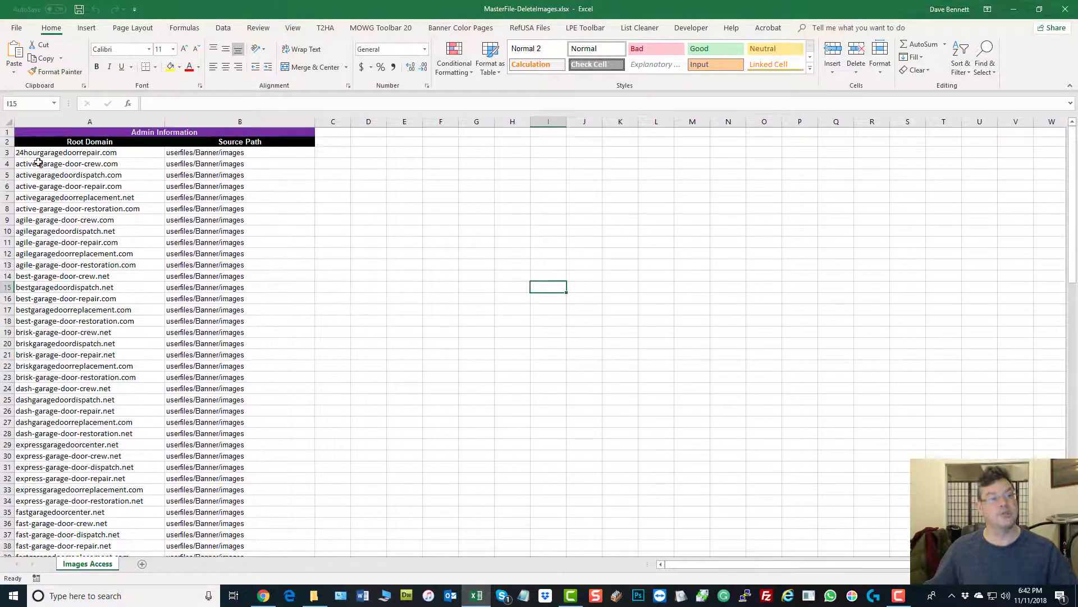
Save MasterFile-DeleteImages.xlsx and import it as the delete folders file on Varsheet Installer's Delete Images Folder page.
click(470, 198)
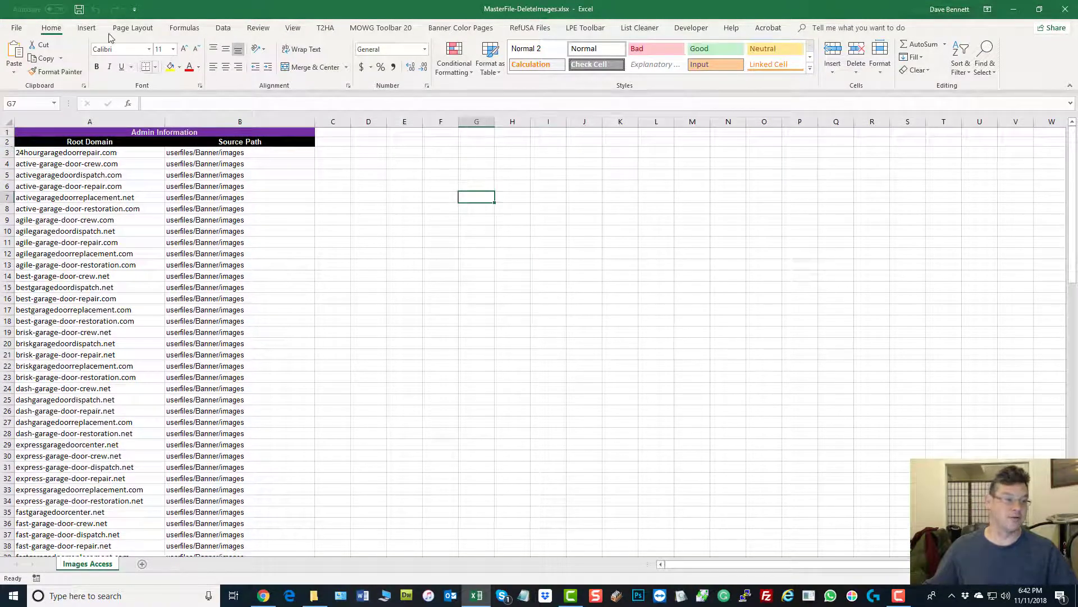
click(80, 9)
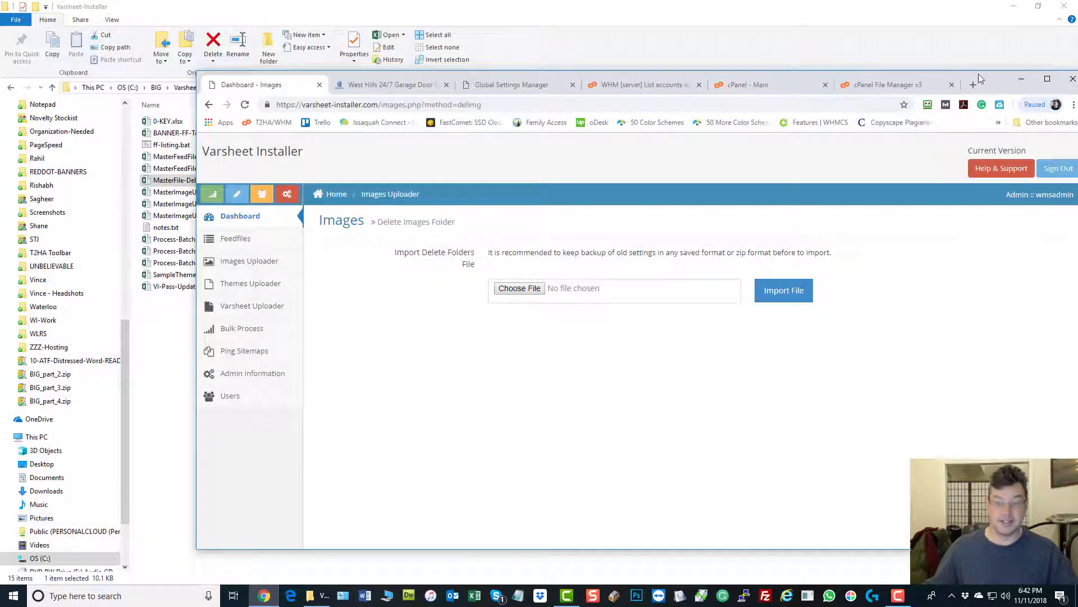
drag(987, 80, 1077, 88)
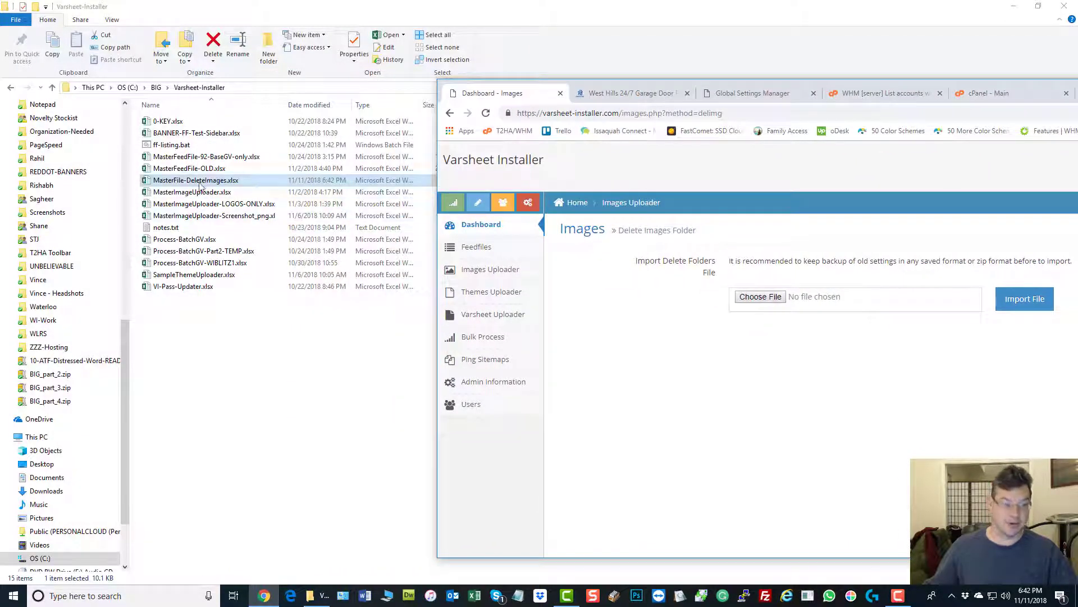
drag(208, 181, 763, 298)
click(1017, 305)
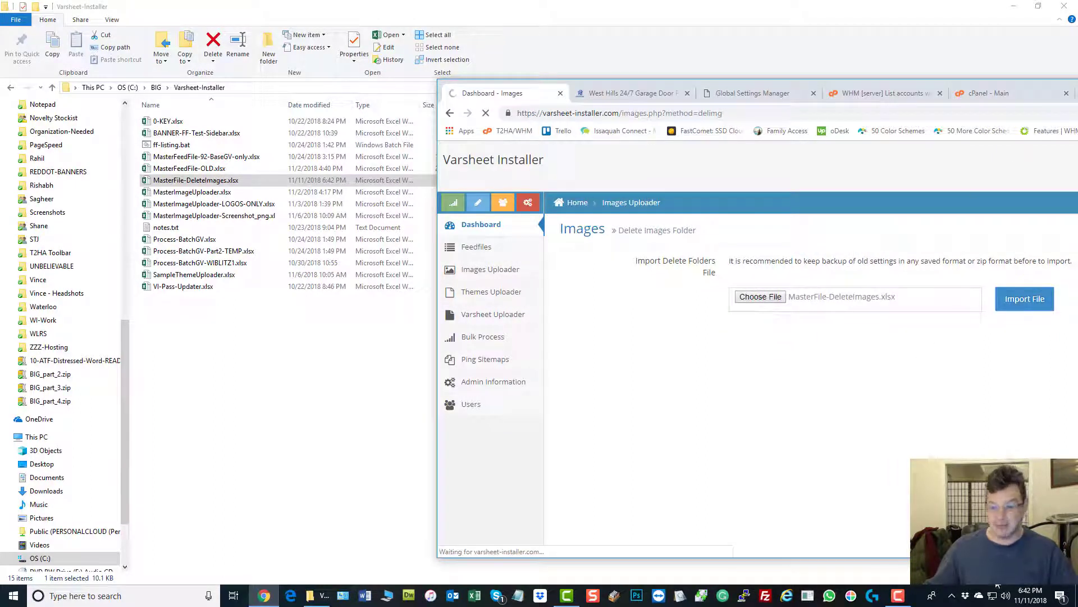
Check the time on the system clock and reload the promptgaragedoorcrew.com home page to inspect its images.
click(1024, 600)
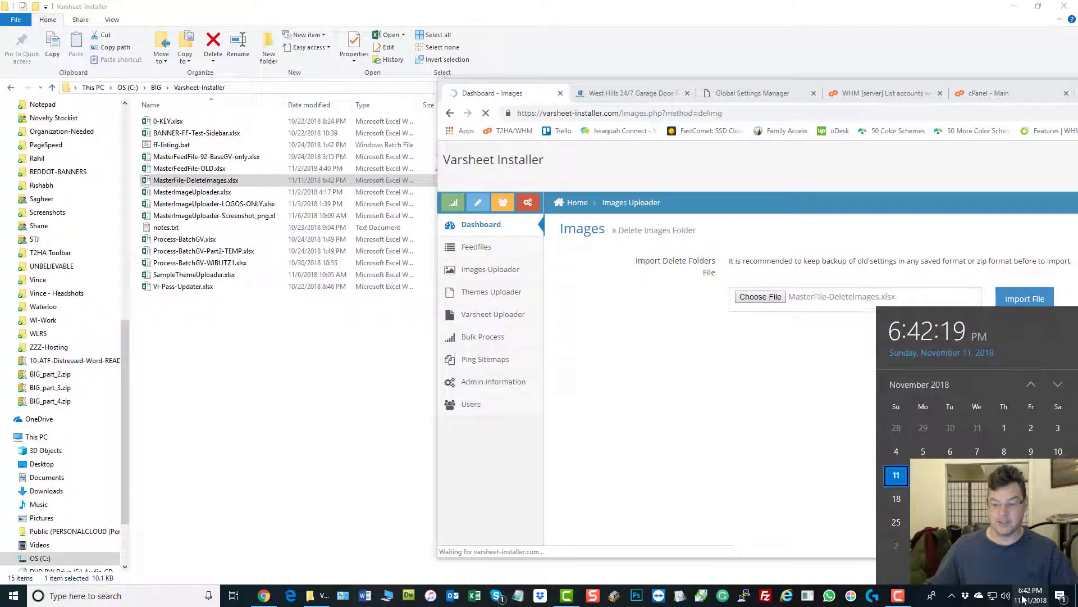
click(748, 439)
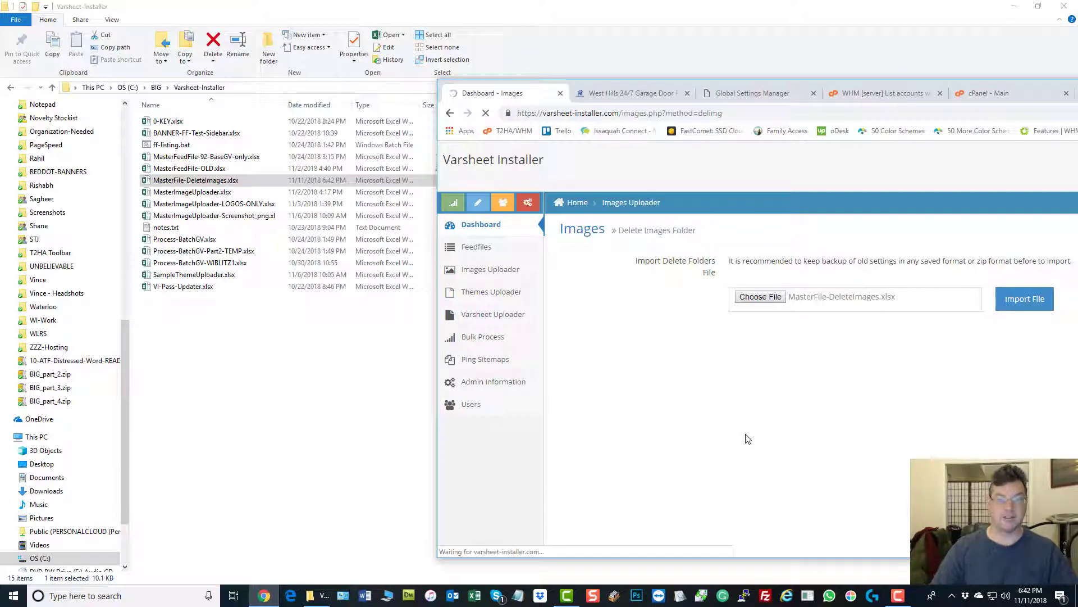
click(628, 95)
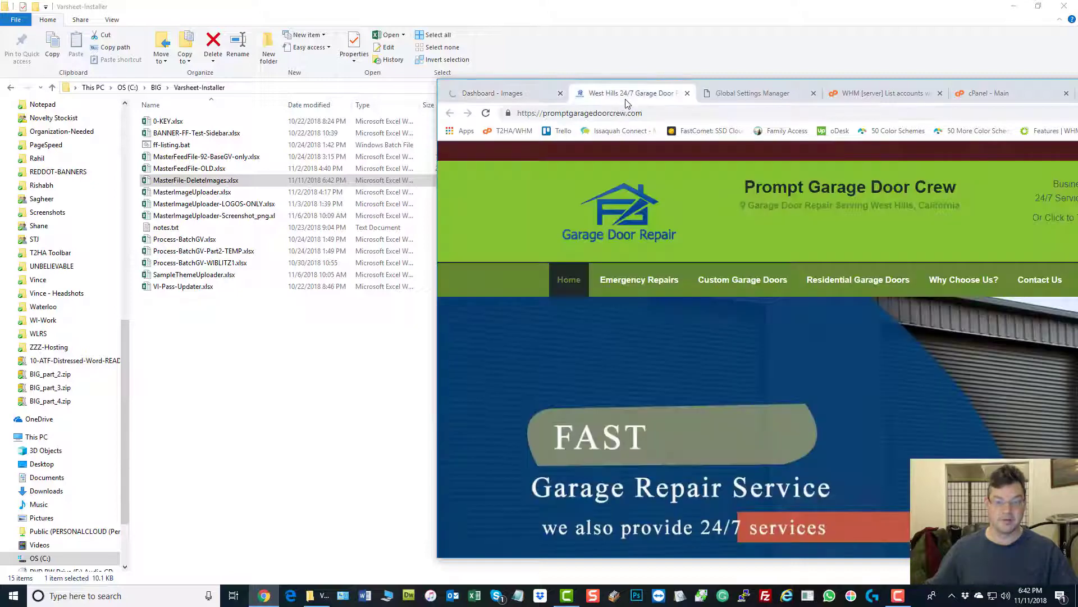
click(545, 114)
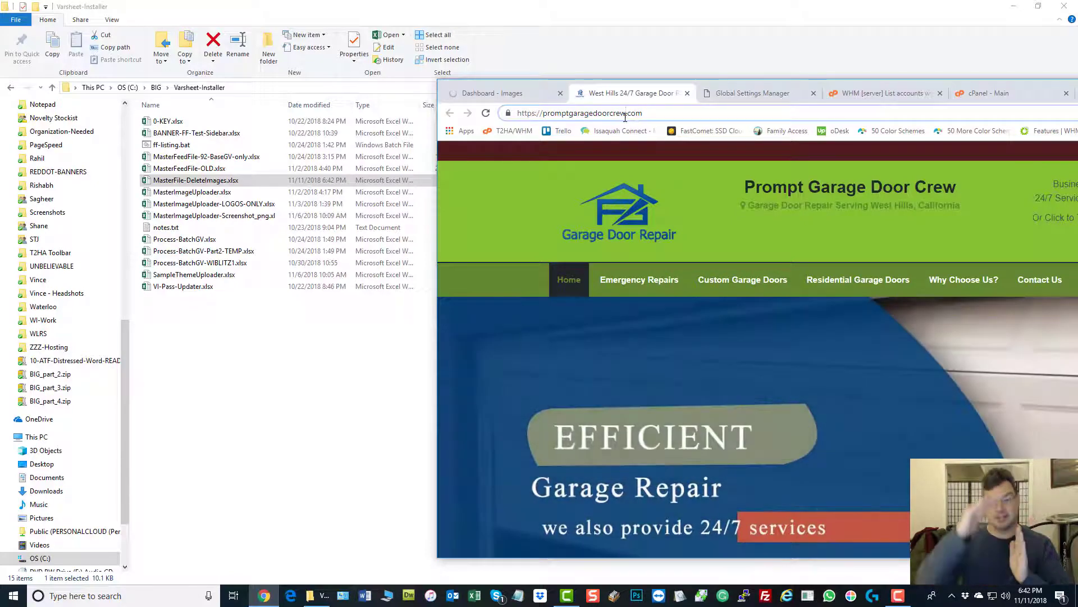
click(486, 114)
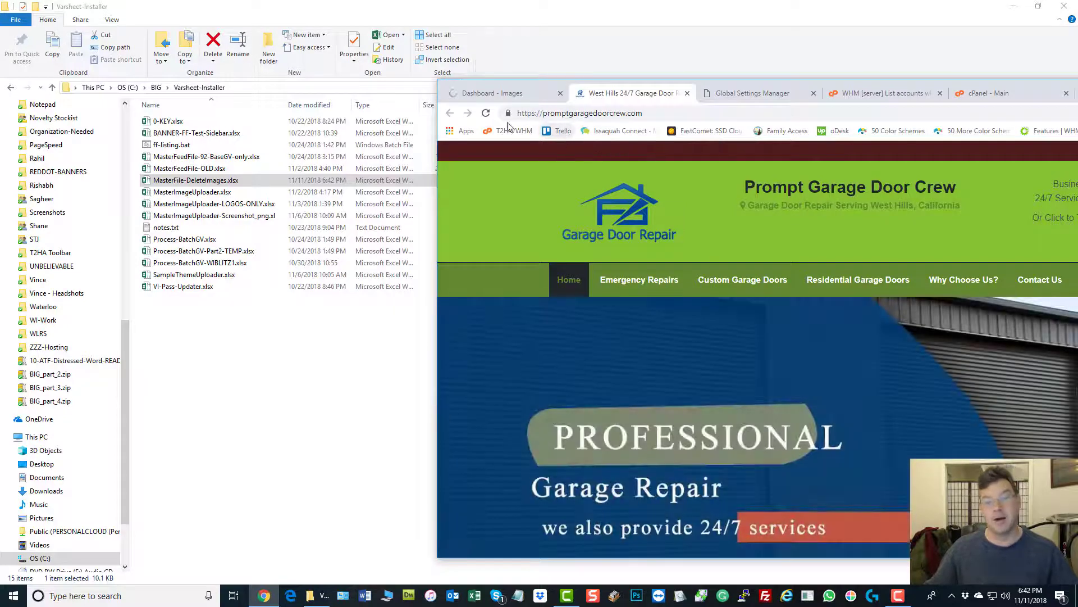
click(486, 113)
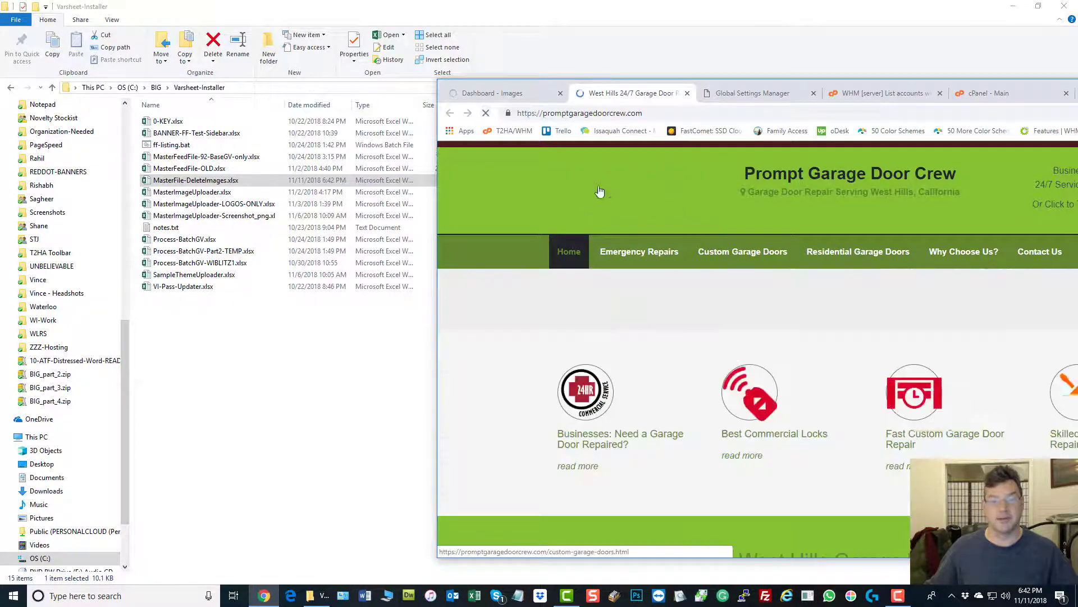
Check the Varsheet Installer import page and open the Banner folder under public_html/userfiles in cPanel File Manager to inspect its remaining files.
click(522, 97)
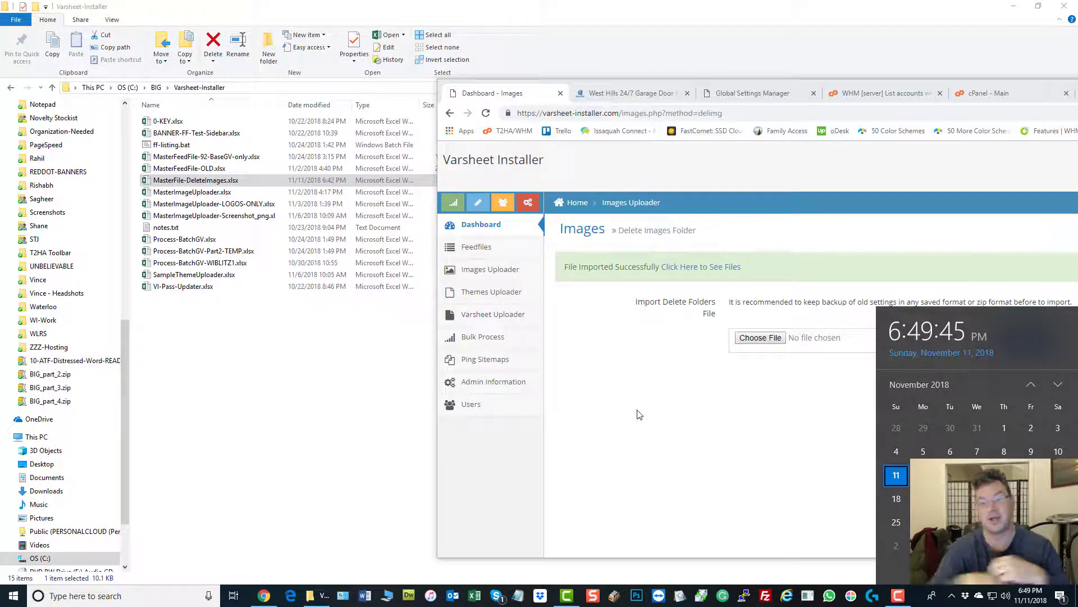
click(990, 100)
click(519, 249)
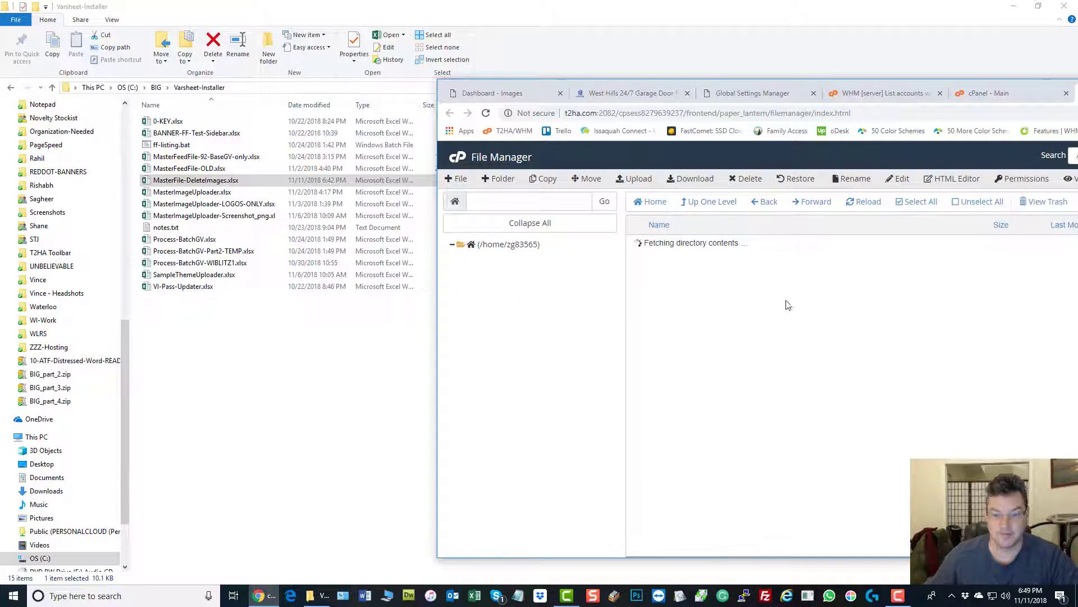
click(643, 315)
double_click(642, 315)
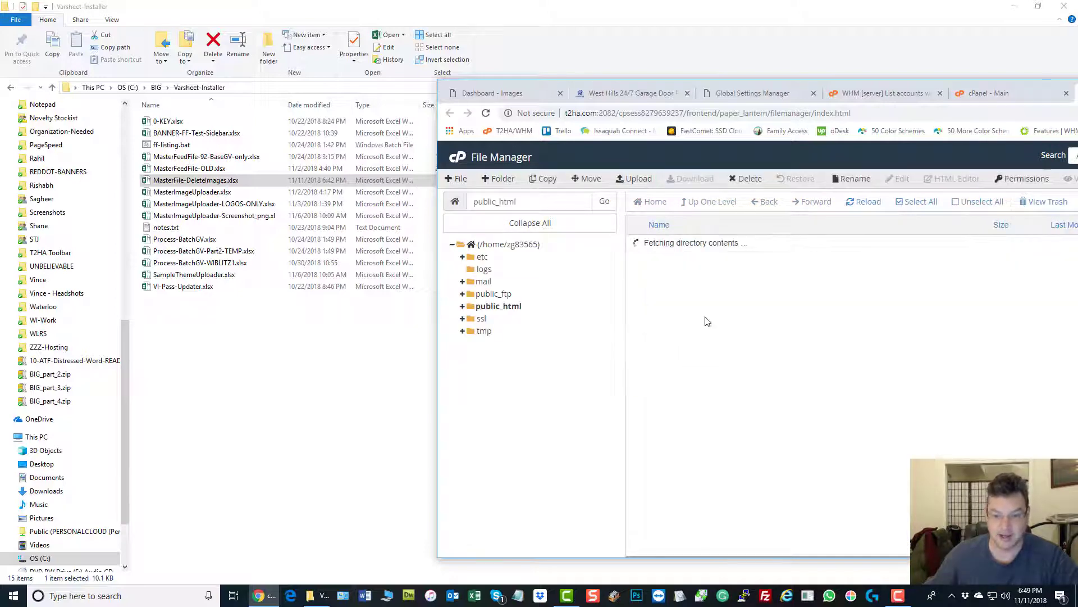
scroll(702, 369, down, 5)
scroll(677, 305, up, 2)
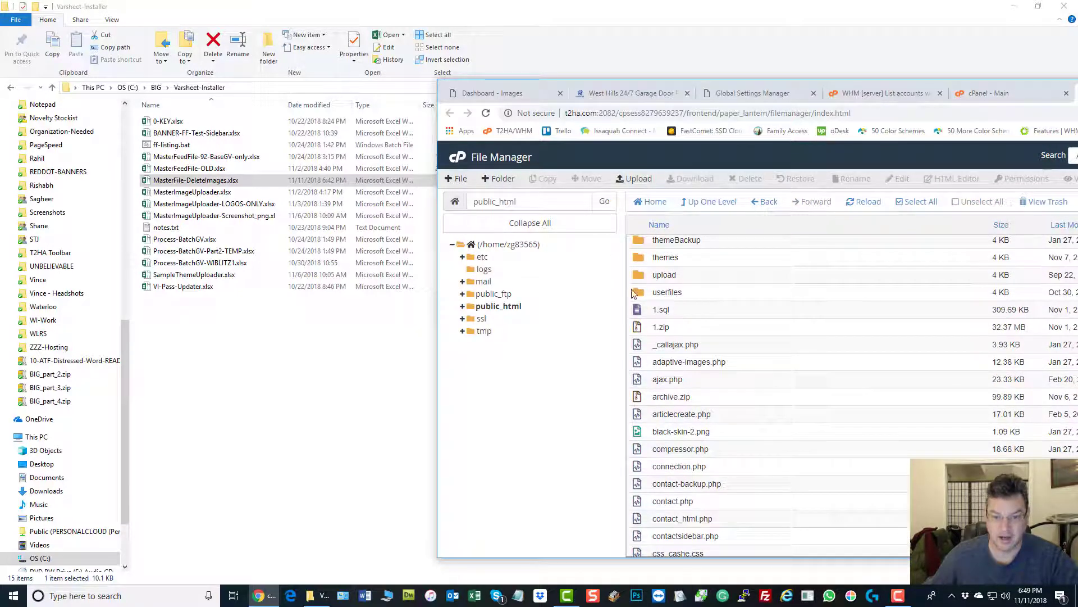
double_click(643, 294)
double_click(663, 243)
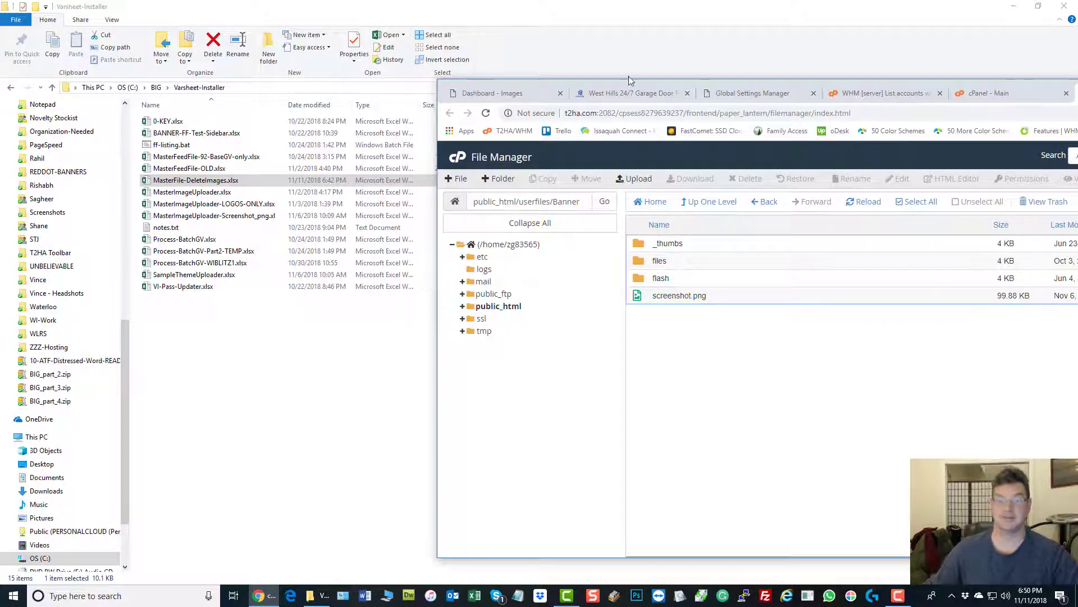
Switch to the promptgaragedoorcrew.com home page, reload it and maximize its browser window.
click(632, 95)
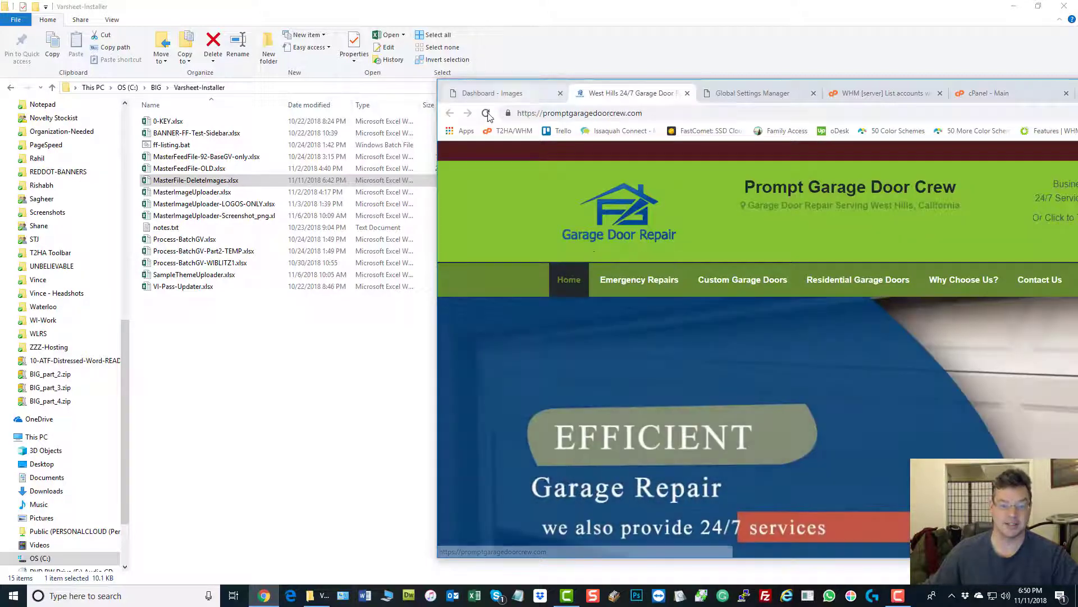
click(486, 114)
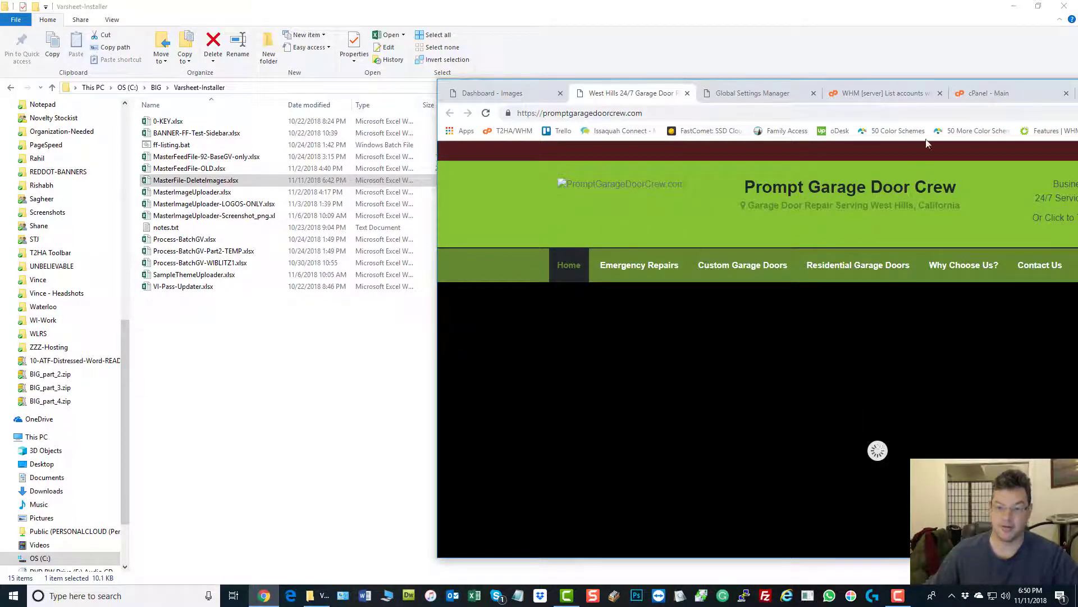
drag(1077, 104, 870, 1)
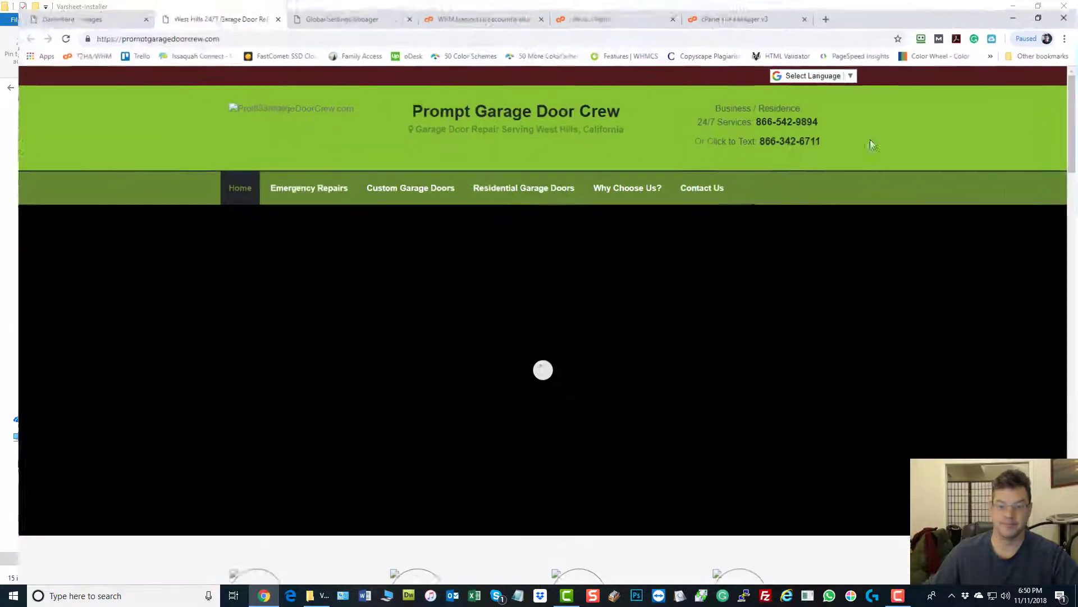
Examine the logo, banner, service, sidebar and brand image areas along the whole promptgaragedoorcrew.com home page.
scroll(843, 270, down, 6)
scroll(846, 279, down, 3)
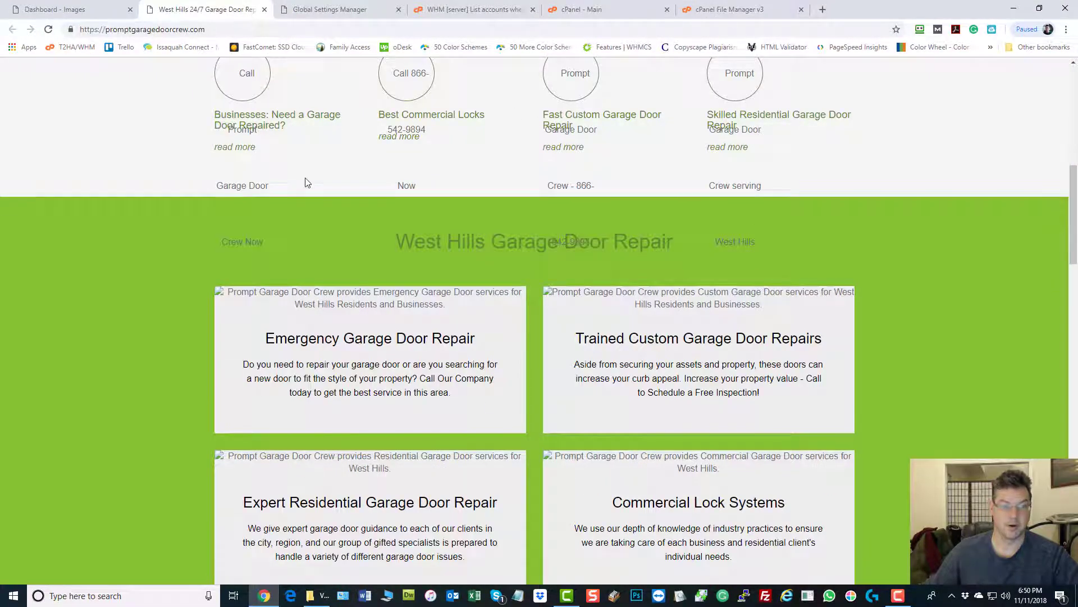
scroll(836, 217, down, 3)
scroll(769, 309, down, 10)
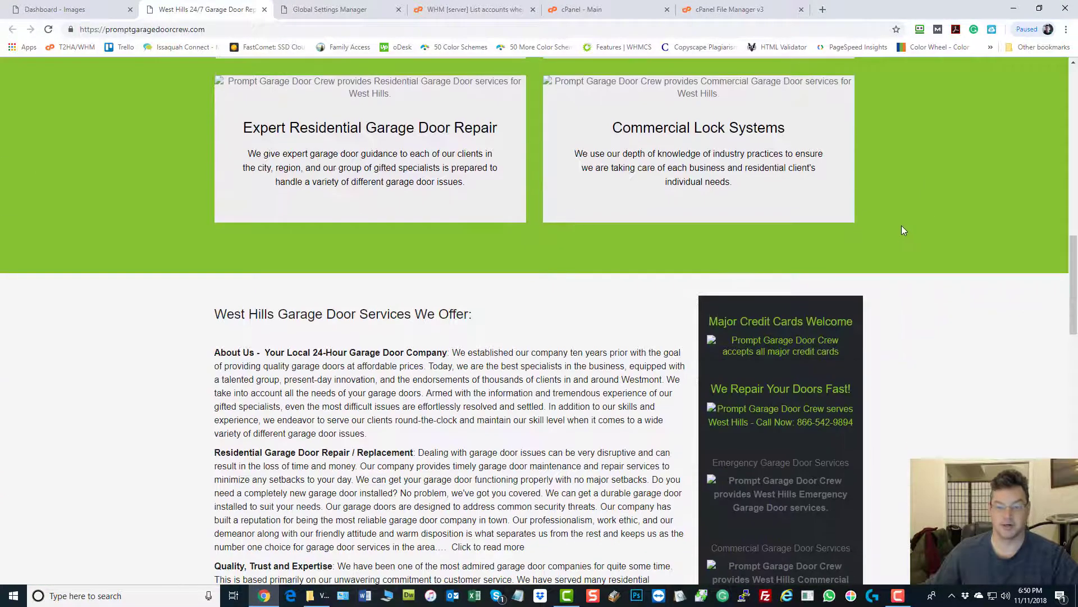
scroll(549, 306, down, 12)
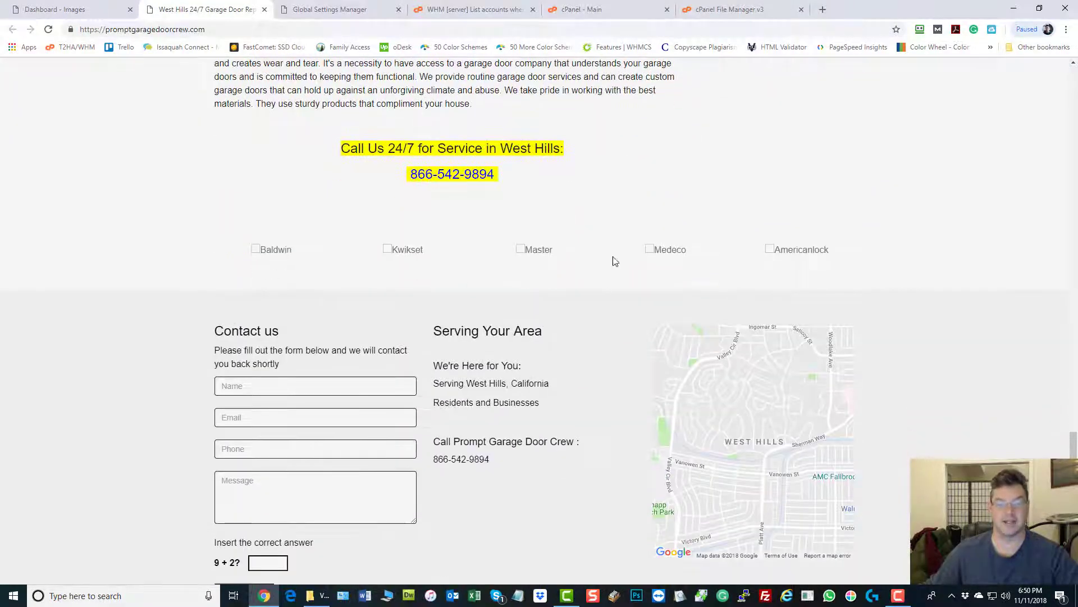
scroll(850, 269, down, 3)
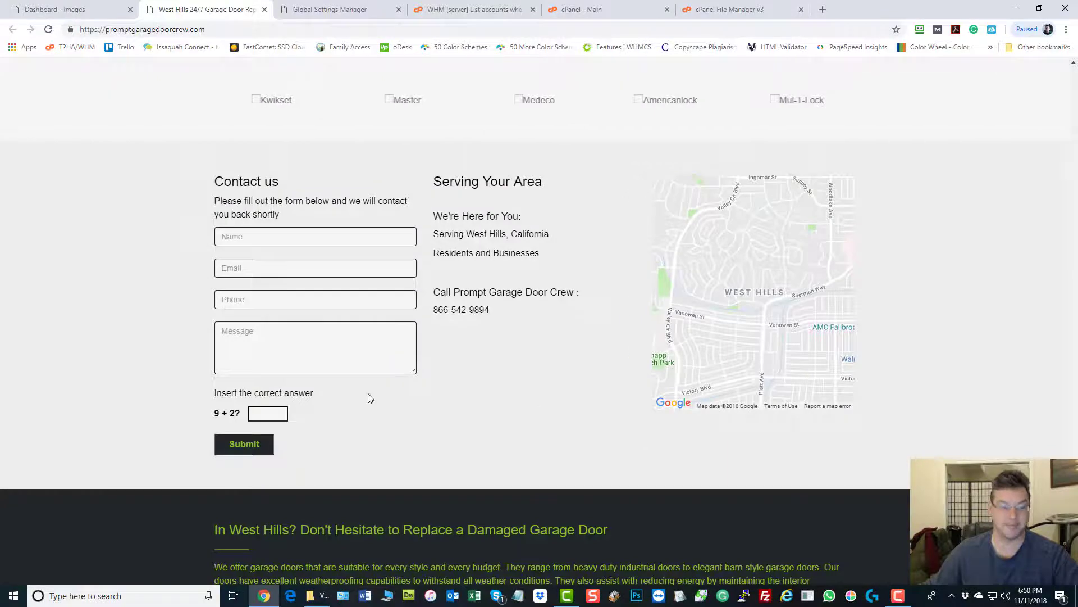
scroll(414, 285, up, 1)
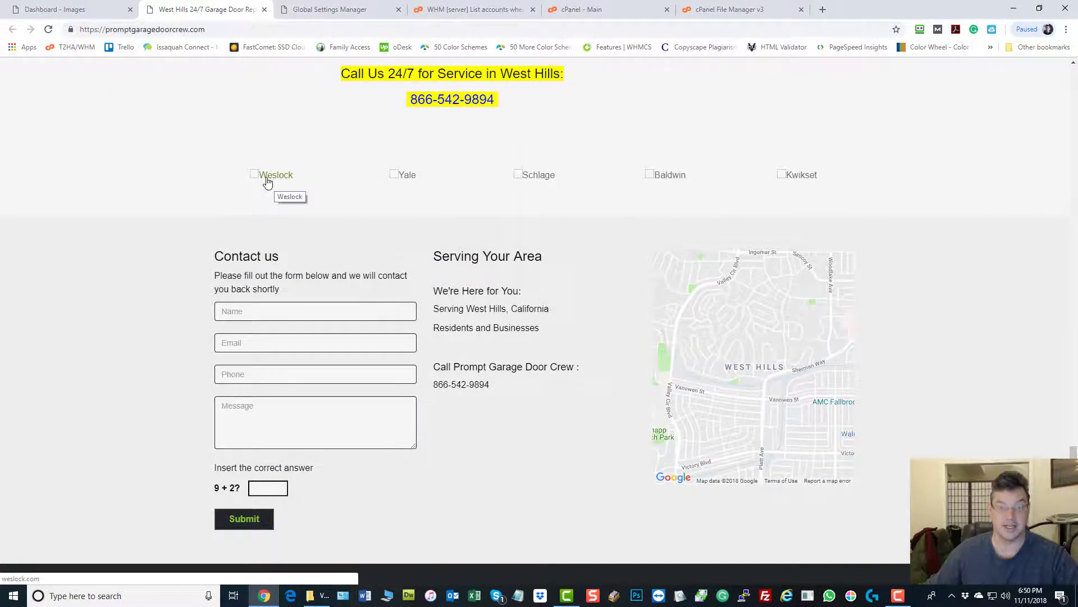
scroll(464, 295, down, 2)
scroll(725, 237, up, 3)
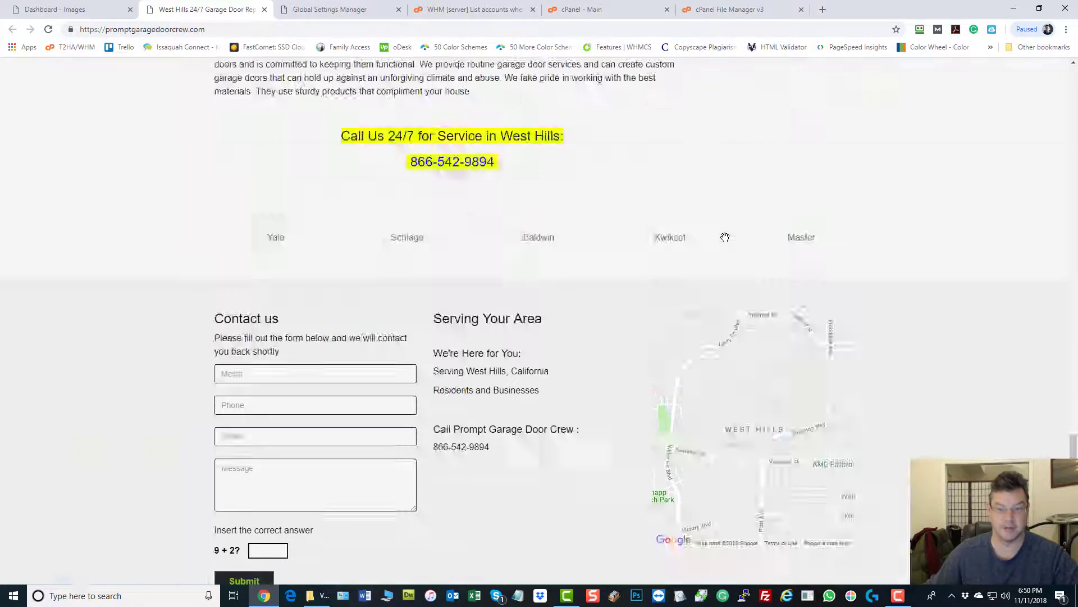
scroll(725, 237, up, 20)
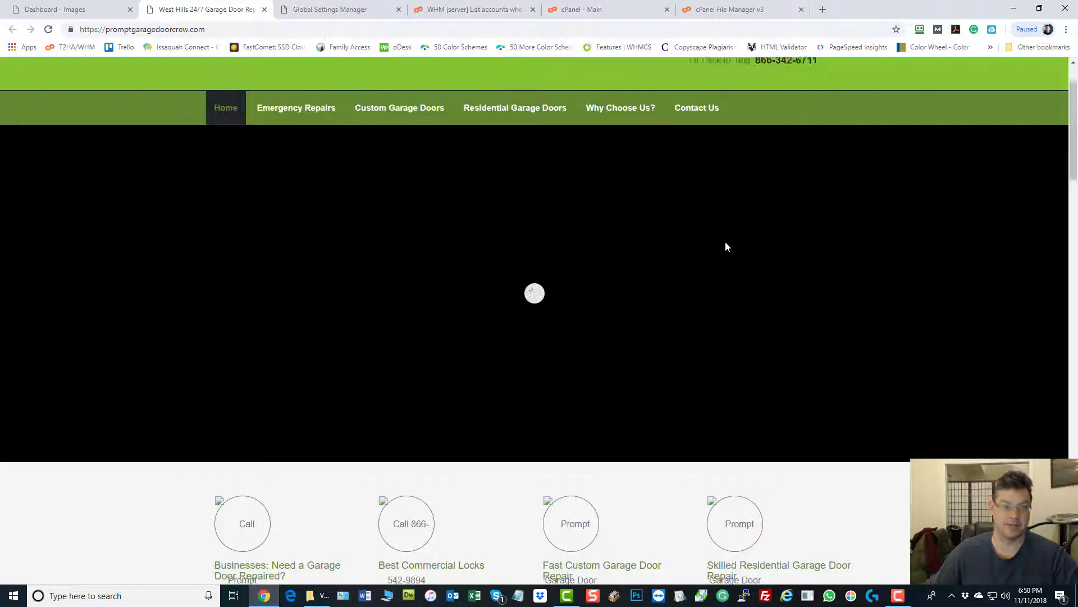
scroll(726, 242, up, 2)
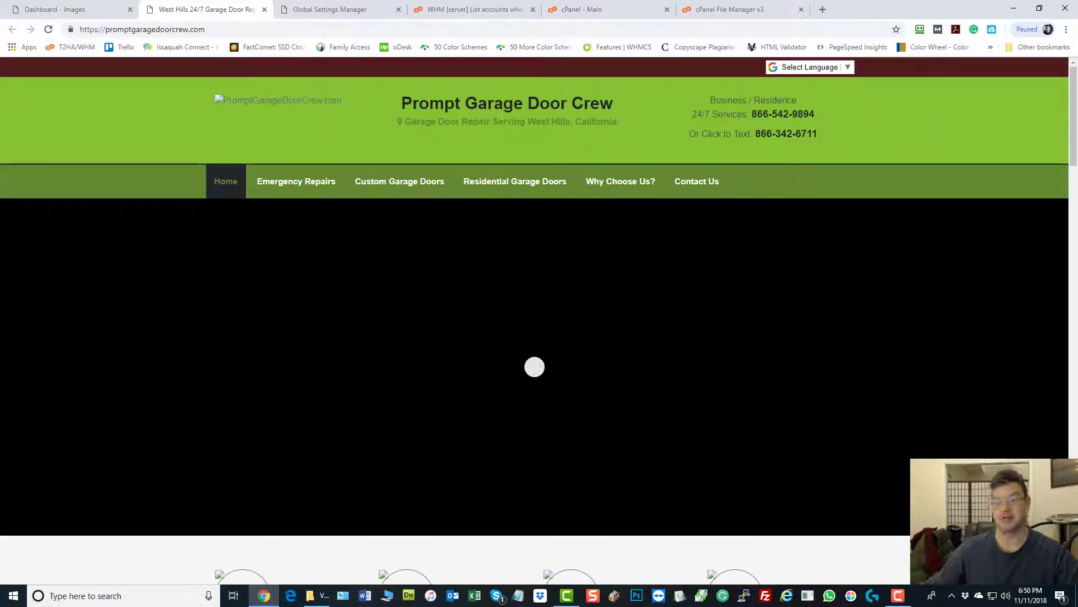
Return to Varsheet Installer in a maximized browser window and open the Images Uploader page.
click(1013, 9)
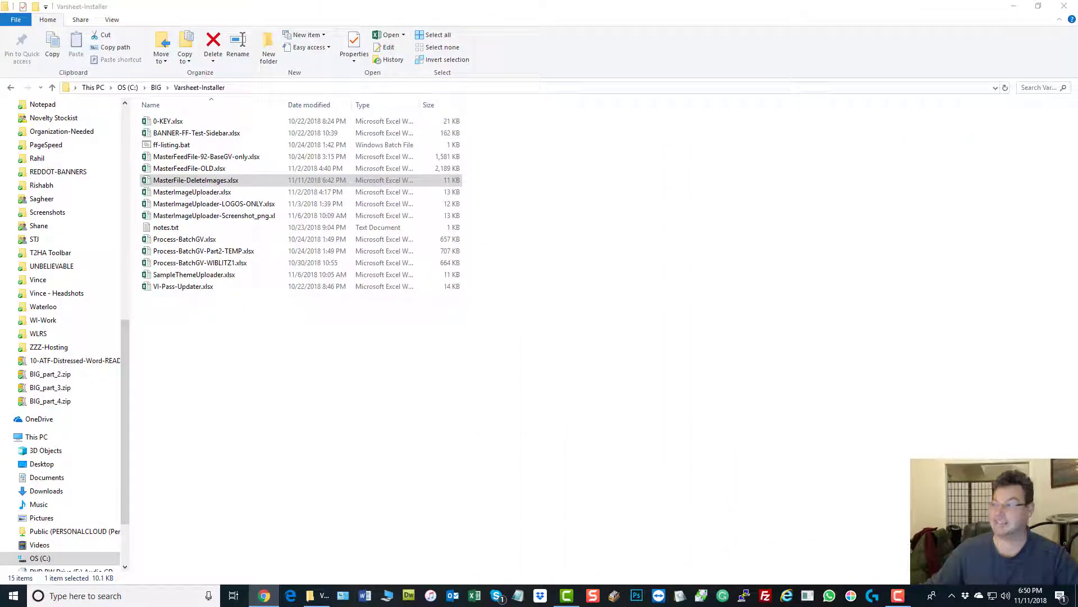
drag(1077, 73, 809, 0)
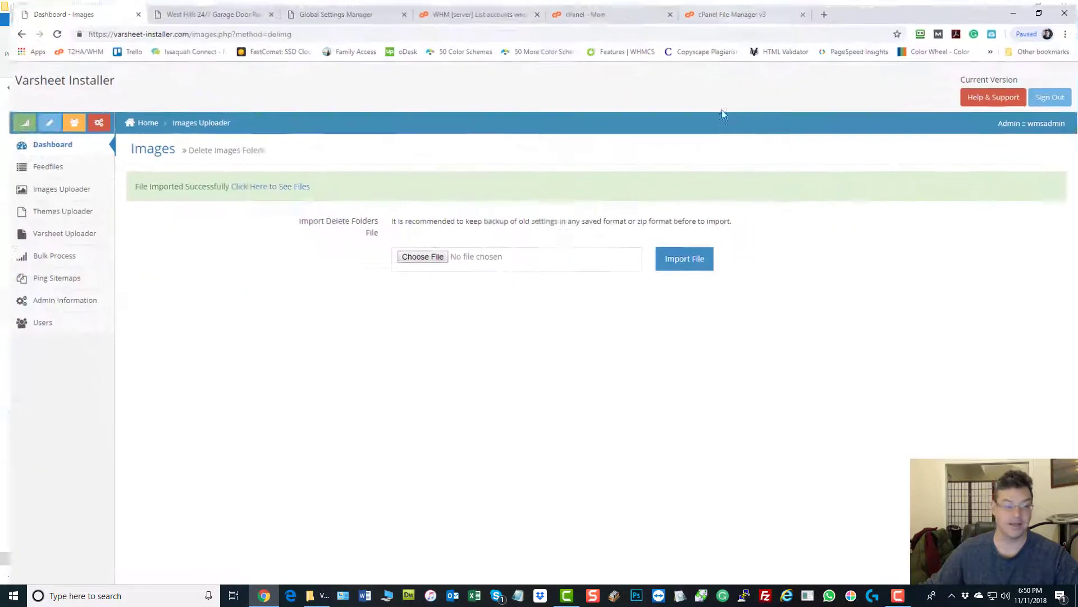
click(56, 187)
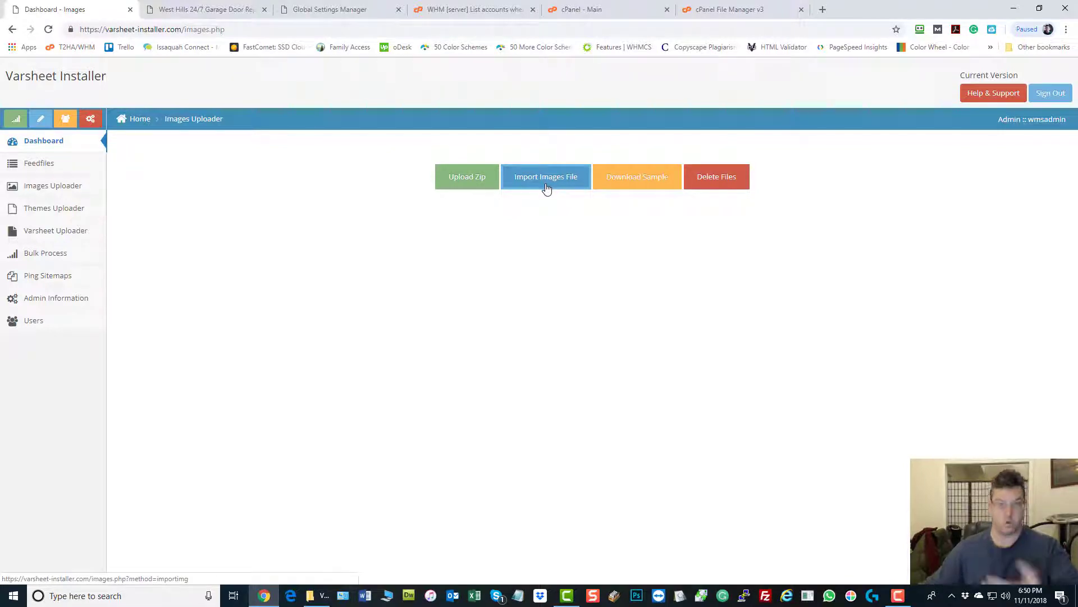
Move the browser window aside, minimize the Varsheet-Installer folder window and open the banners folder inside GDR-ACTIVE on the desktop.
double_click(878, 5)
drag(694, 74, 1076, 64)
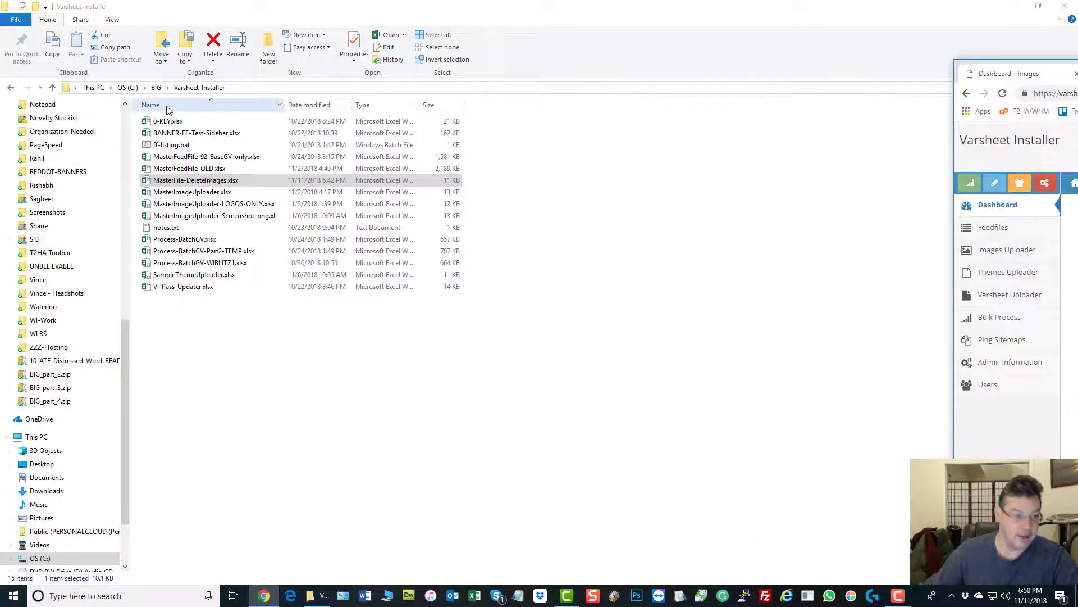
click(1015, 6)
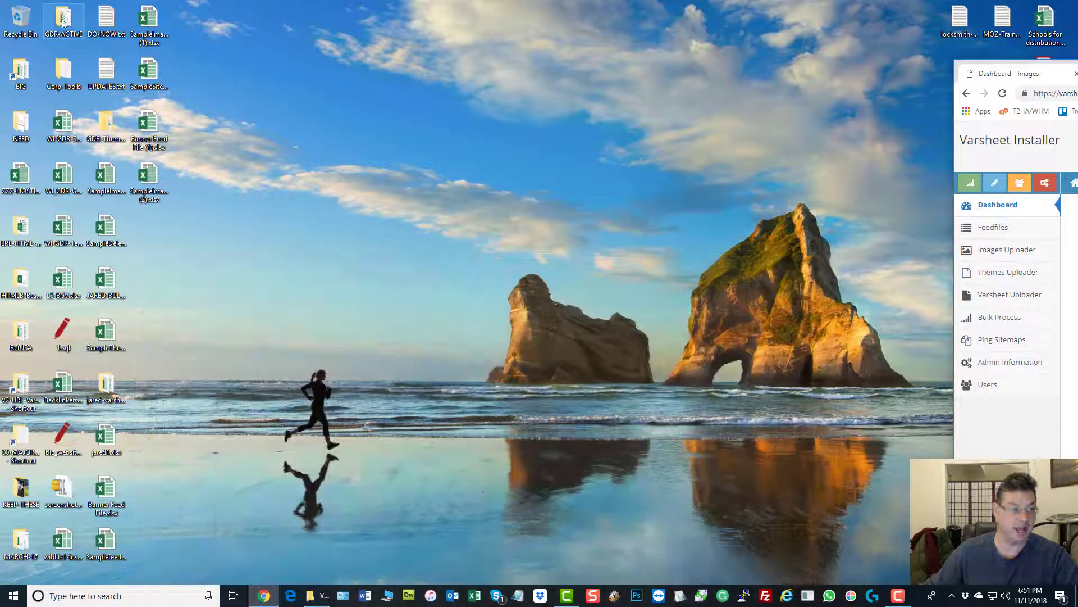
double_click(60, 21)
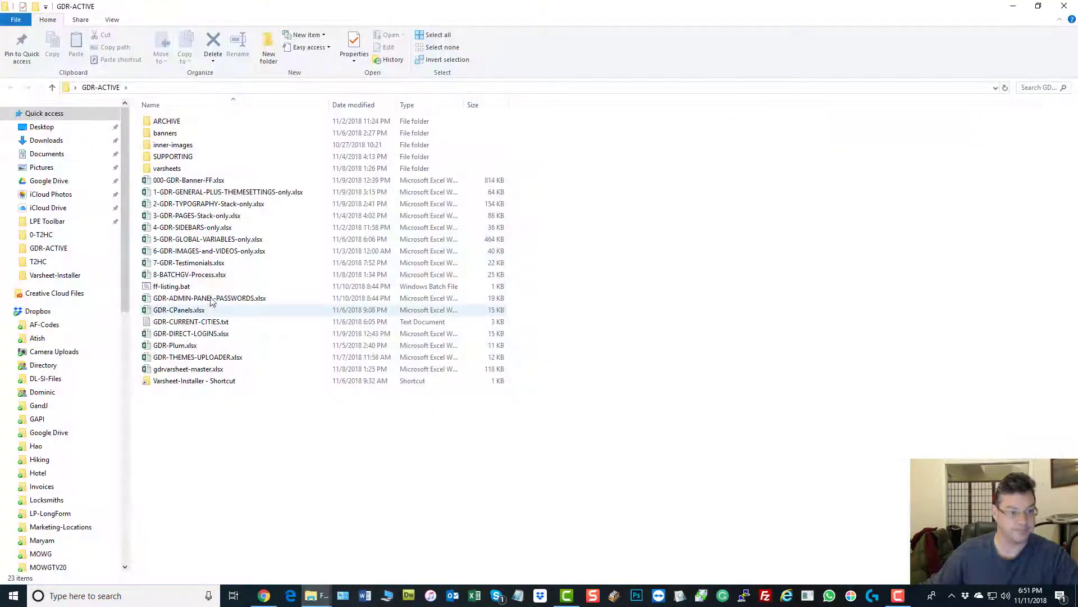
double_click(167, 133)
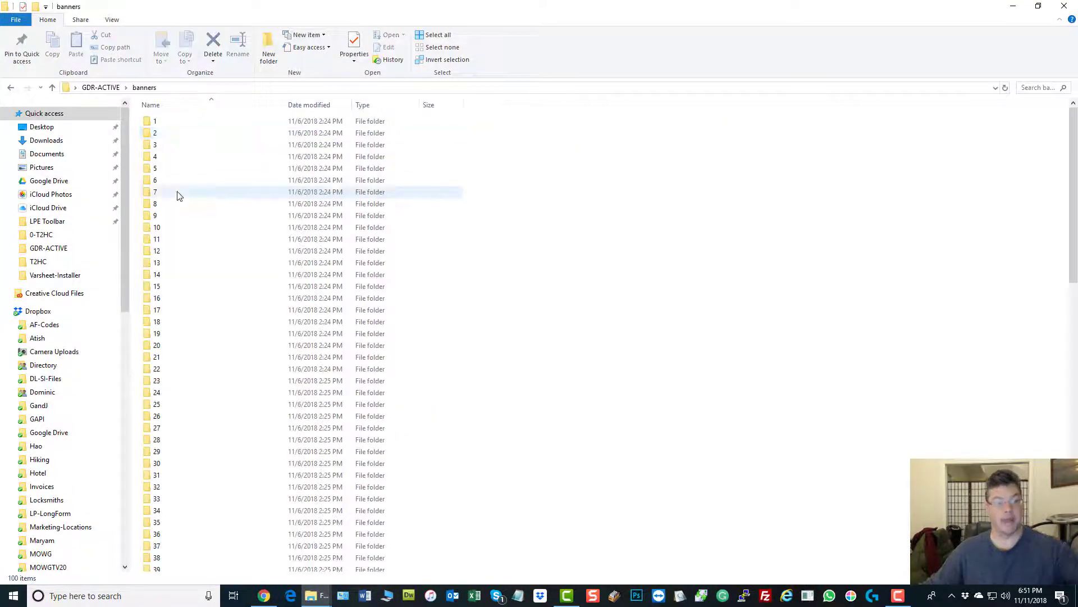
Review the numbered folders in banners down to 100, open folder 1 and view garage-door-banner-1.jpg in Photos.
scroll(556, 208, down, 20)
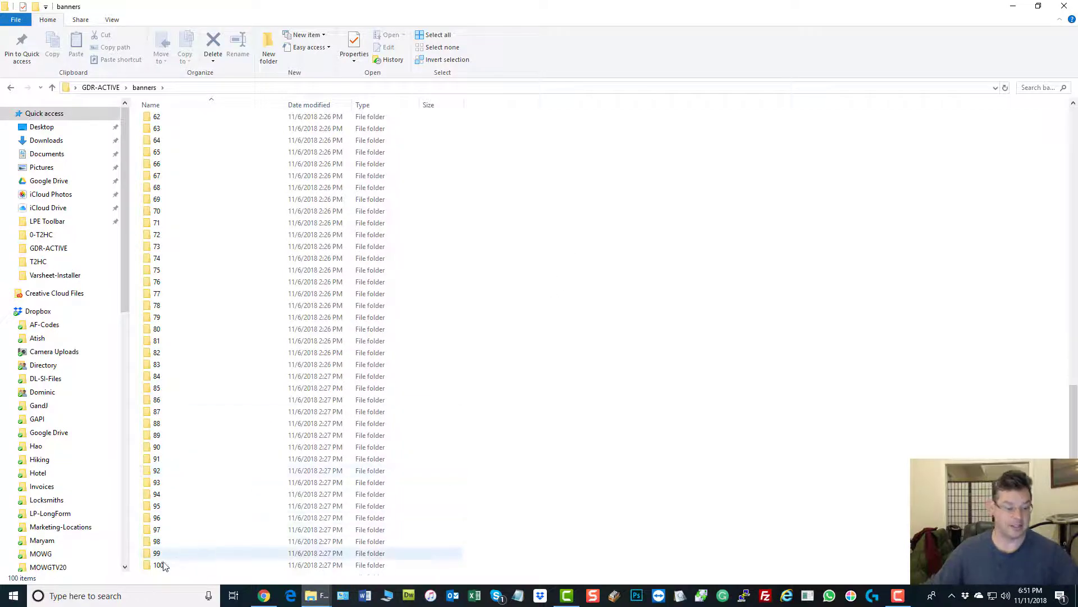
scroll(568, 278, up, 20)
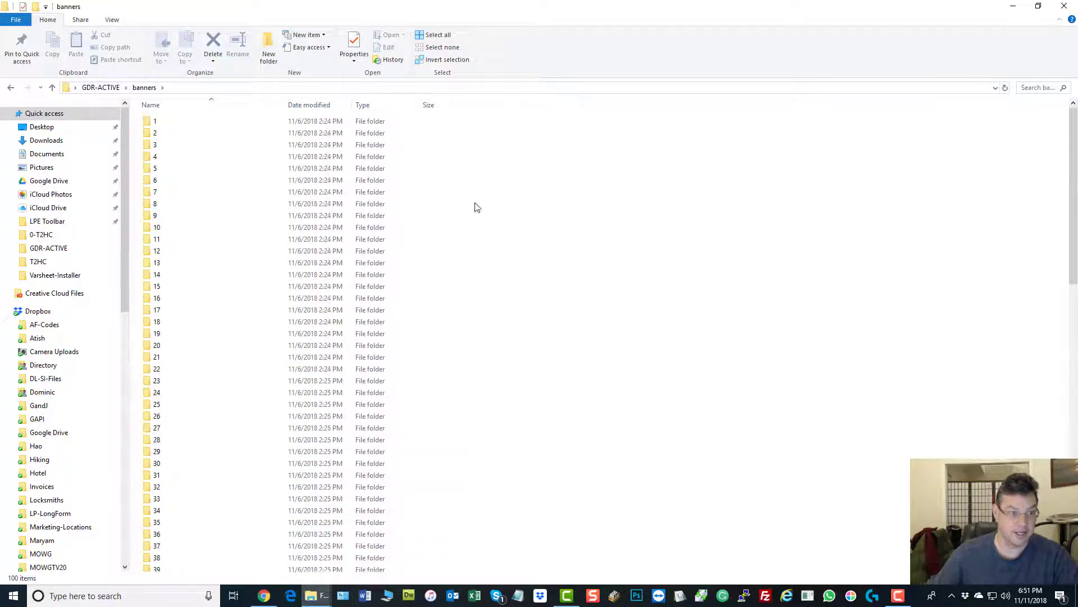
double_click(152, 123)
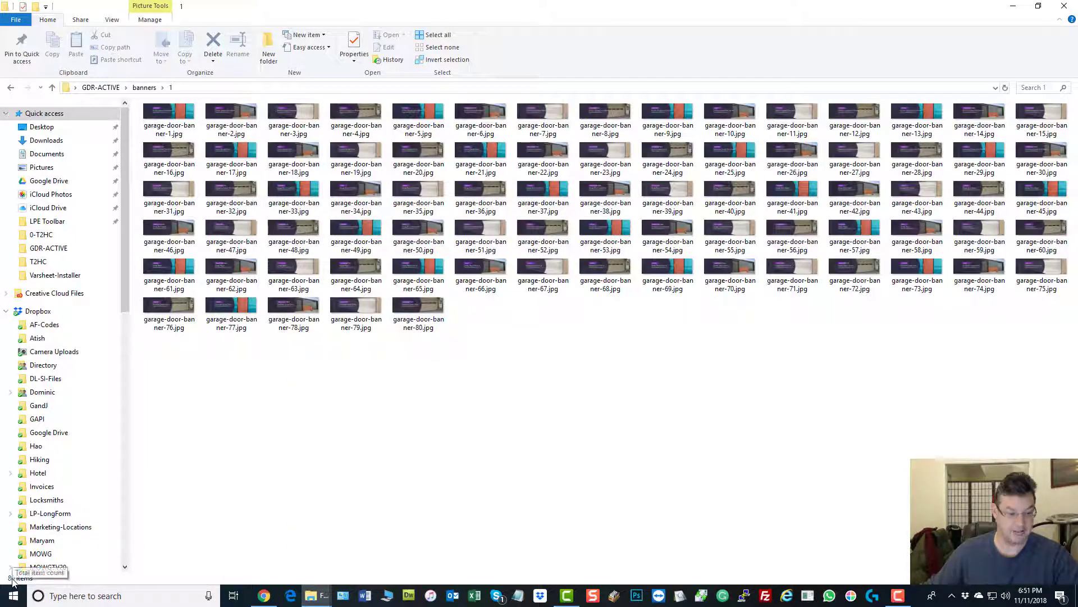
click(166, 117)
double_click(165, 117)
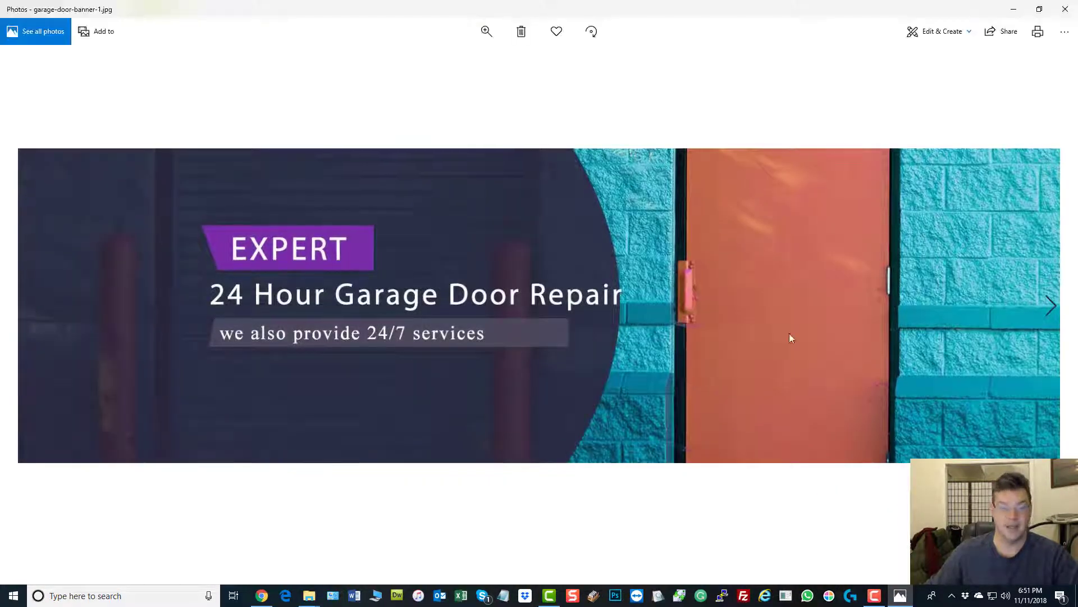
Page forward through the banner images from garage-door-banner-1.jpg to garage-door-banner-10.jpg to compare their wording and pictures.
click(1051, 306)
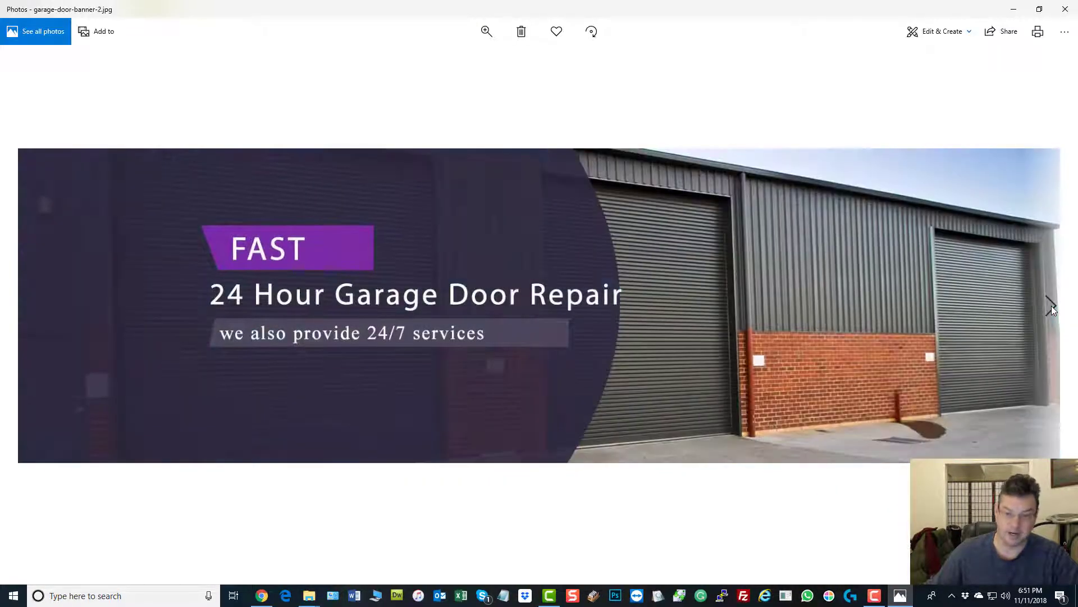
click(1051, 307)
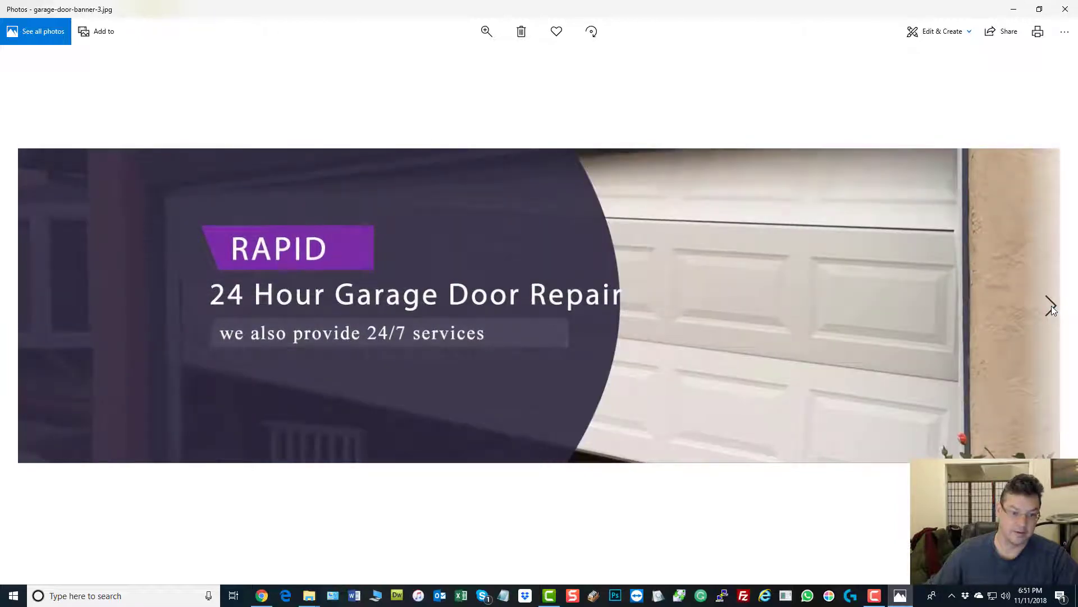
click(1051, 307)
click(1051, 306)
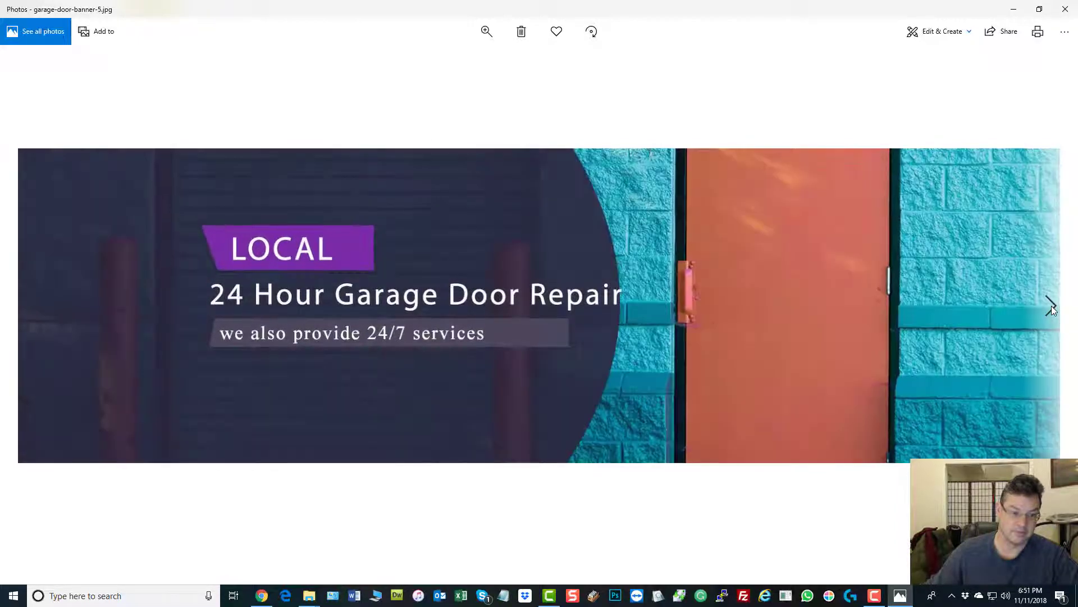
click(1052, 307)
click(1052, 306)
click(1051, 307)
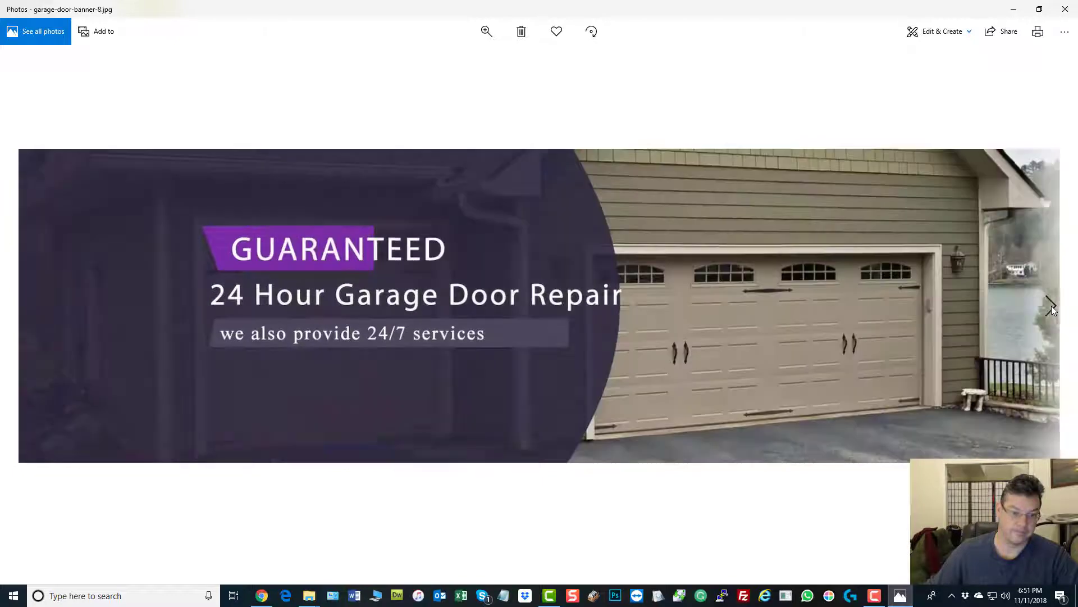
click(1051, 306)
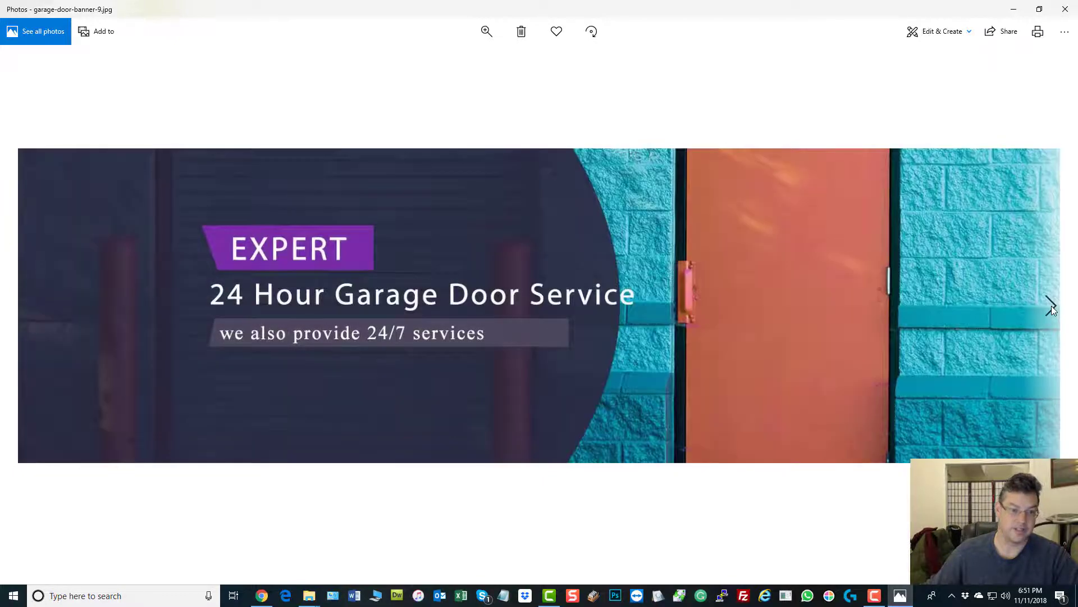
click(1051, 306)
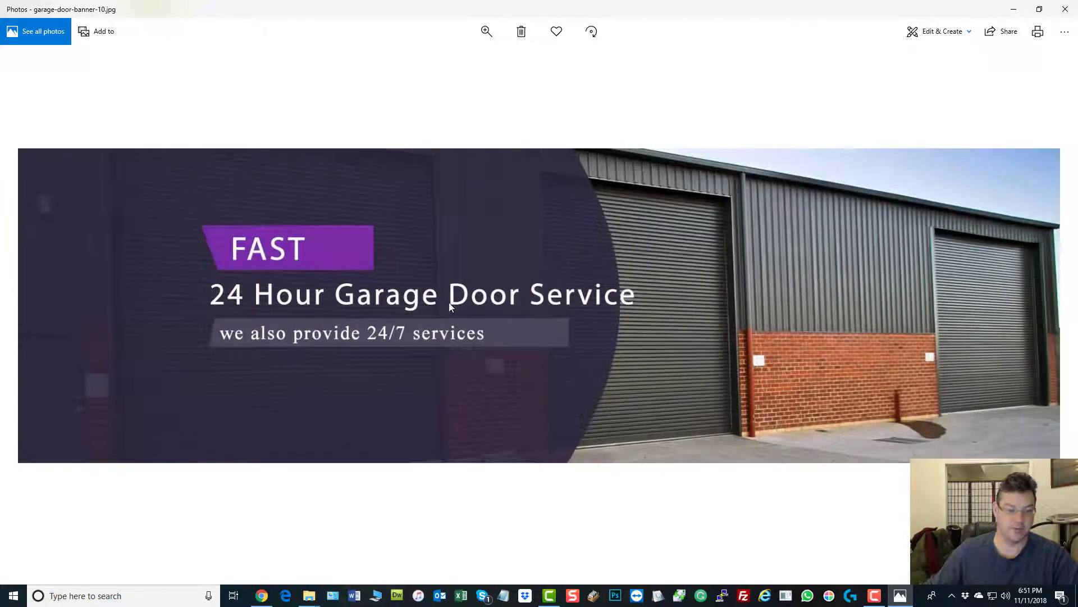
Go back to garage-door-banner-6.jpg and view the banners forward again to garage-door-banner-9.jpg.
click(28, 307)
click(28, 306)
click(28, 306)
click(28, 306)
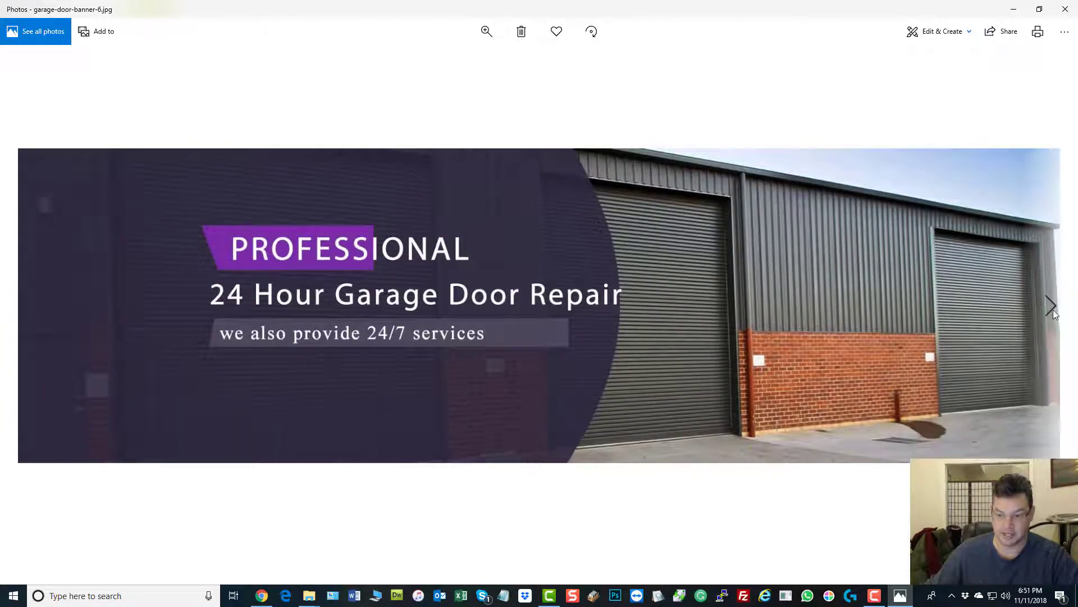
click(1052, 307)
click(1052, 306)
click(1052, 307)
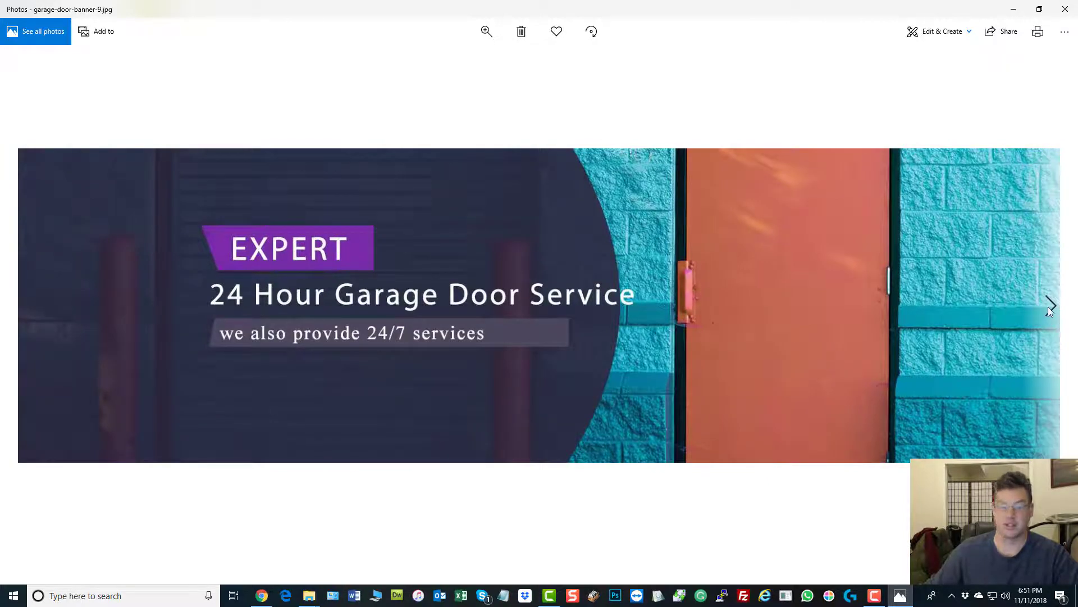
Page forward through folder 1's banners from garage-door-banner-9.jpg to garage-door-banner-29.jpg to compare their wording, and close the viewer.
click(1049, 307)
click(1049, 308)
click(1049, 307)
click(1049, 307)
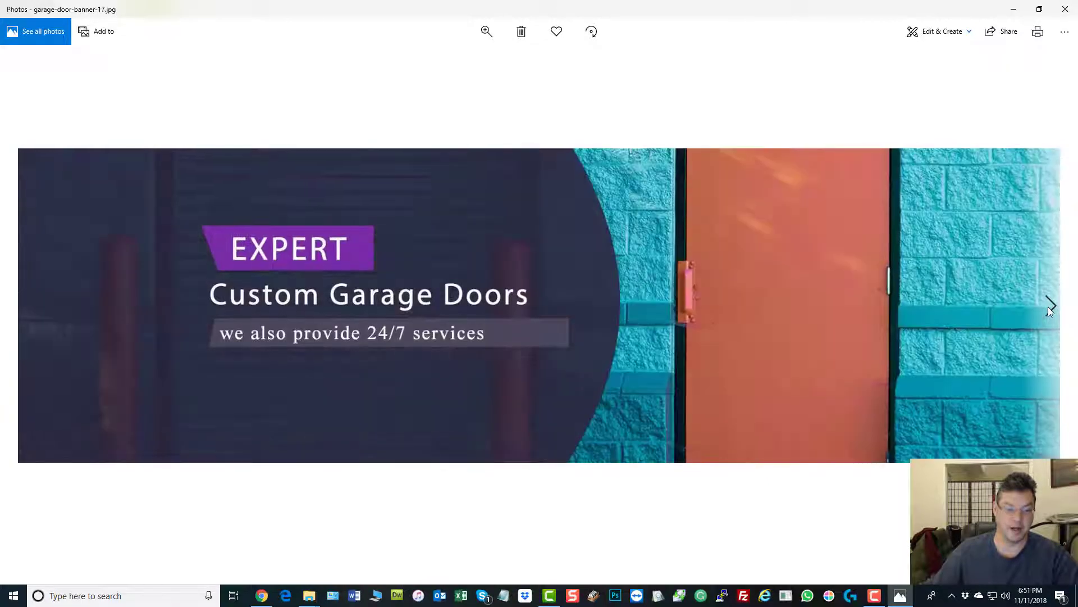
click(1049, 306)
click(1049, 306)
click(1049, 306)
click(1049, 307)
click(1049, 307)
click(1049, 306)
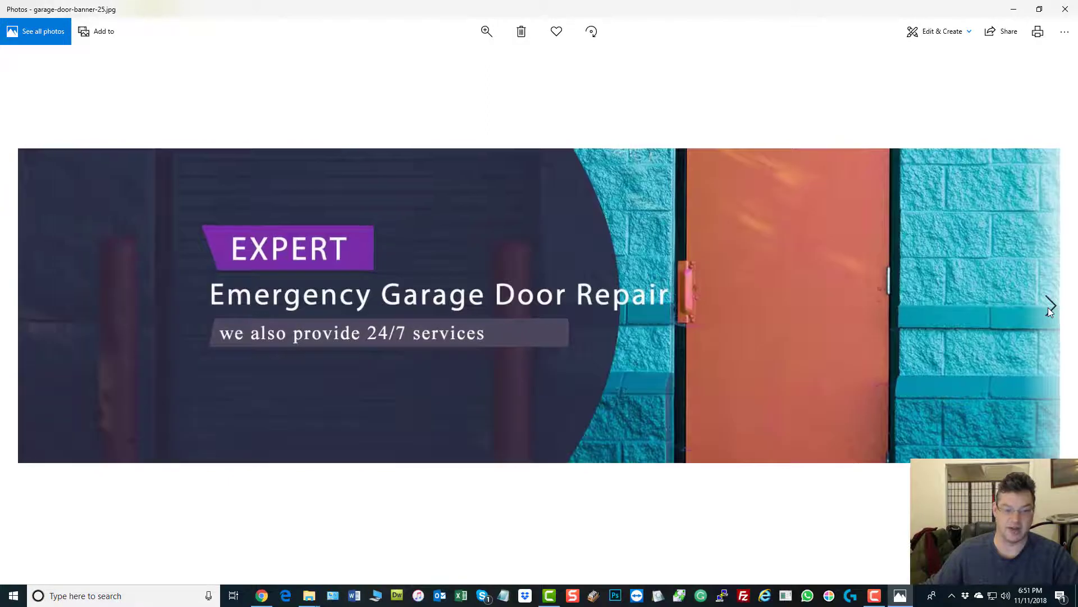
click(1049, 307)
click(1049, 307)
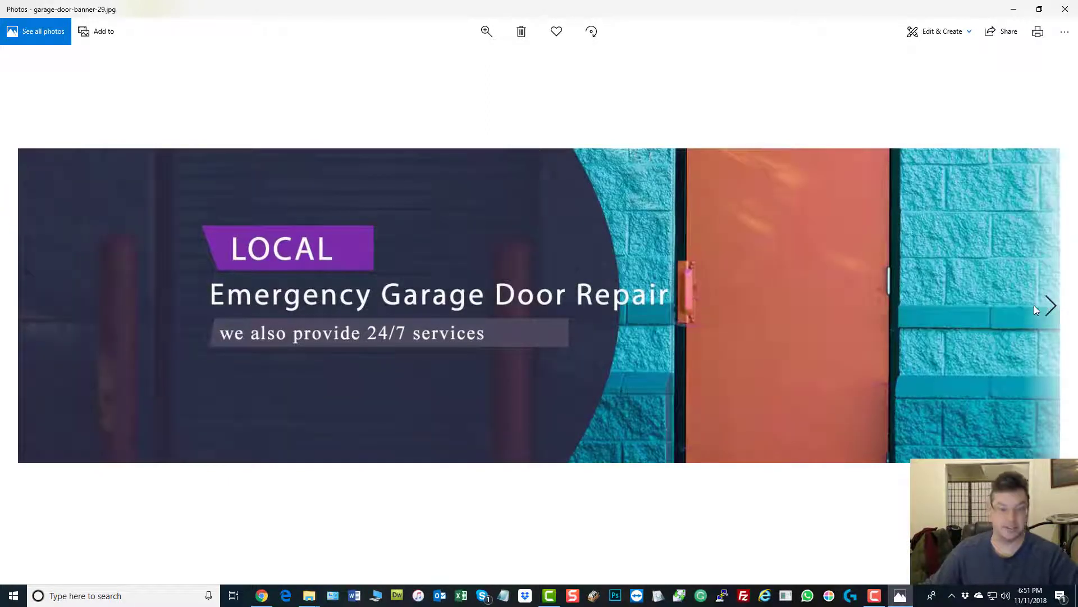
click(1064, 10)
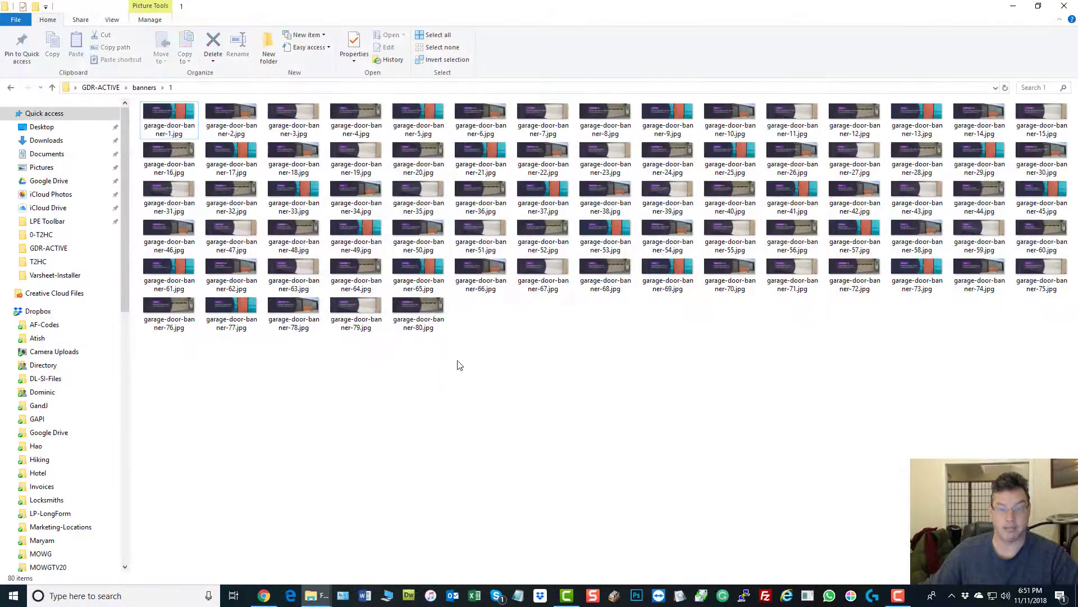
Open folder 2 in banners and view garage-door-banner-1.jpg through garage-door-banner-5.jpg, plus garage-door-banner-34.jpg, closing the viewer after each viewing.
click(144, 88)
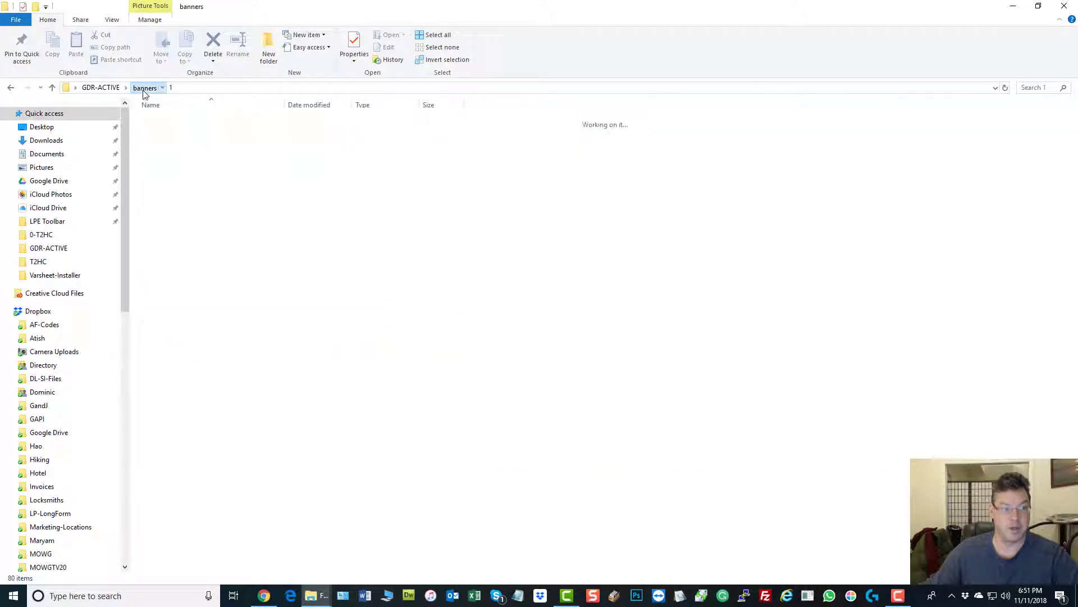
double_click(156, 132)
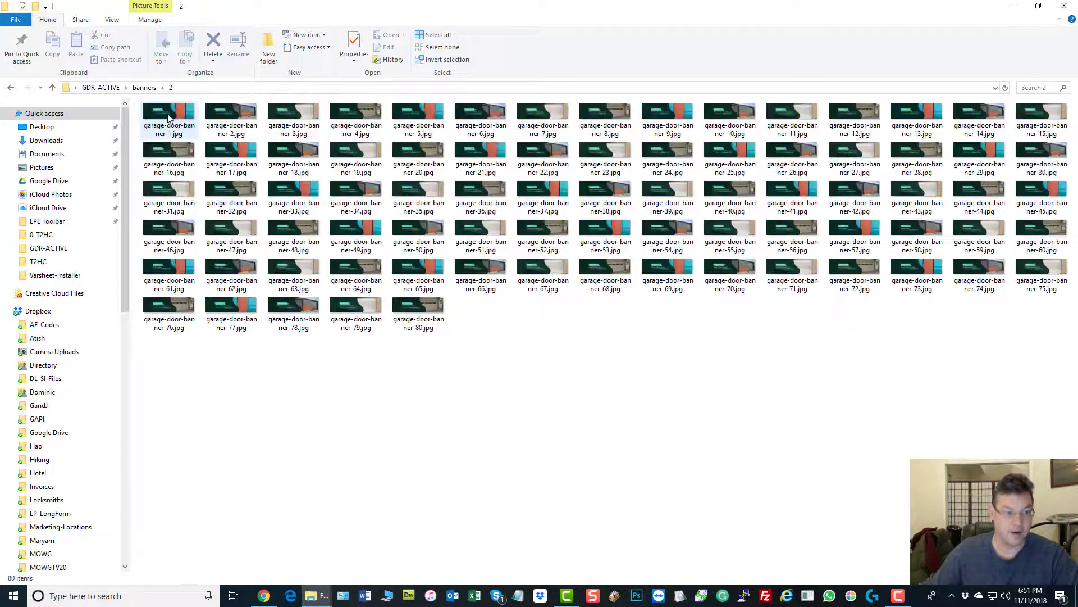
double_click(168, 116)
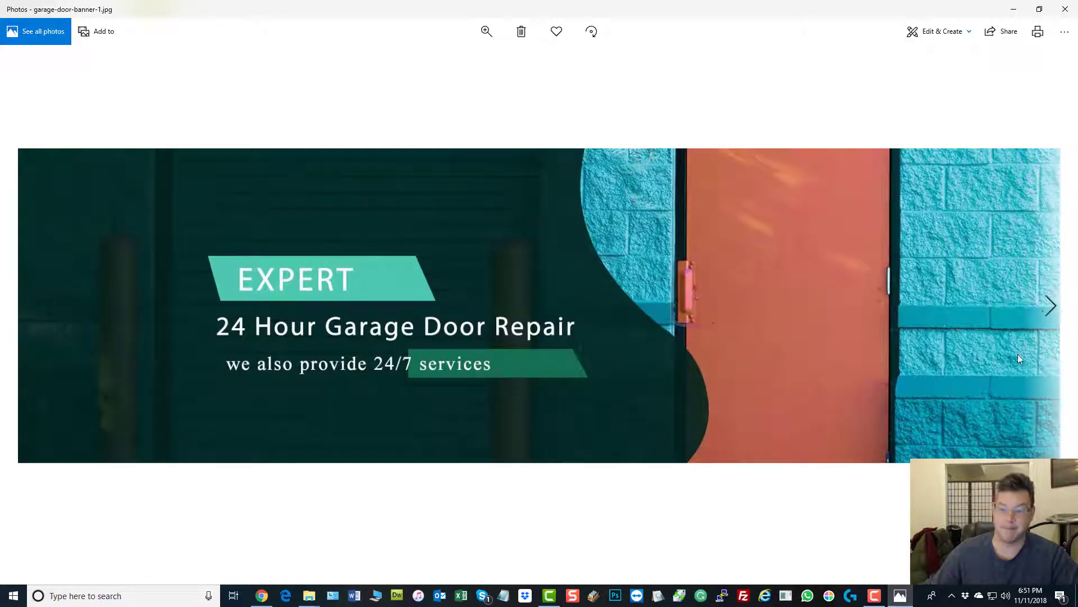
click(1048, 305)
click(1048, 305)
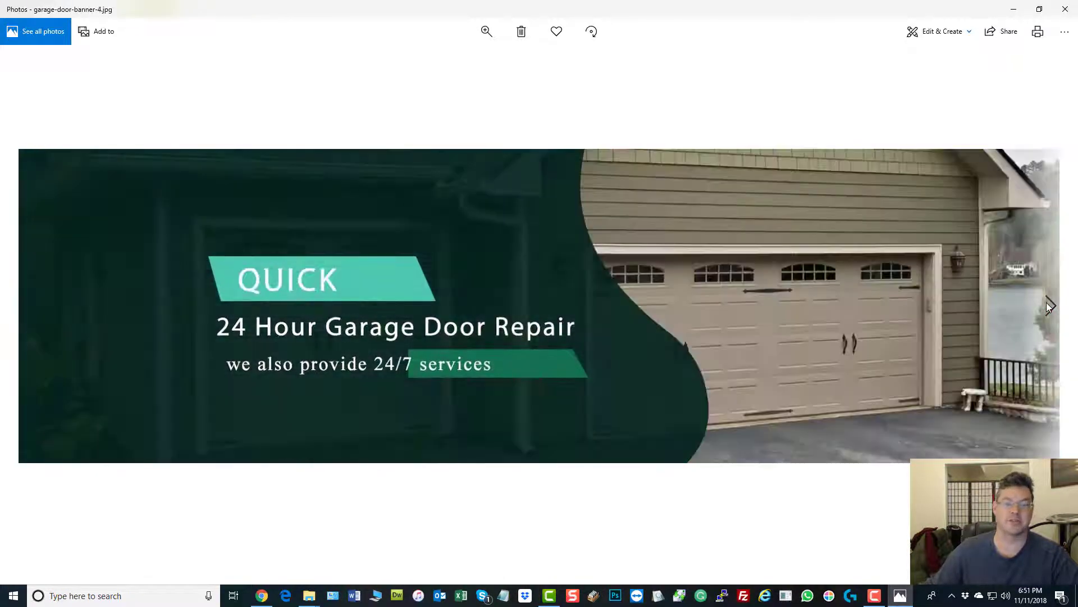
click(1048, 305)
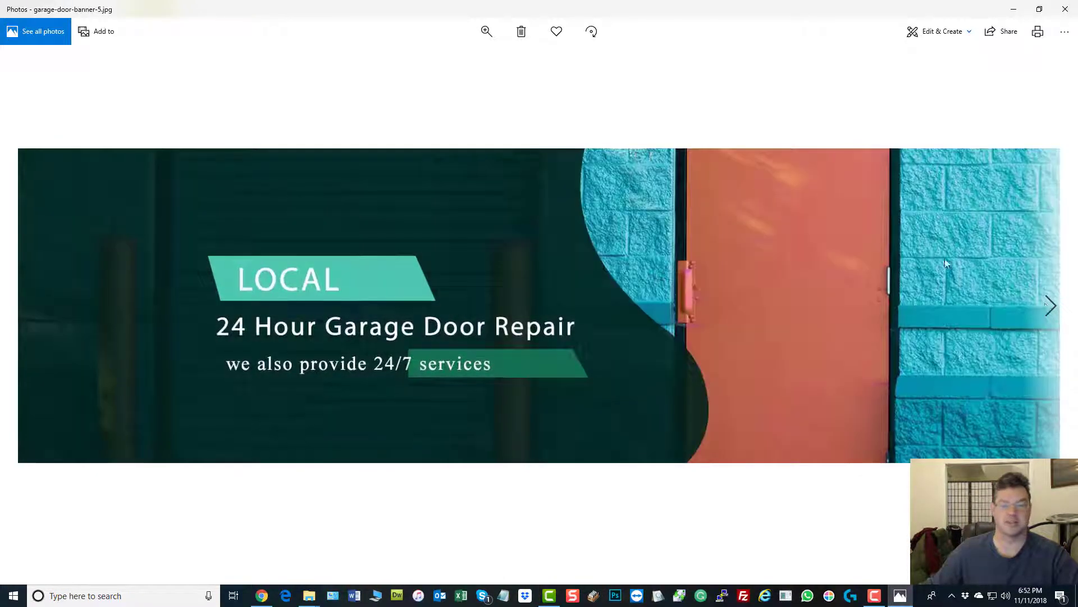
click(1061, 9)
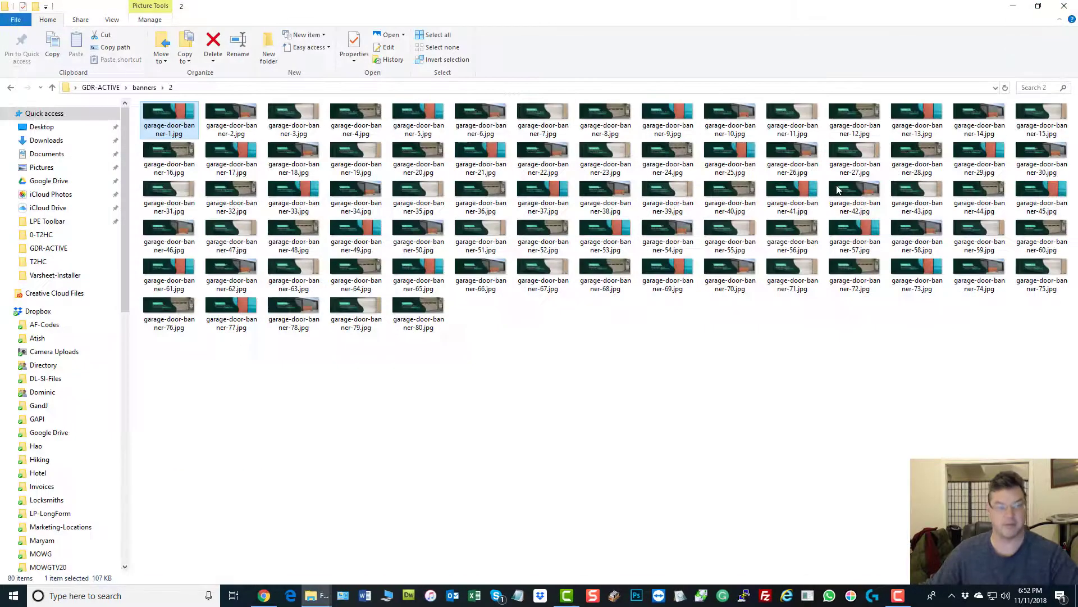
double_click(357, 196)
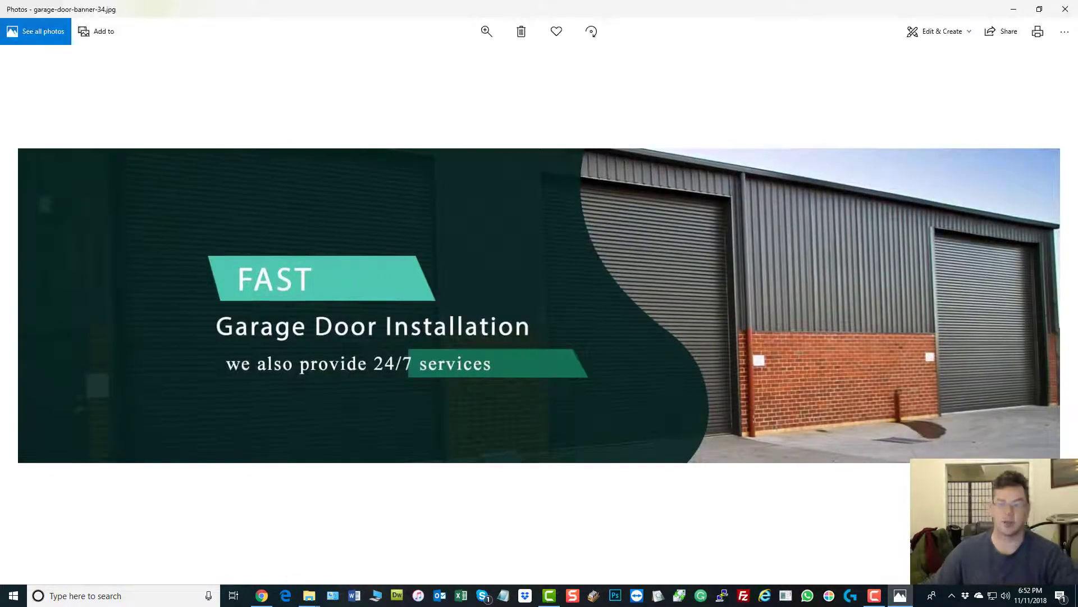
click(1066, 9)
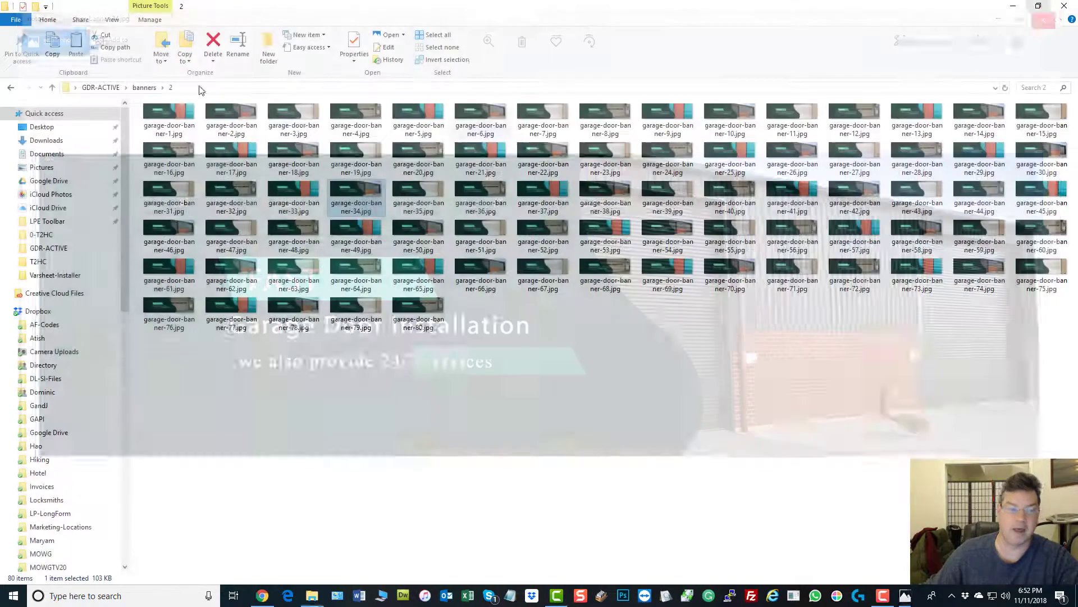
Open folder 3 in banners, view garage-door-banner-1.jpg through garage-door-banner-5.jpg and close the viewer.
double_click(155, 144)
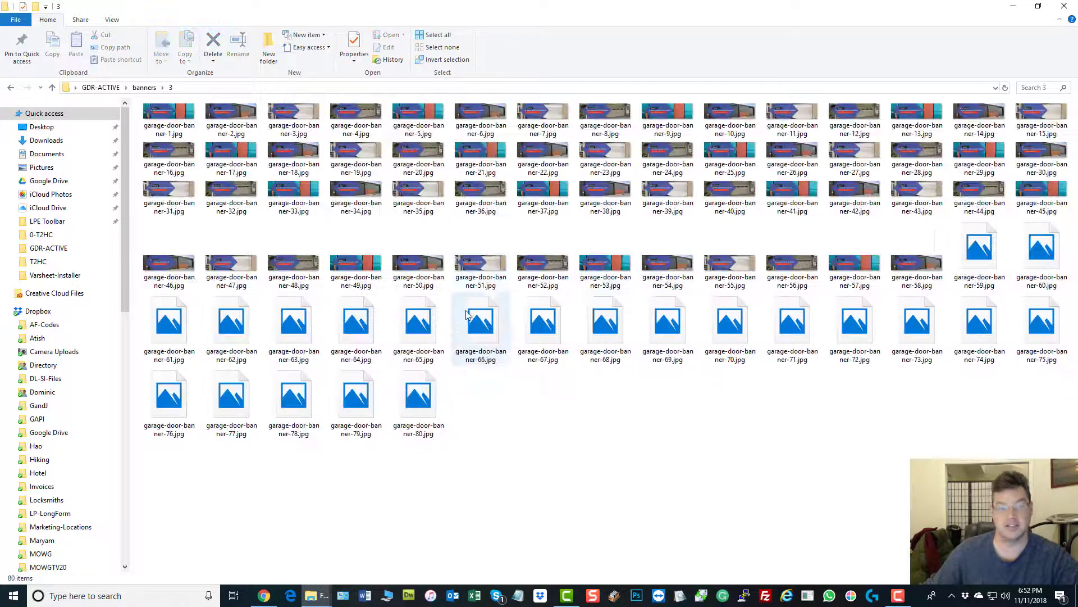
double_click(157, 115)
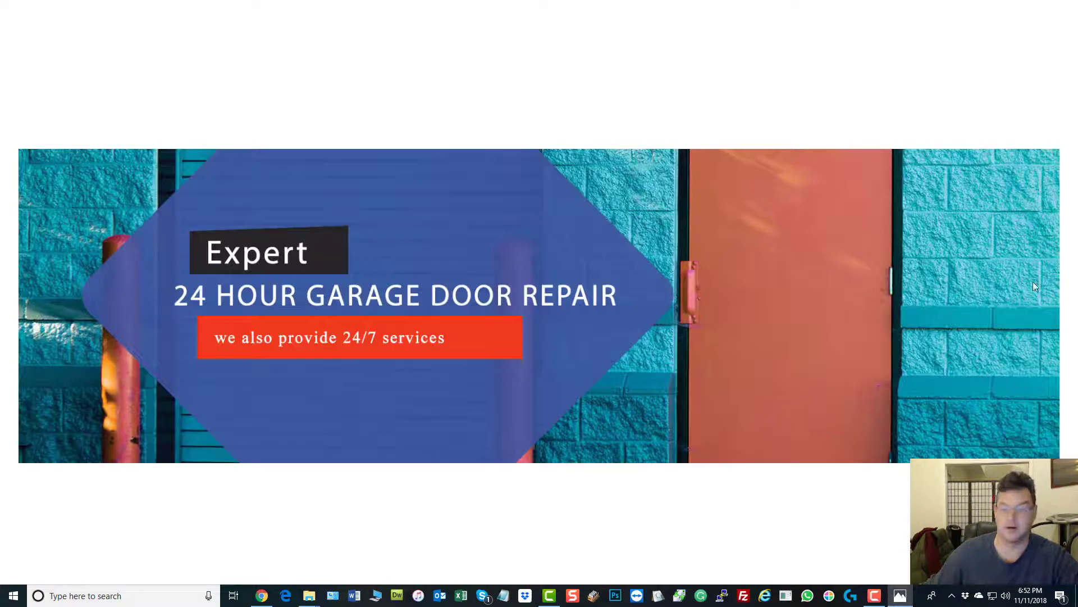
click(1052, 306)
click(1053, 307)
click(1052, 306)
click(1052, 306)
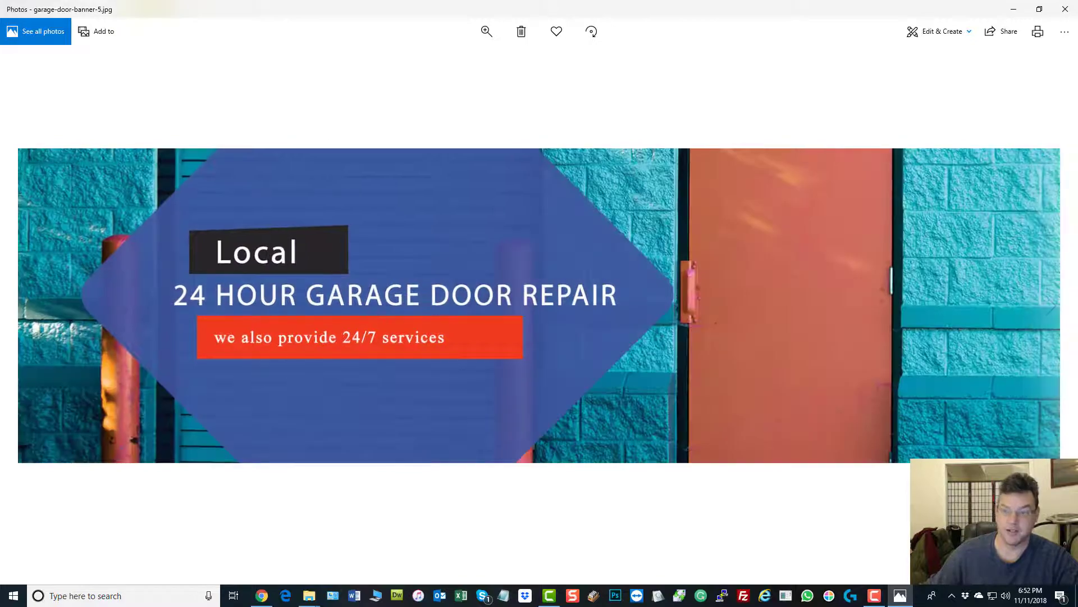
click(1065, 9)
Return to the banners folder, select folders 1 through 100 and compress them with WinZip into banners.zip.
click(142, 87)
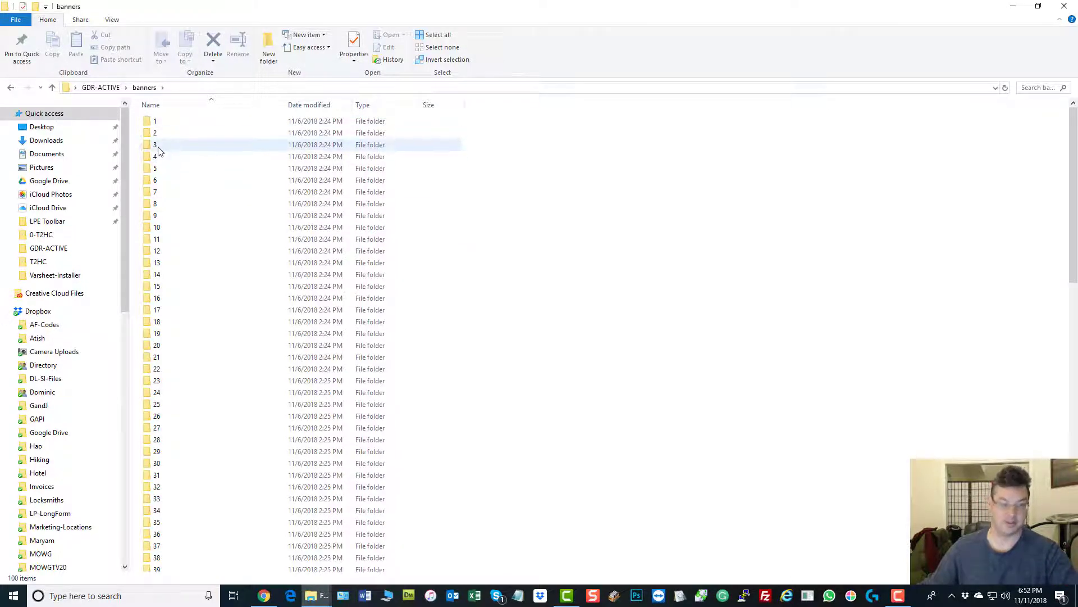
scroll(530, 272, down, 20)
scroll(532, 282, up, 20)
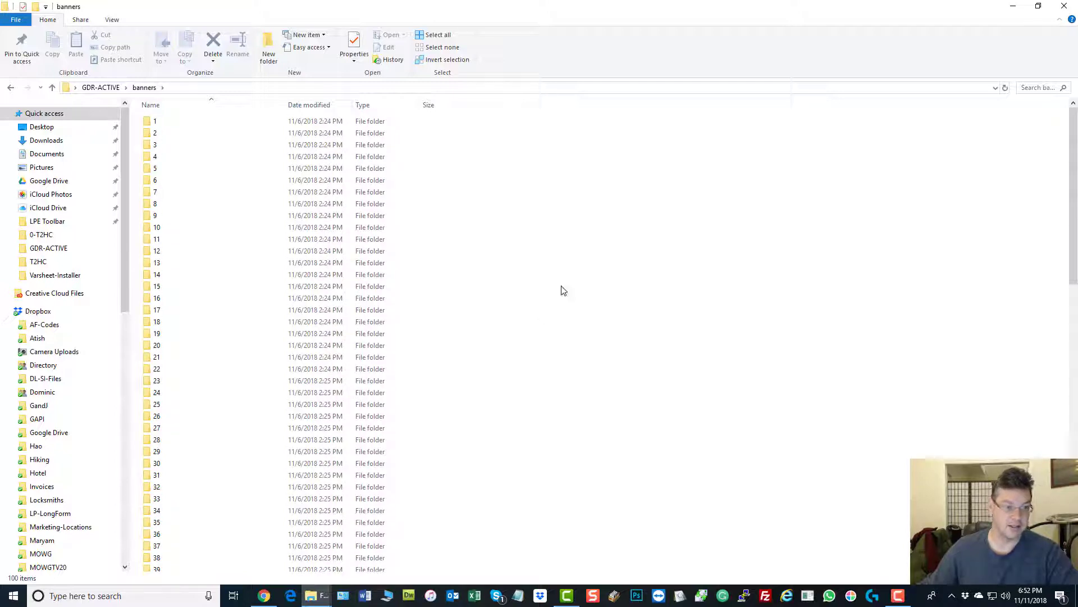
click(158, 121)
scroll(576, 380, down, 16)
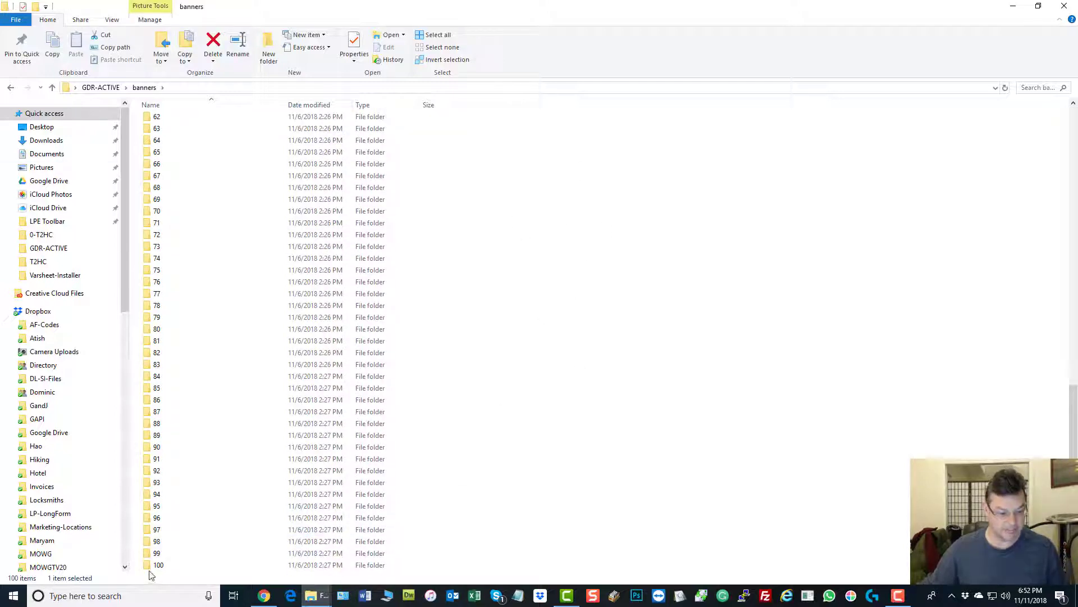
scroll(152, 567, down, 5)
shift+click(157, 564)
scroll(730, 255, up, 20)
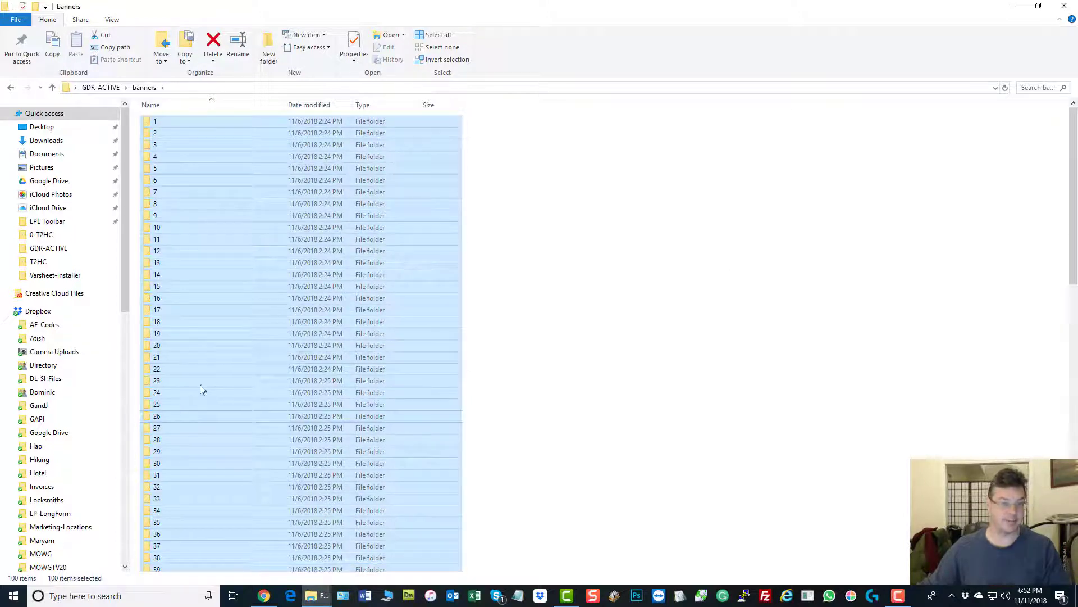
right_click(218, 175)
mouse_move(279, 251)
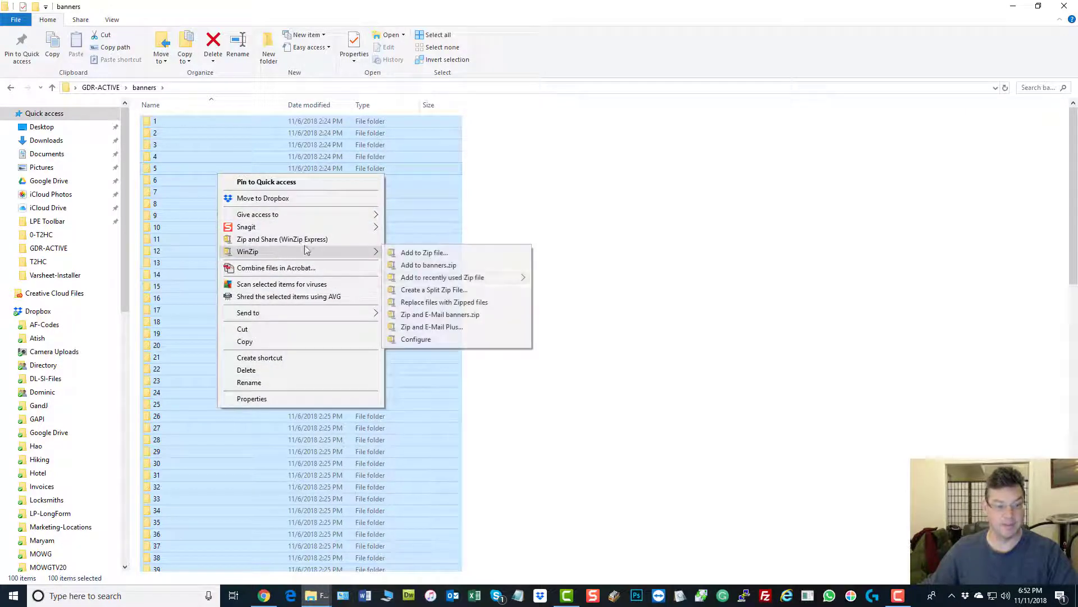
click(436, 264)
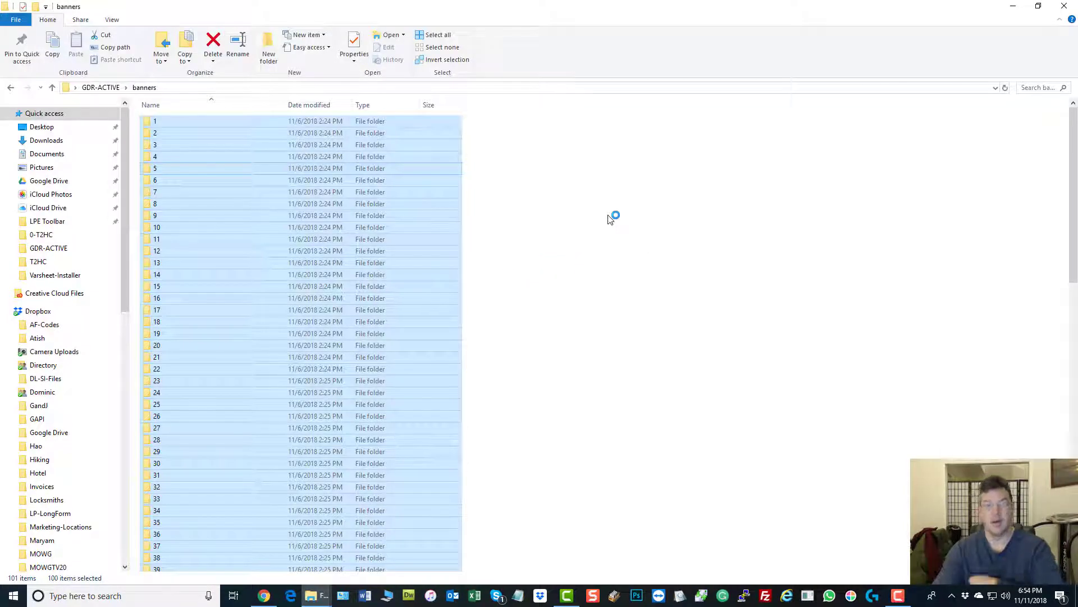
Locate banners.zip in the banners folder, bring the browser window back and open the zip upload form in Varsheet Installer's Images Uploader.
click(536, 289)
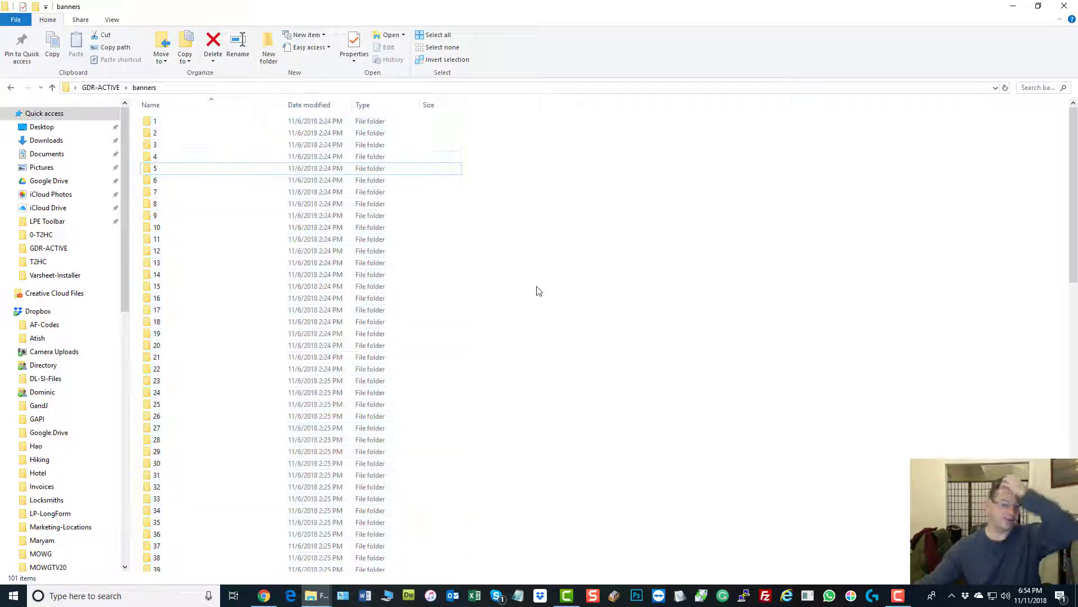
scroll(573, 373, down, 20)
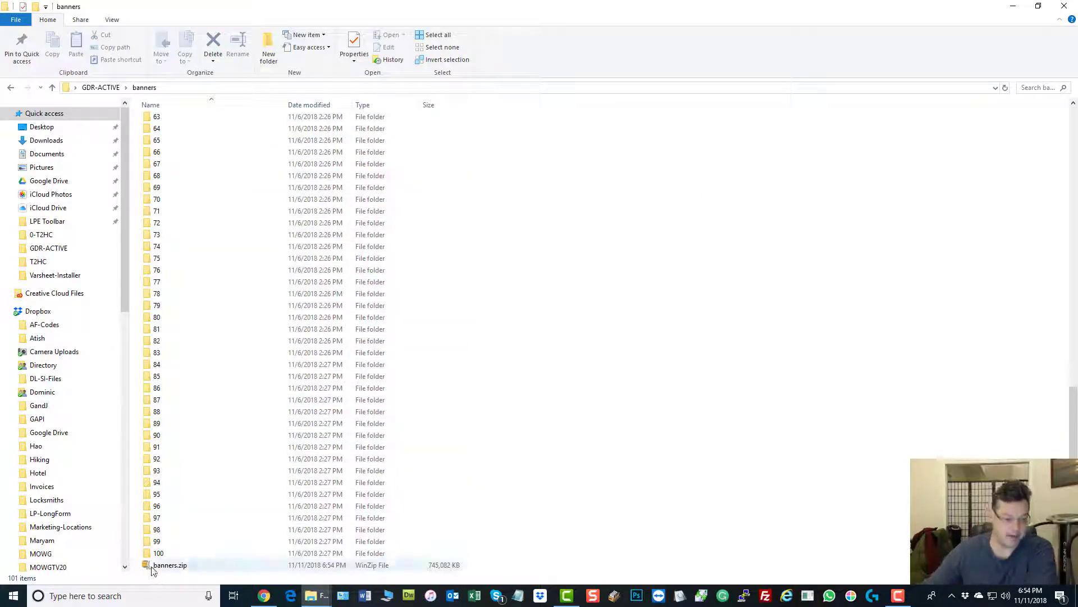
mouse_move(171, 566)
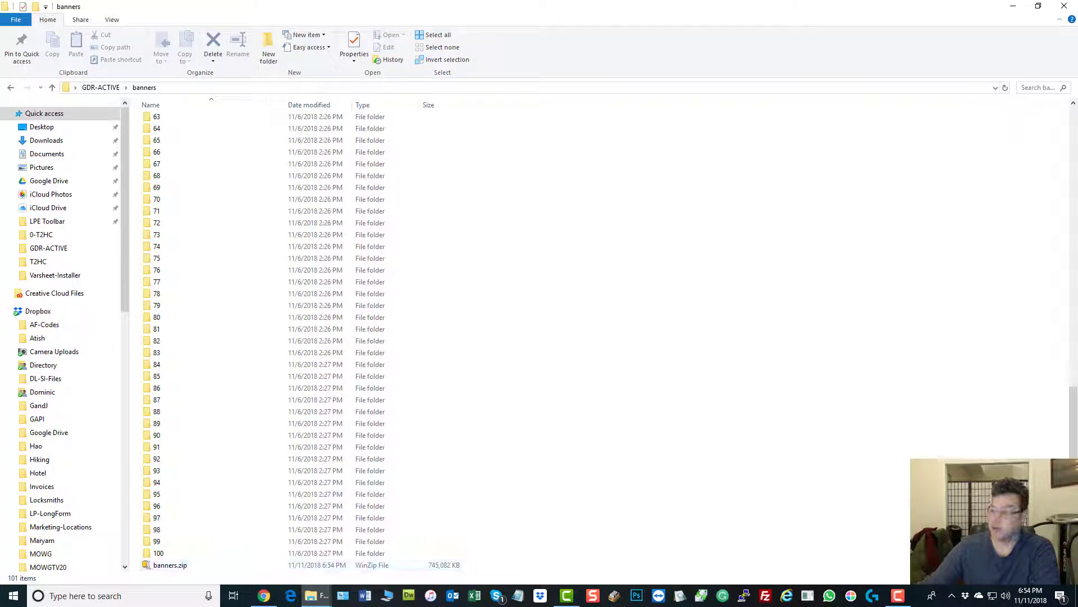
drag(1077, 63, 1067, 74)
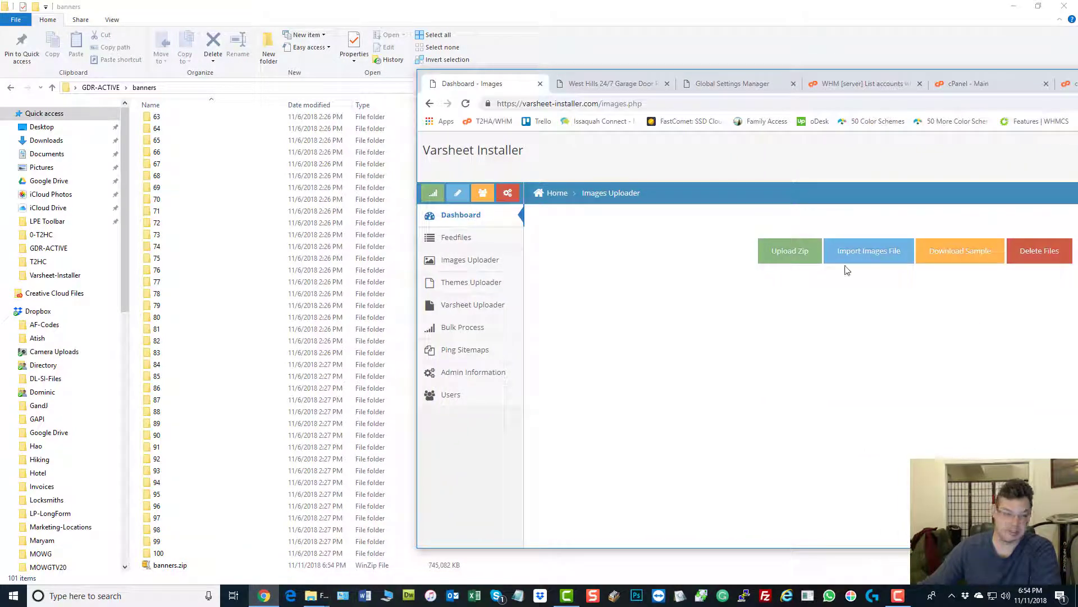
click(799, 257)
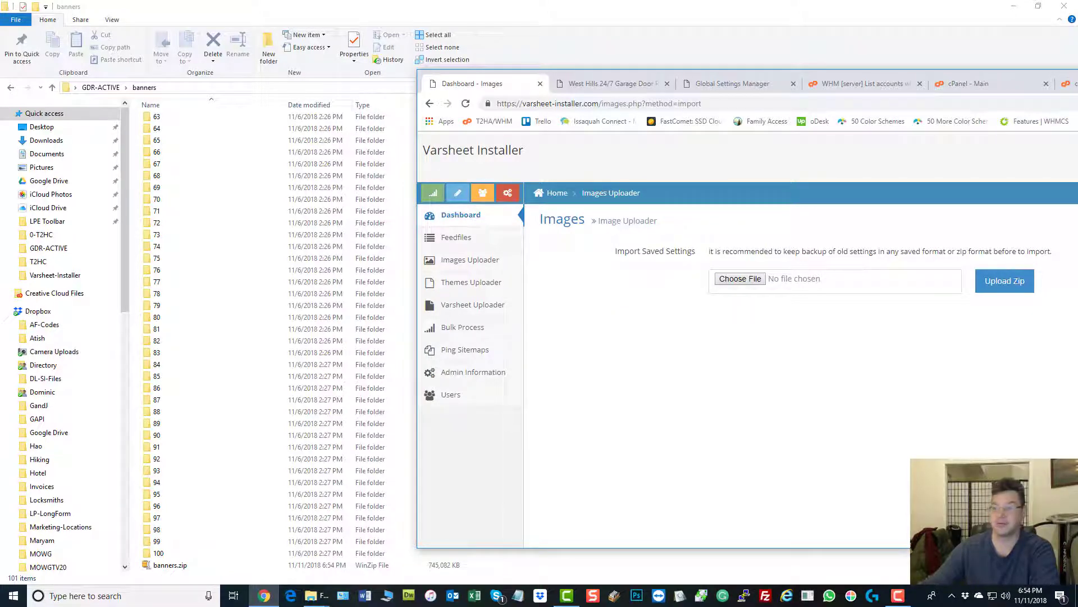
Move the browser aside, open inner-images inside GDR-ACTIVE and examine the contents of its aboutboxes, extlogos and banners folders.
drag(521, 74, 745, 69)
click(102, 88)
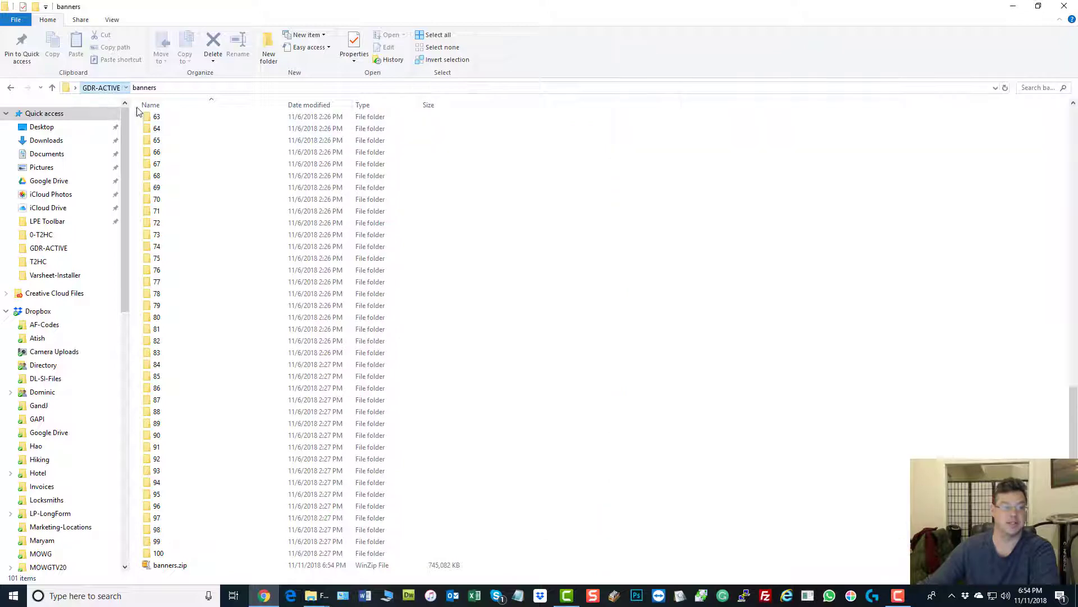
double_click(225, 144)
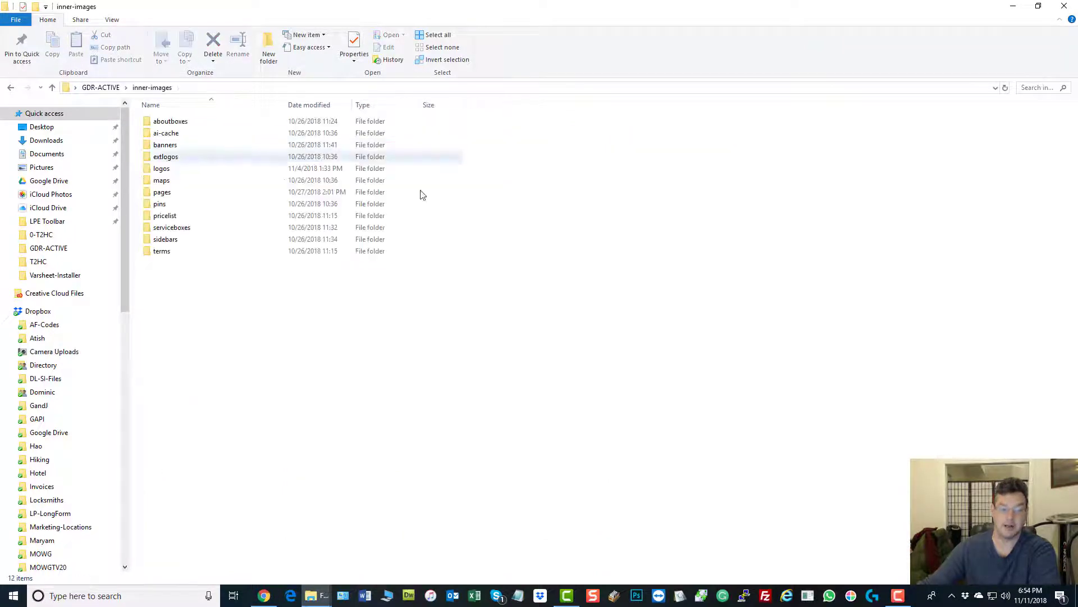
double_click(175, 120)
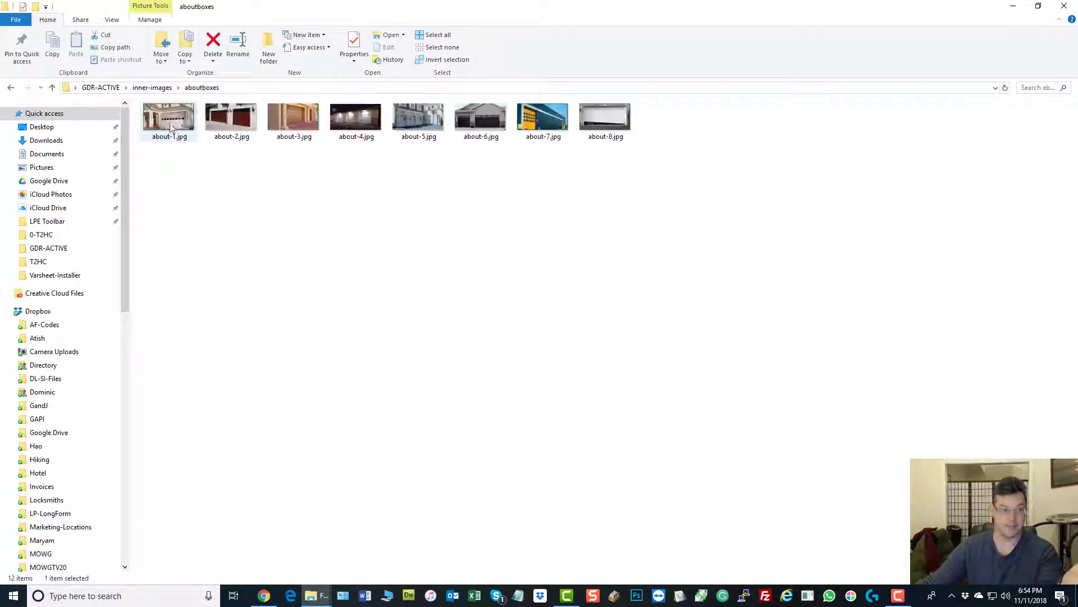
click(152, 88)
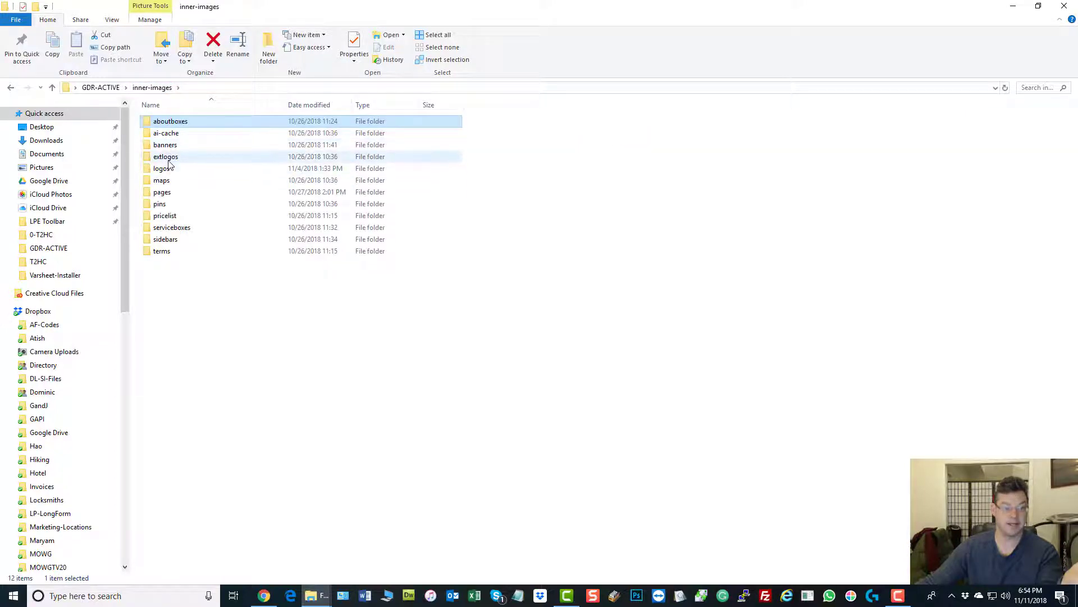
double_click(166, 157)
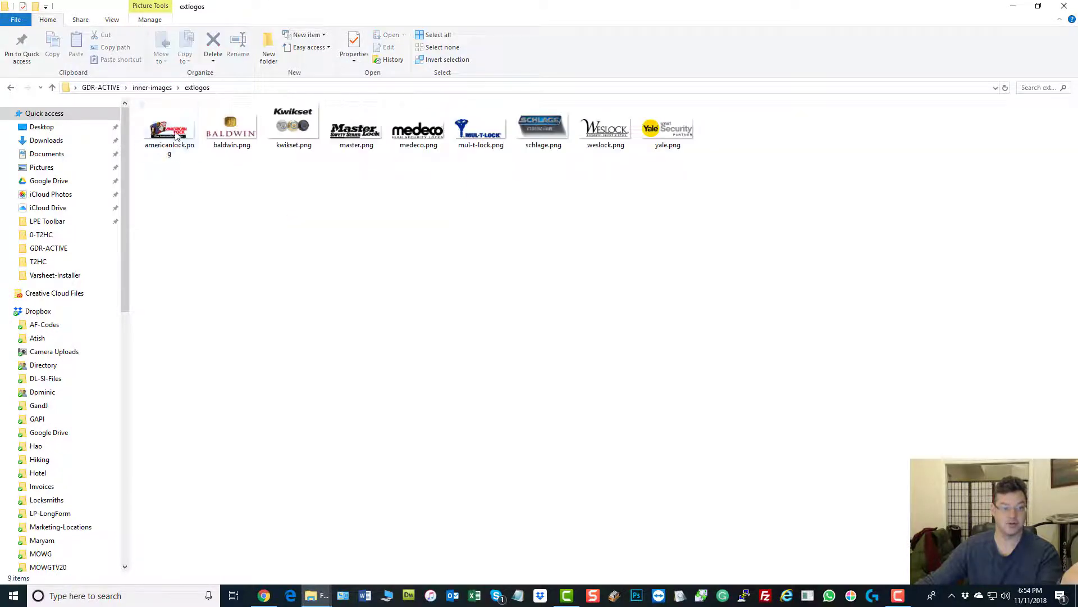
click(153, 88)
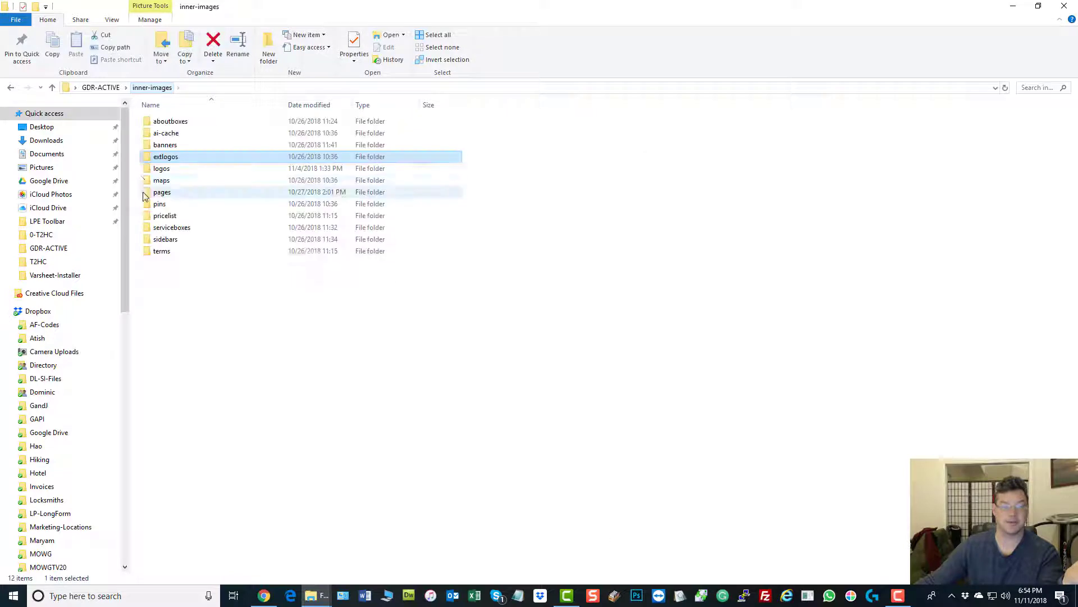
double_click(164, 144)
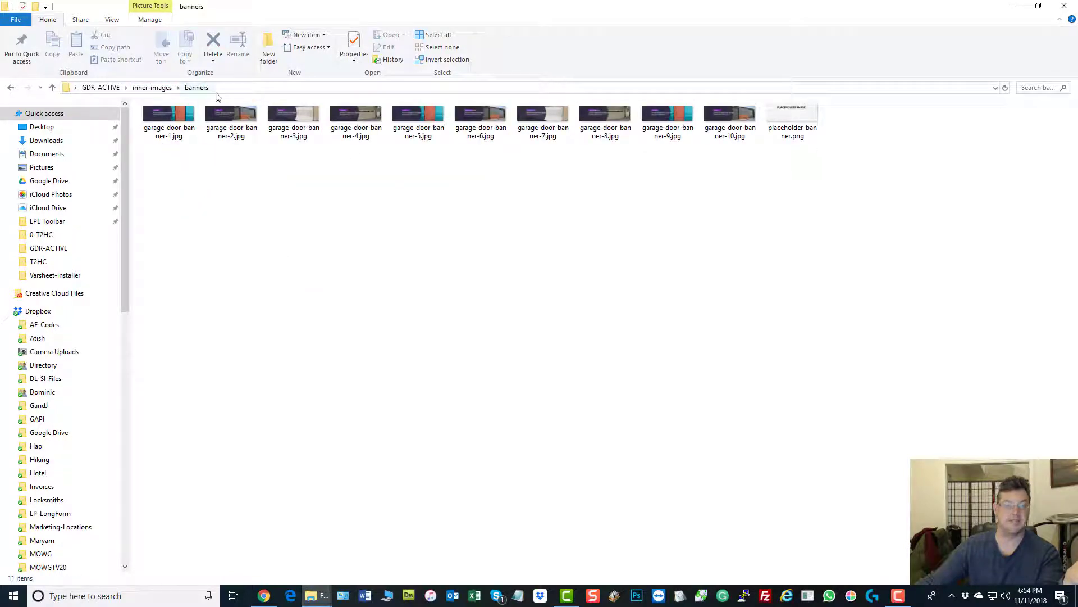
click(142, 89)
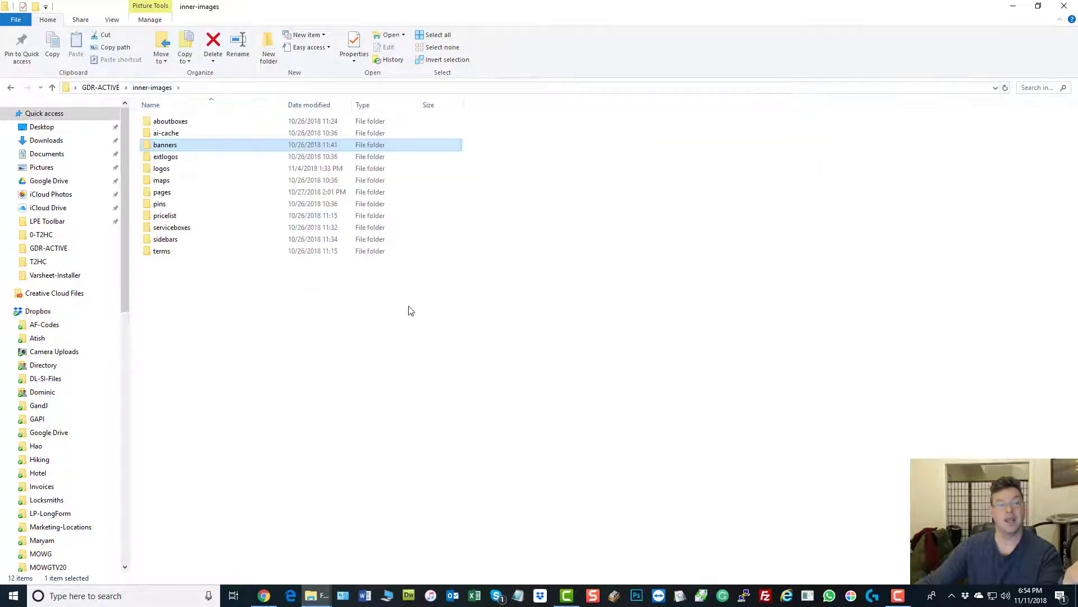
Select all twelve folders in inner-images, from aboutboxes through terms, and compress them with WinZip into inner-images.zip.
drag(241, 313, 191, 129)
right_click(213, 155)
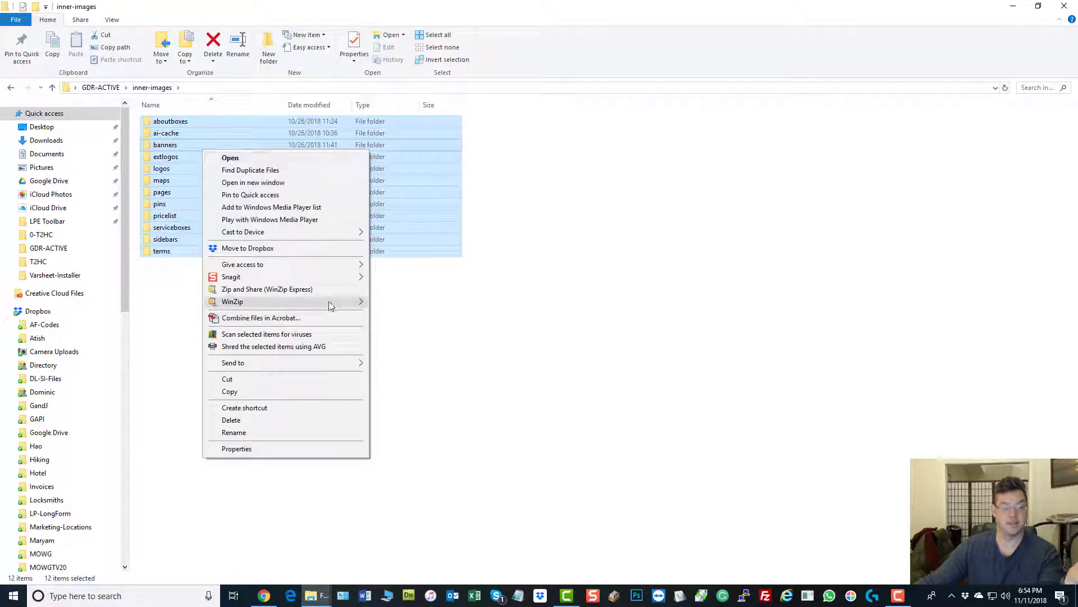
mouse_move(354, 302)
click(447, 320)
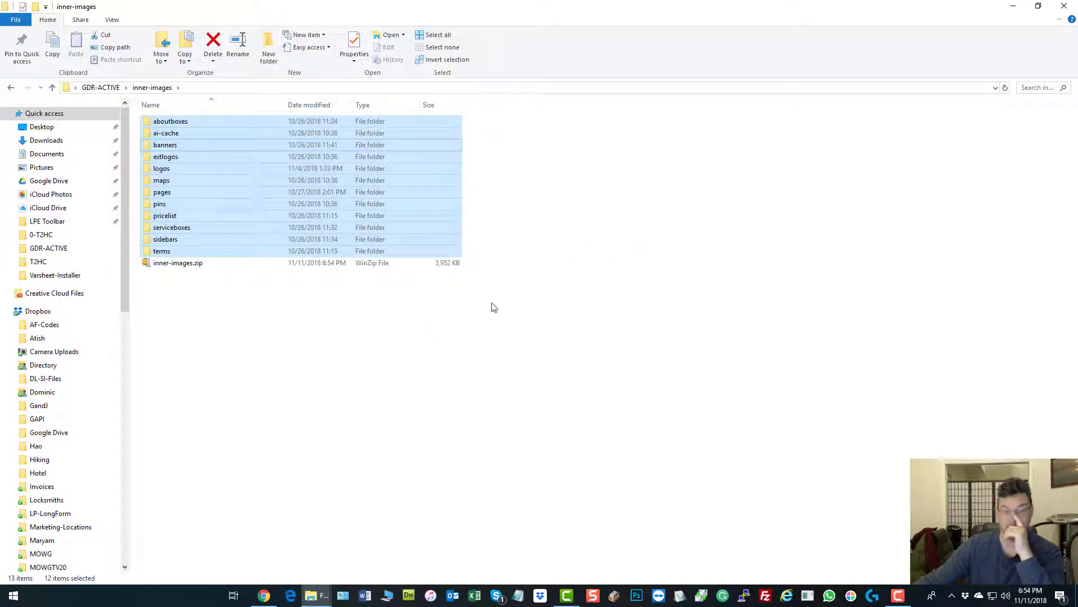
click(314, 354)
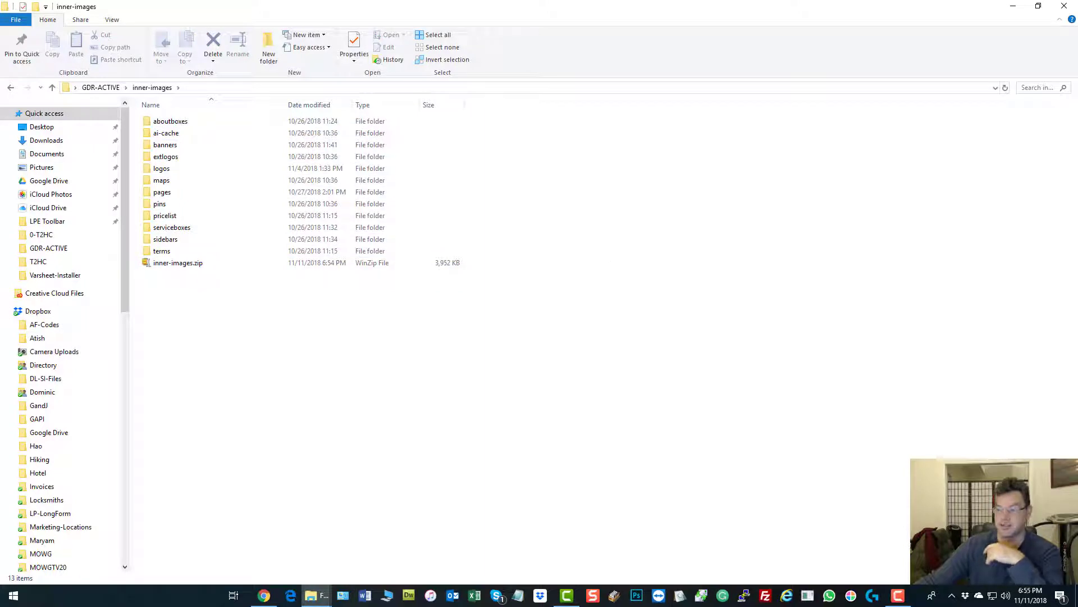
Bring the browser window beside the folder and upload inner-images.zip through the Images Uploader's zip form.
drag(1077, 67, 786, 97)
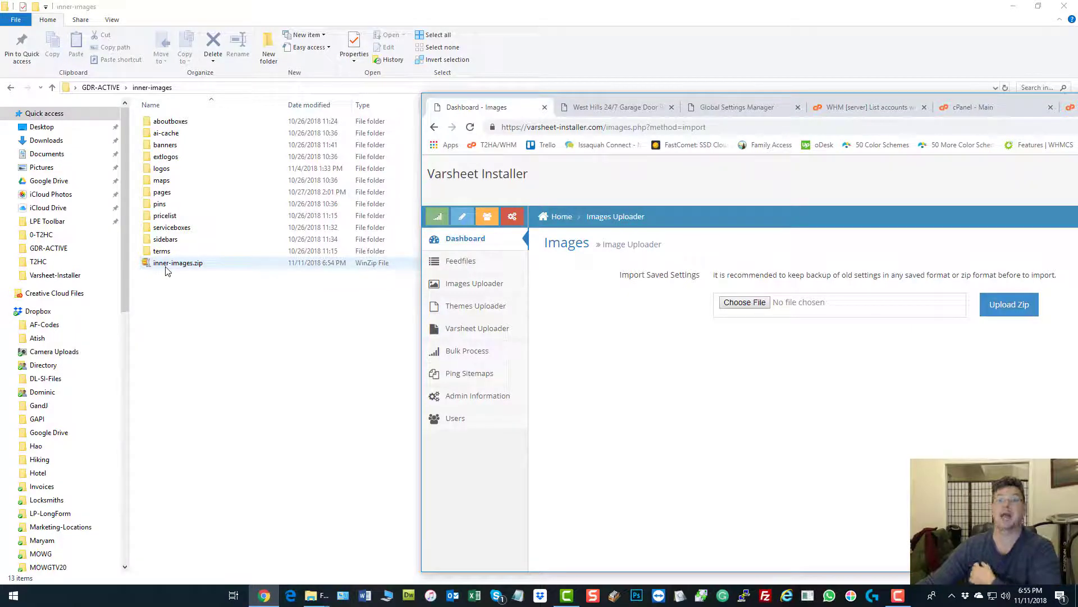
drag(169, 268, 741, 306)
click(997, 312)
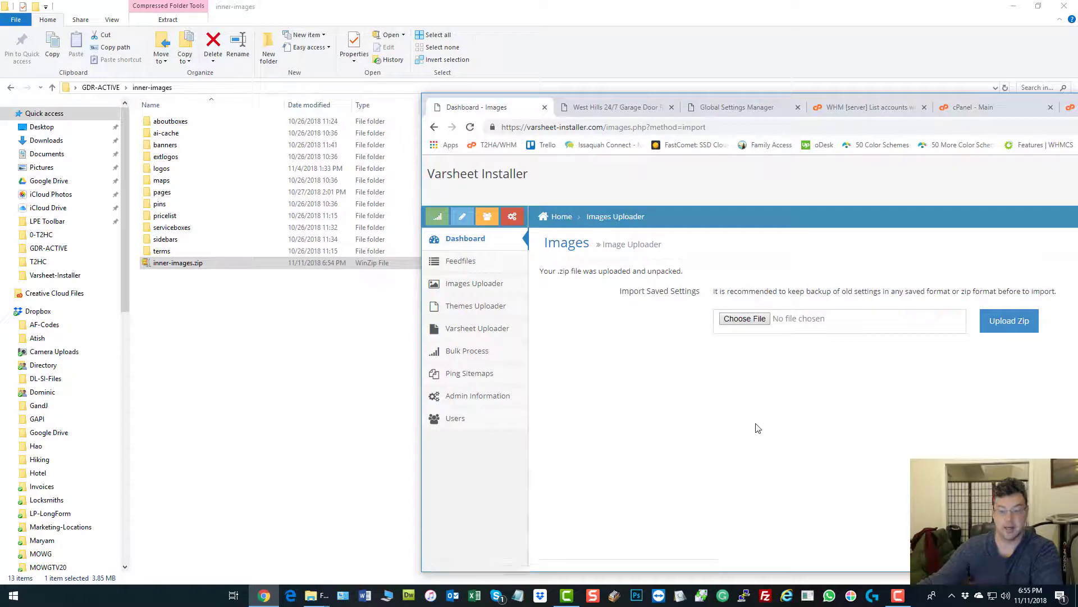
Locate banners.zip in the banners folder of GDR-ACTIVE and start uploading it through the Images Uploader's zip form.
click(102, 88)
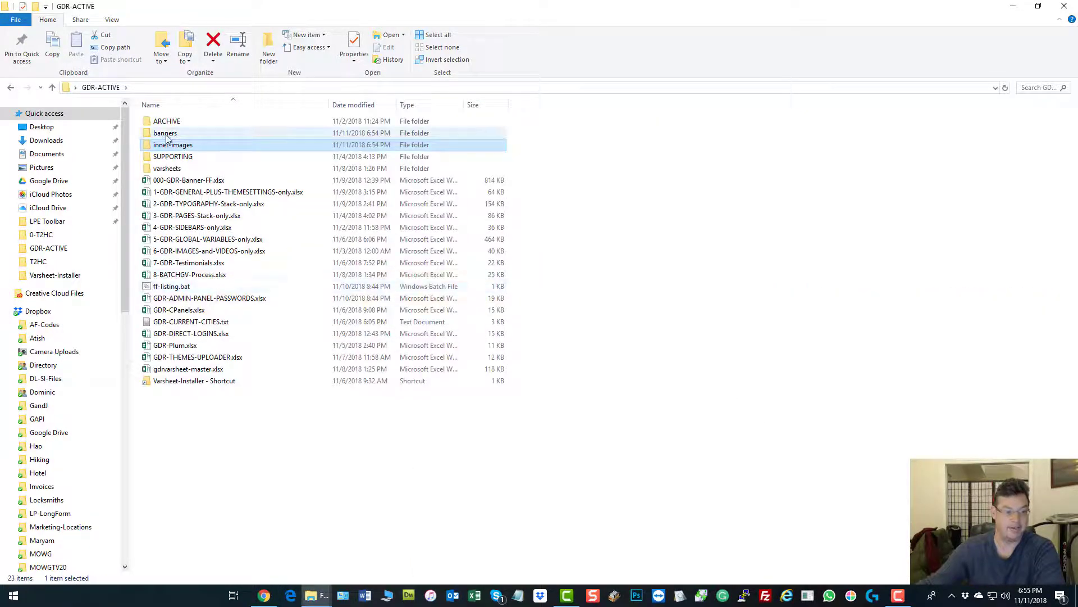
double_click(166, 134)
scroll(646, 256, down, 20)
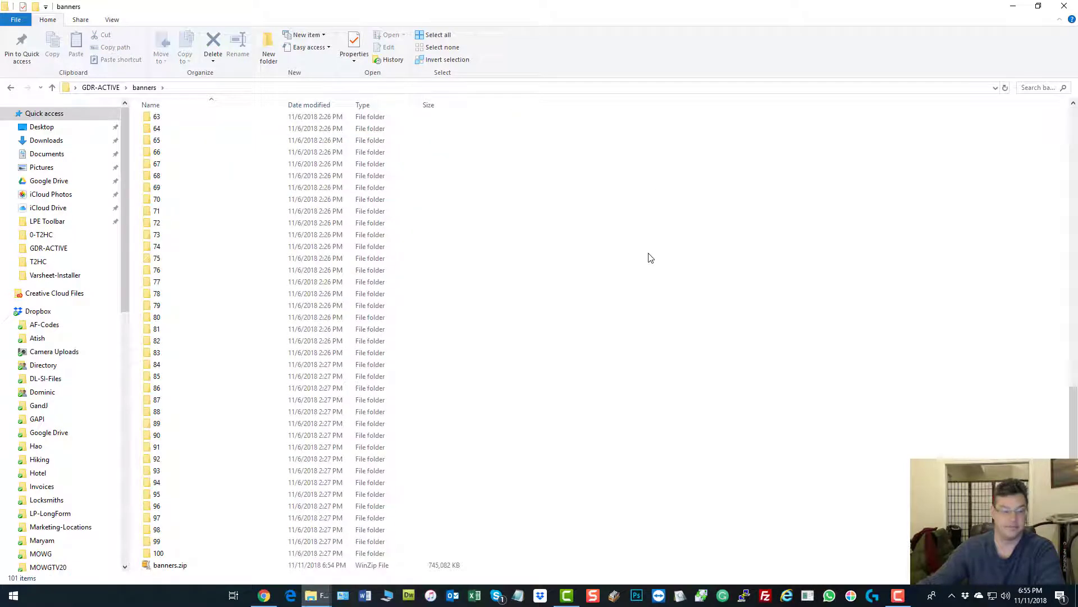
key(alt+Tab)
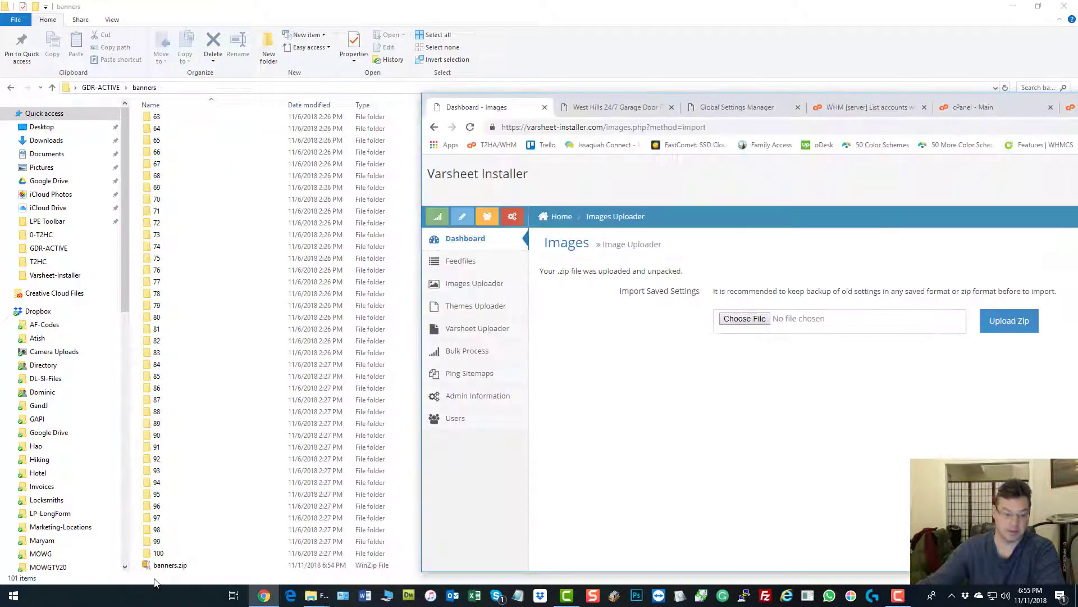
drag(168, 565, 751, 323)
click(1000, 322)
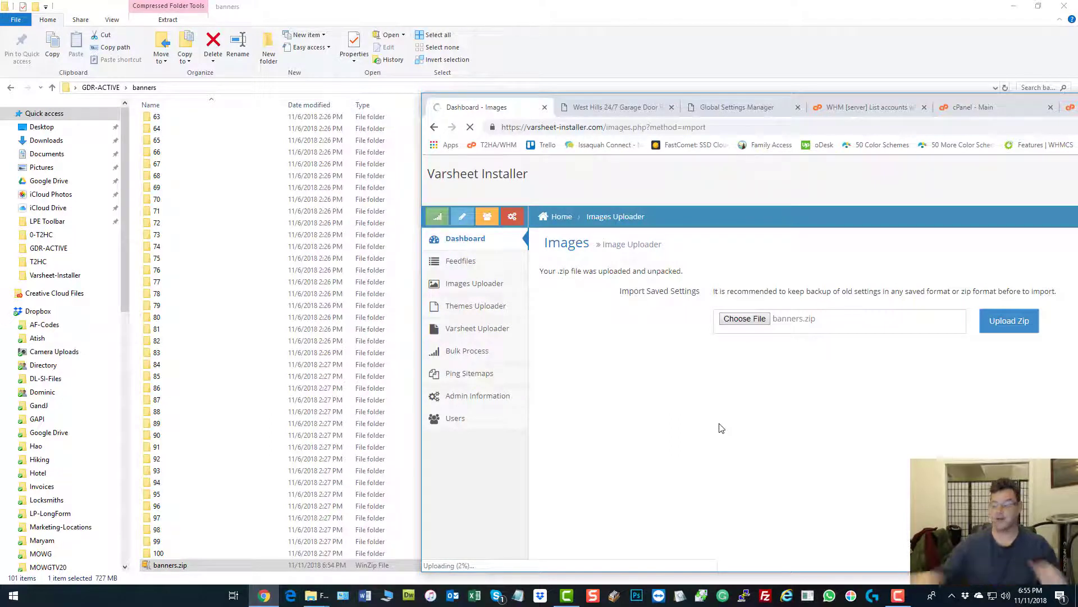
click(898, 595)
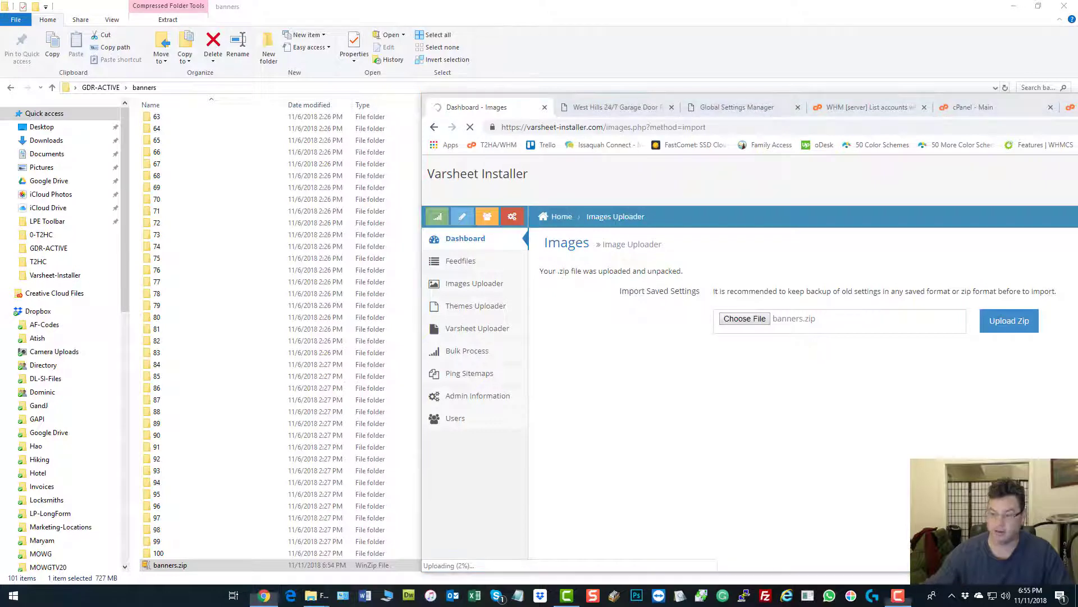
drag(756, 385, 468, 331)
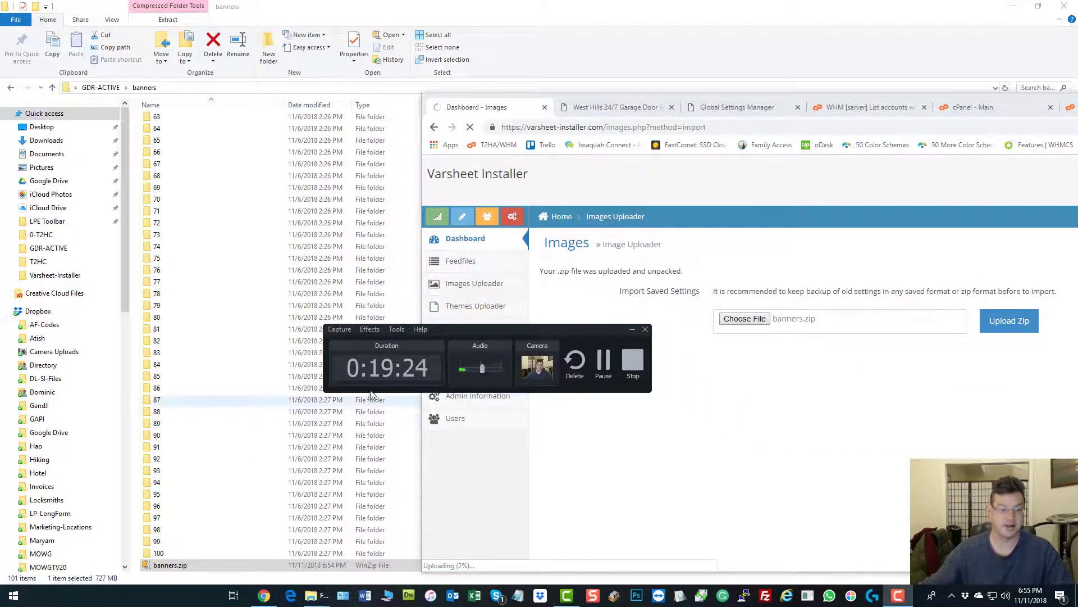